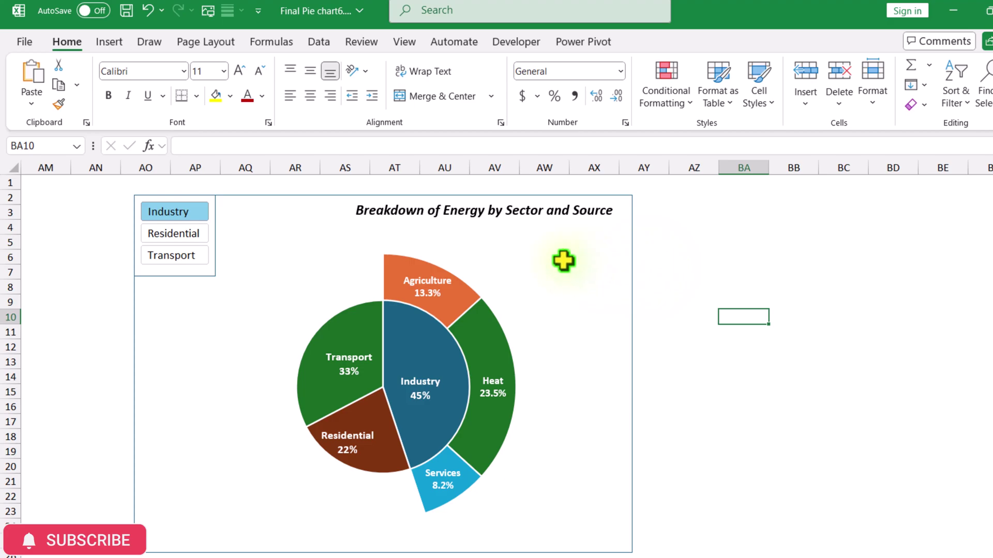
- Switch the finished energy chart's slicer to Residential and to Transport to examine each sector's source breakdown
{"action": "left_click", "coordinate": [198, 232]}
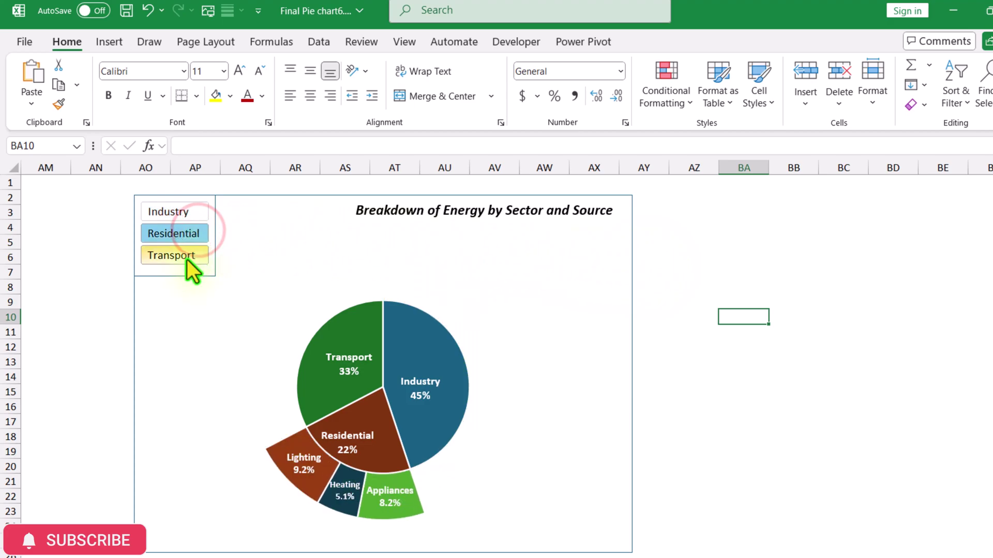
{"action": "left_click", "coordinate": [188, 258]}
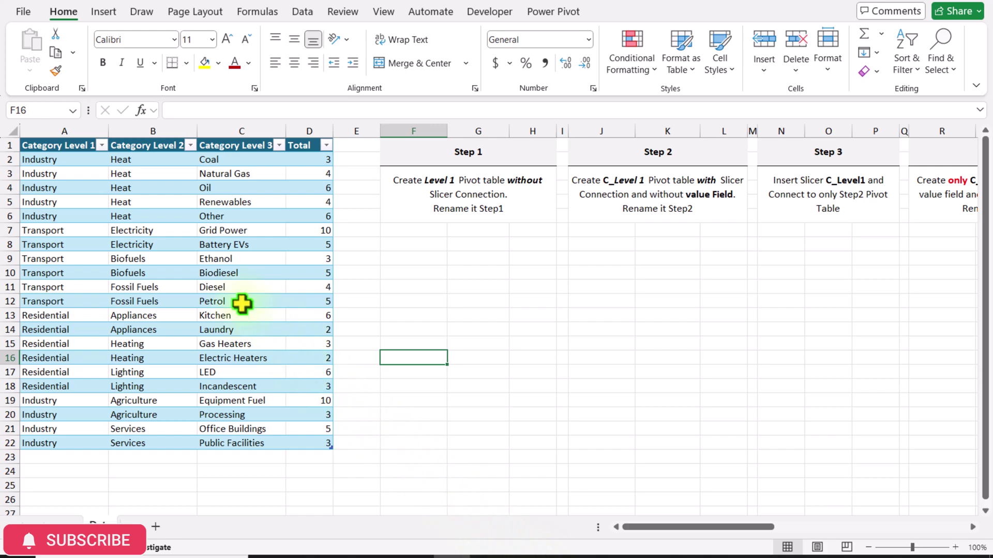
- Insert a PivotTable from the Data table into the existing worksheet at cell F7 under Step 1
{"action": "left_click", "coordinate": [170, 239]}
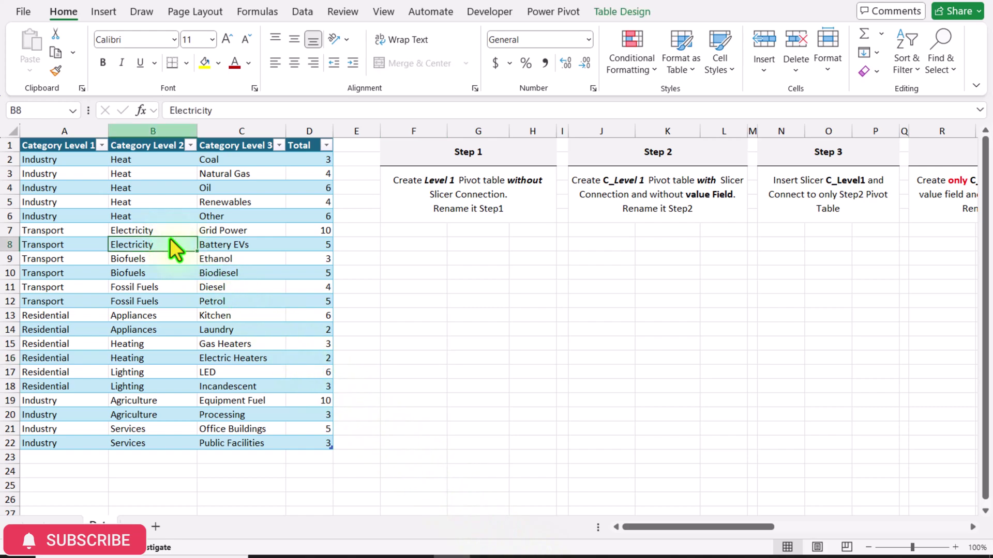
{"action": "left_click", "coordinate": [103, 11]}
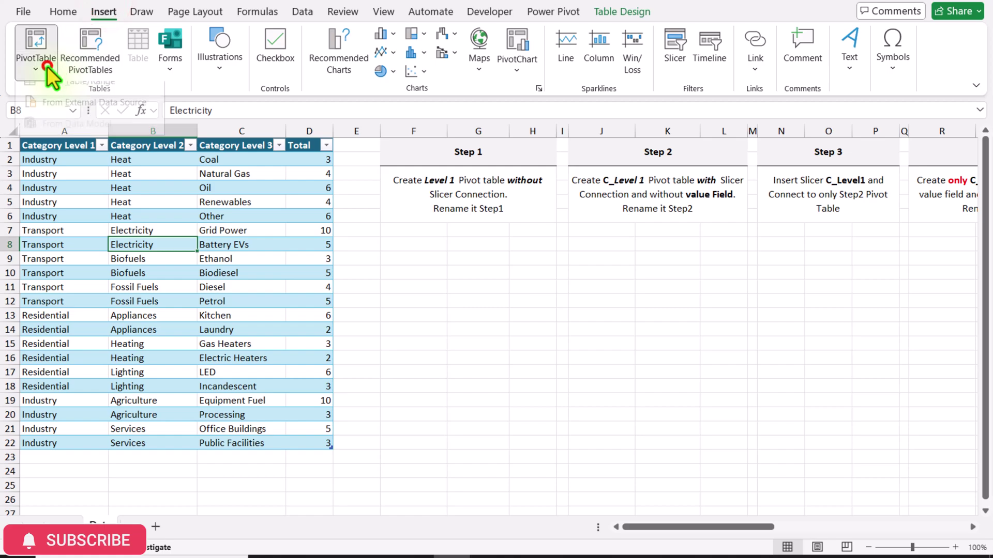
{"action": "left_click", "coordinate": [39, 57]}
{"action": "left_click", "coordinate": [56, 89]}
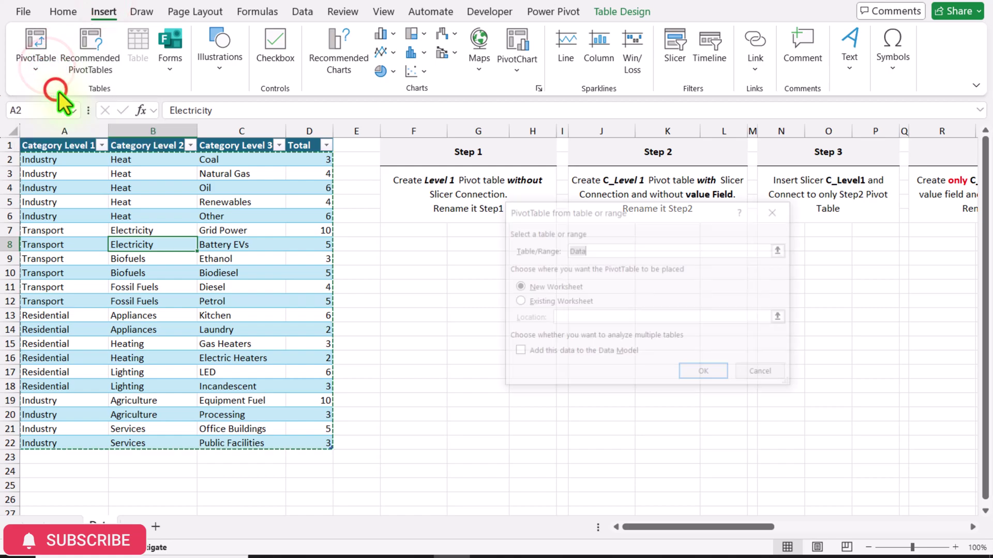
{"action": "left_click", "coordinate": [536, 300]}
{"action": "left_click", "coordinate": [435, 230]}
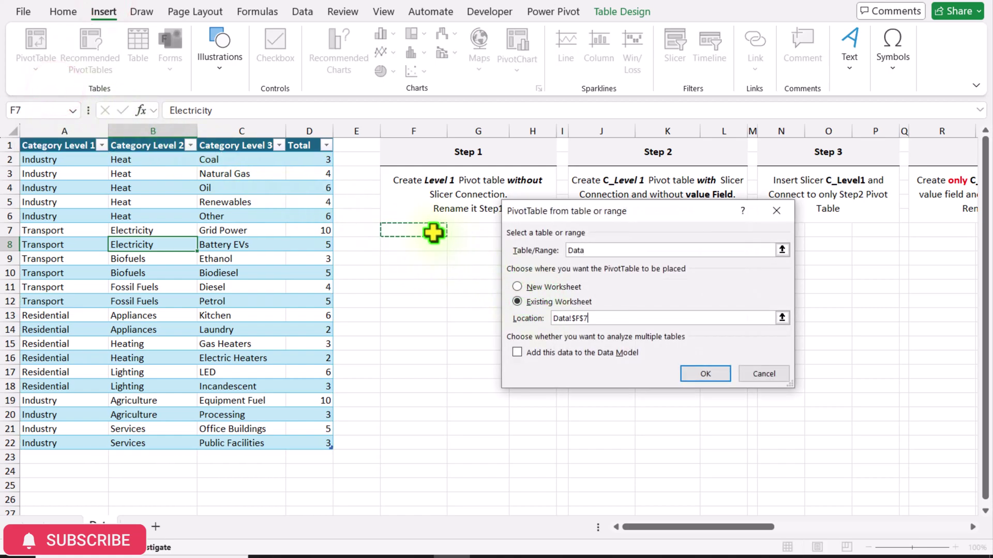
{"action": "left_click", "coordinate": [711, 373]}
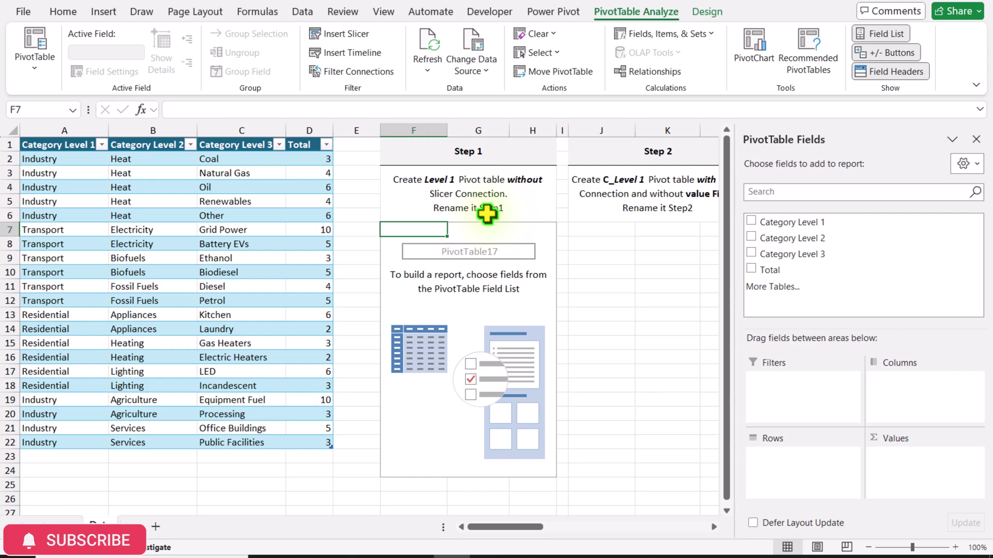
- Add Category Level 1 to the rows and Total to the values, and name the PivotTable Step1
{"action": "left_click_drag", "start_coordinate": [778, 221], "coordinate": [801, 458]}
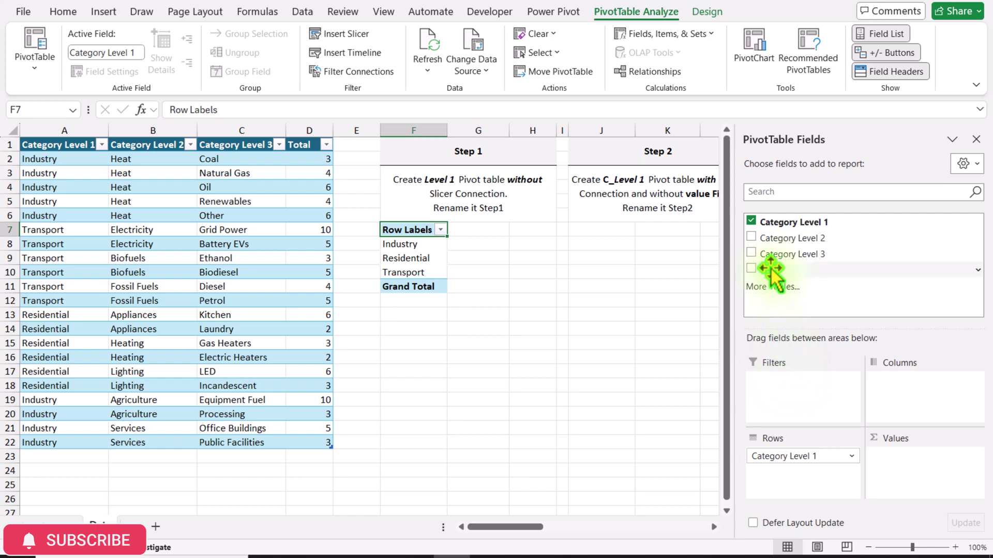
{"action": "left_click_drag", "start_coordinate": [771, 269], "coordinate": [910, 466]}
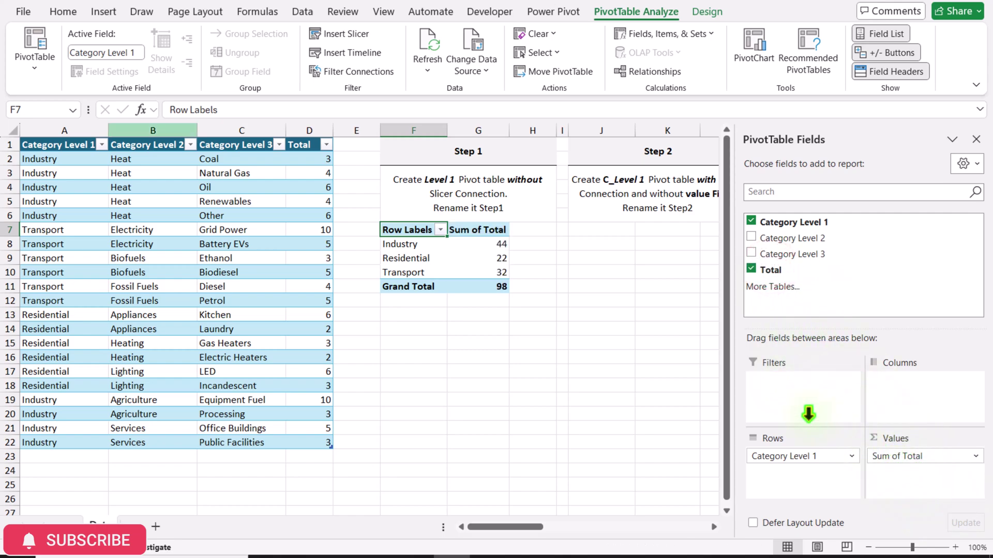
{"action": "left_click", "coordinate": [35, 57]}
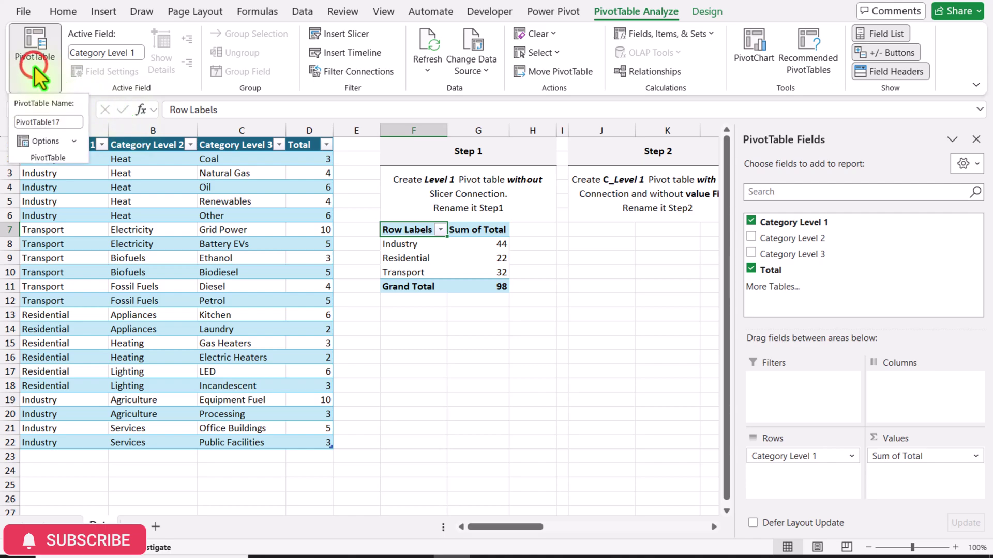
{"action": "left_click", "coordinate": [73, 120]}
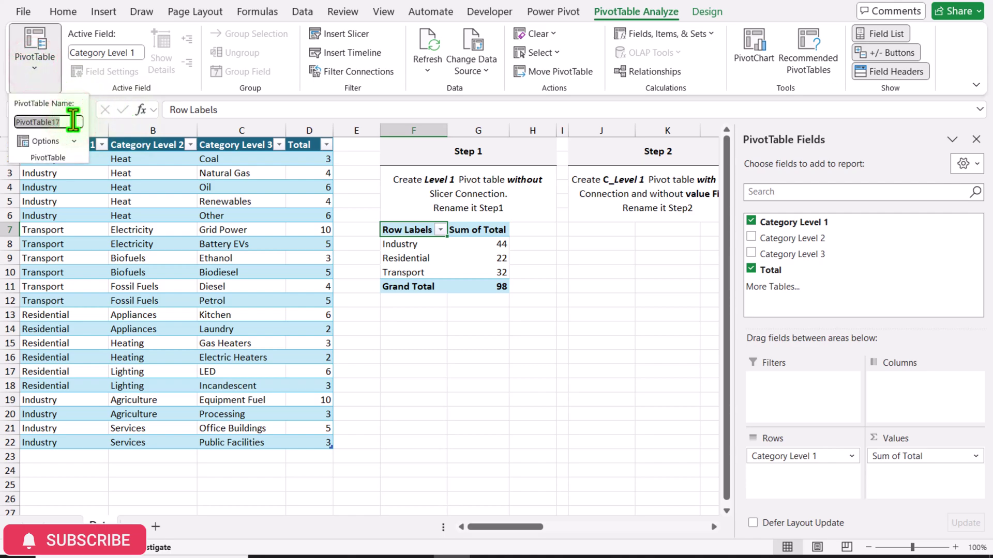
{"action": "type", "text": "Step1"}
{"action": "key", "text": "Return"}
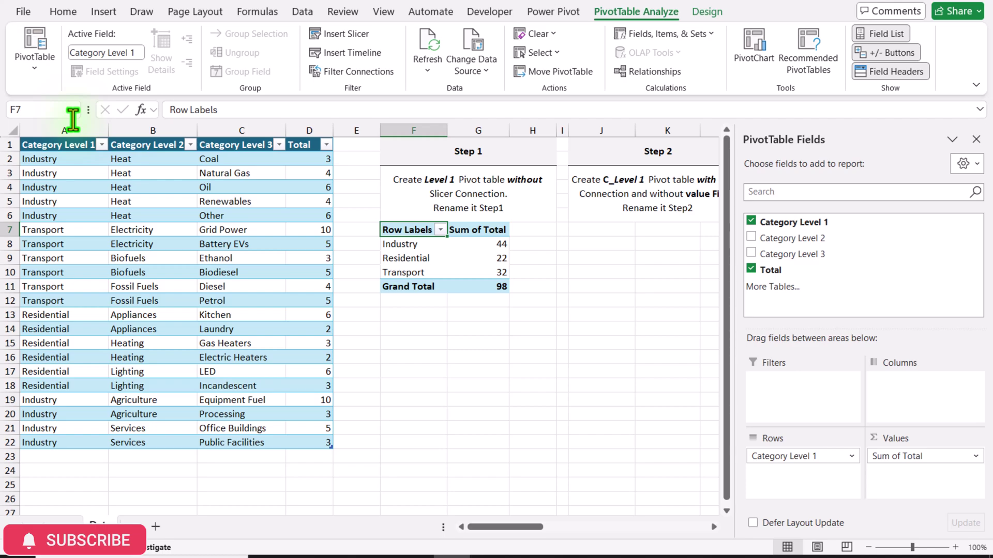
- Turn off grand totals for rows and columns in the Step1 PivotTable
{"action": "left_click", "coordinate": [708, 12]}
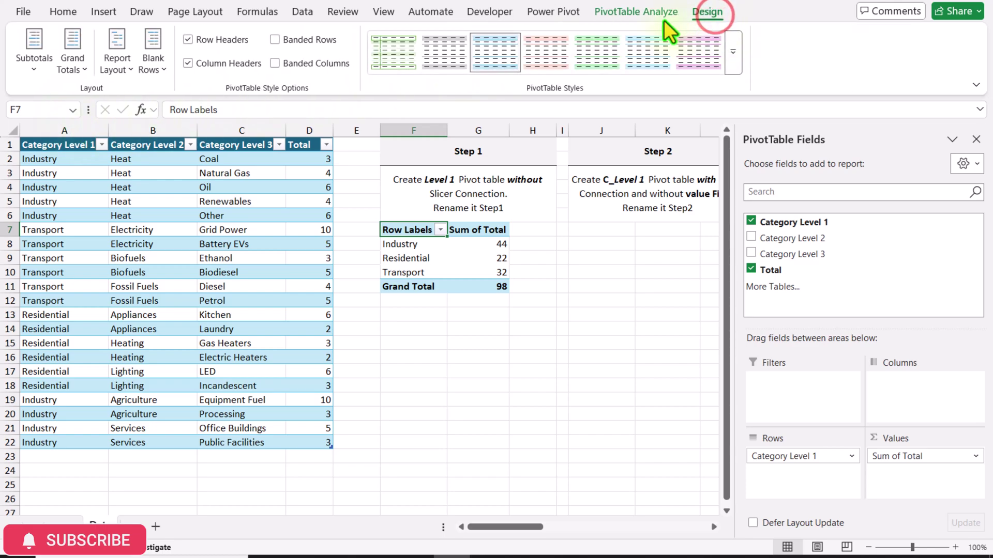
{"action": "left_click", "coordinate": [72, 66]}
{"action": "left_click", "coordinate": [88, 98]}
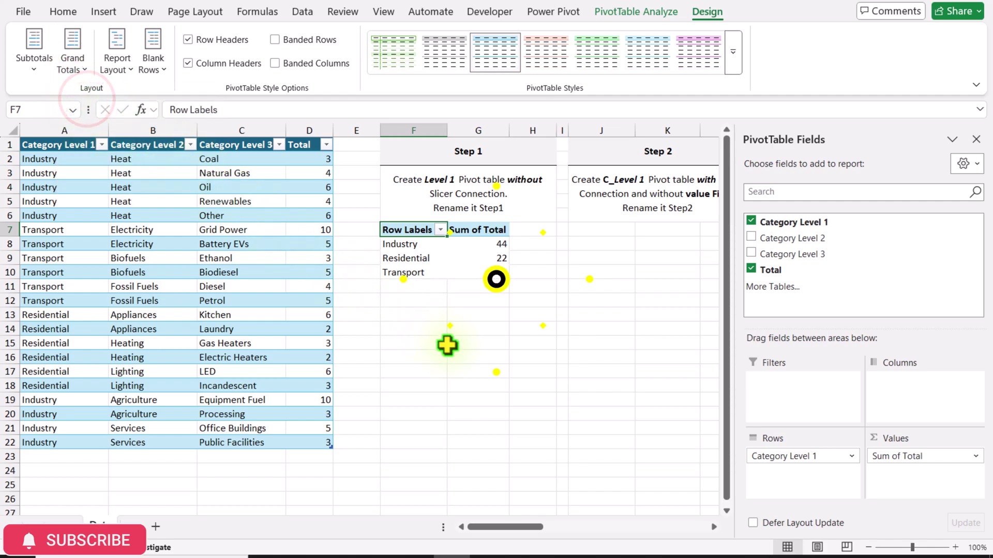
- Copy the Step1 PivotTable to cell J7 under Step 2 and remove Sum of Total from the copy's values
{"action": "scroll", "coordinate": [455, 335], "scroll_direction": "right", "scroll_amount": 3}
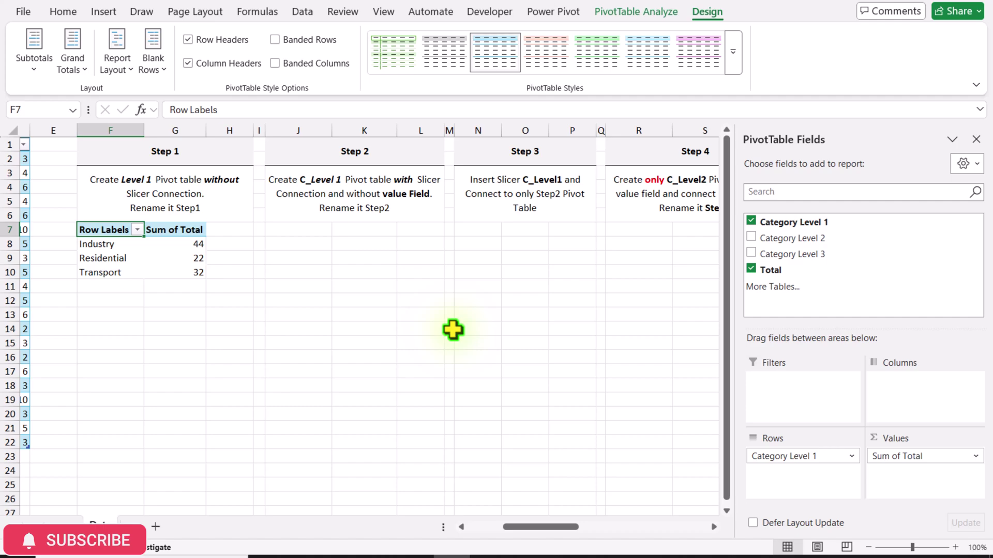
{"action": "left_click_drag", "start_coordinate": [110, 231], "coordinate": [162, 270]}
{"action": "key", "text": "ctrl+c"}
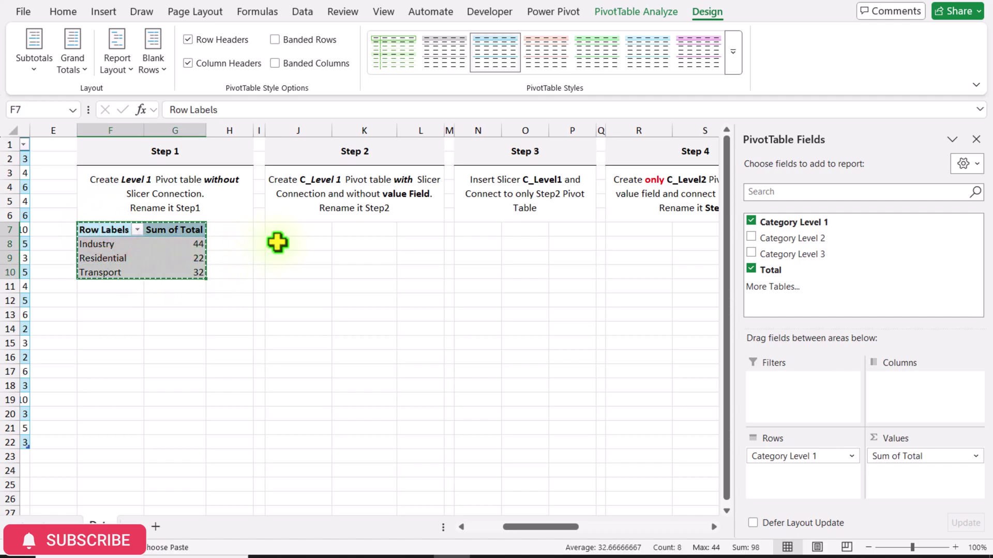
{"action": "left_click", "coordinate": [290, 231]}
{"action": "key", "text": "ctrl+v"}
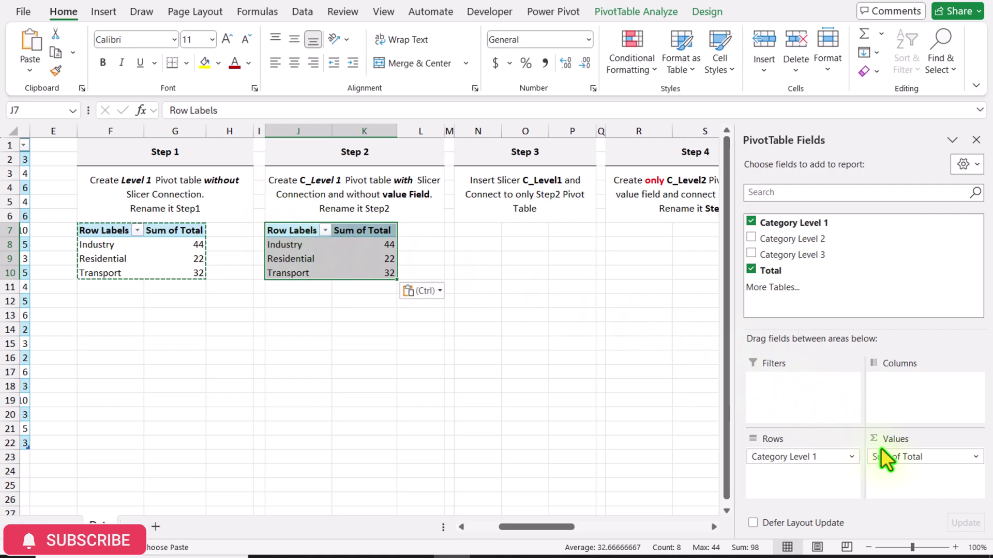
{"action": "left_click", "coordinate": [897, 458]}
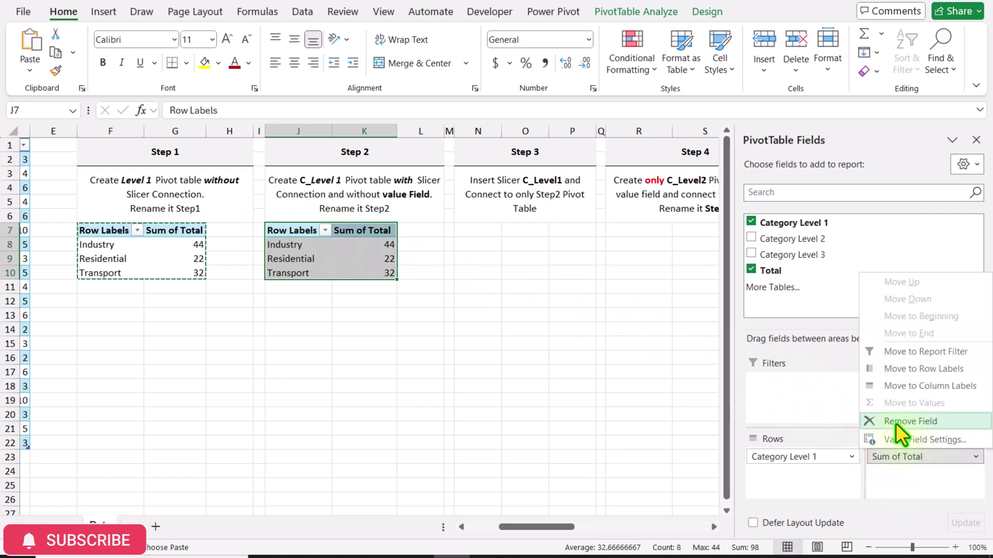
{"action": "left_click", "coordinate": [896, 422]}
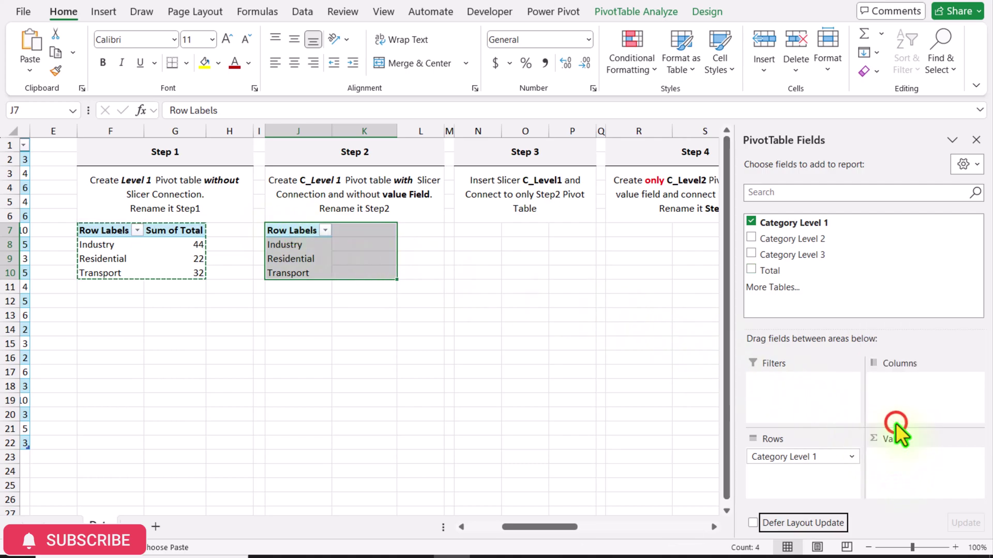
- Name the copied PivotTable under Step 2 as Step2
{"action": "left_click", "coordinate": [317, 256]}
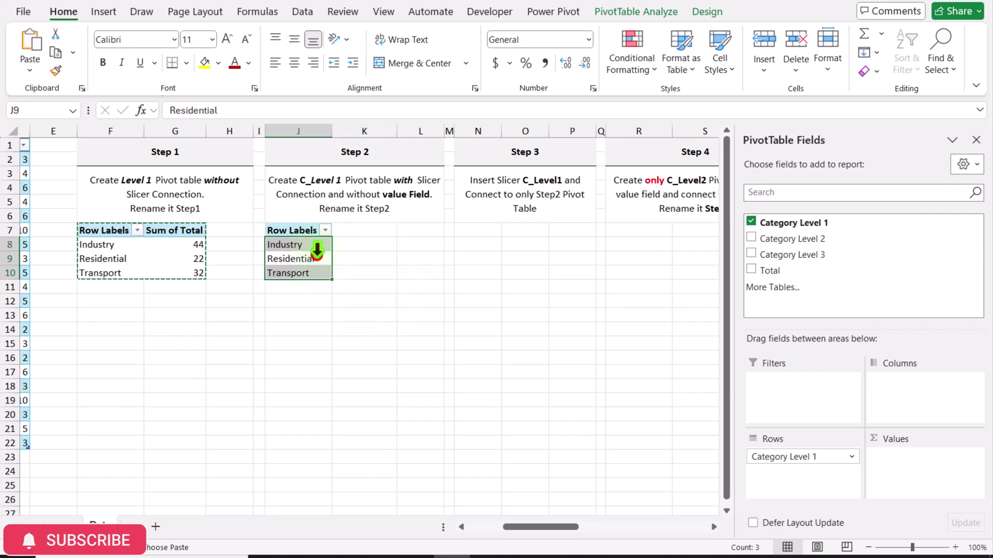
{"action": "left_click", "coordinate": [624, 10]}
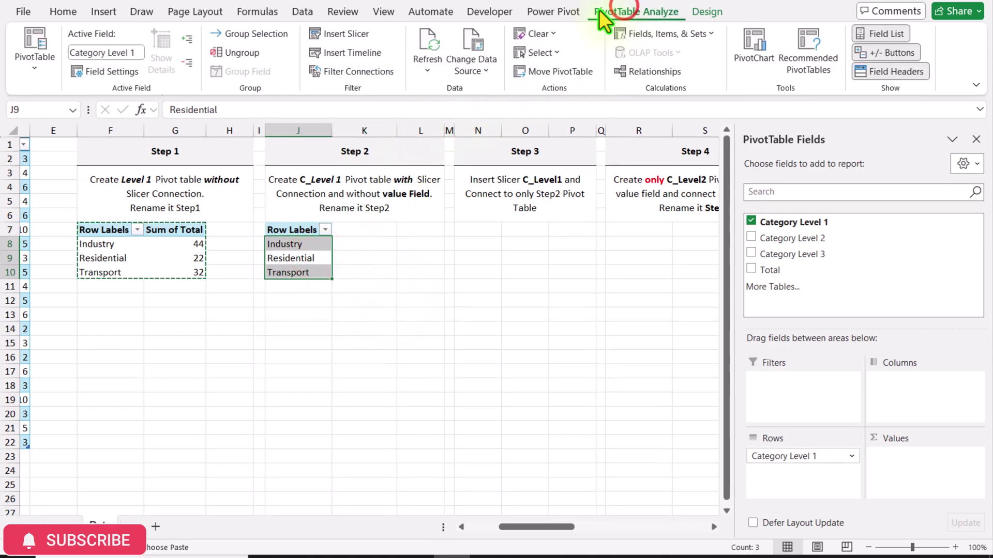
{"action": "left_click", "coordinate": [42, 72]}
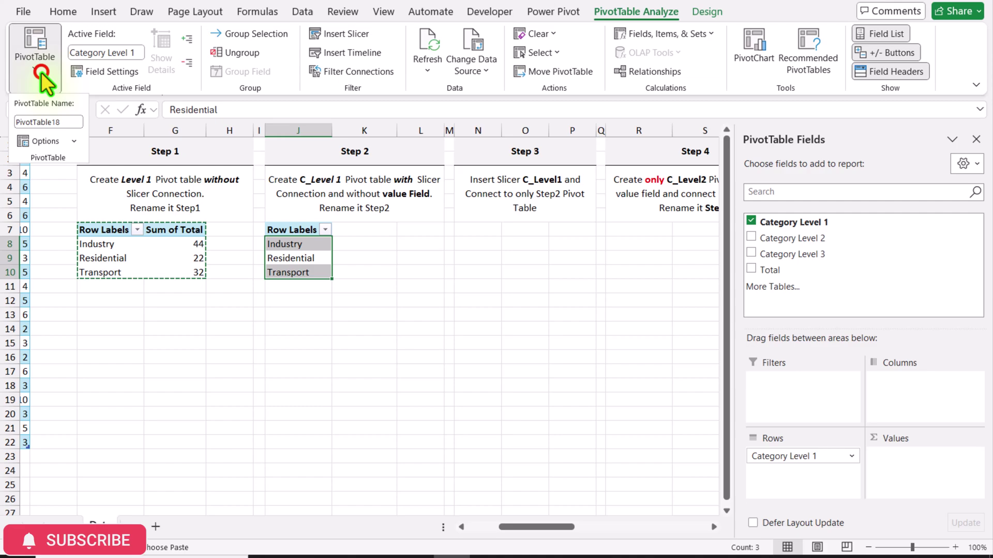
{"action": "left_click", "coordinate": [72, 122]}
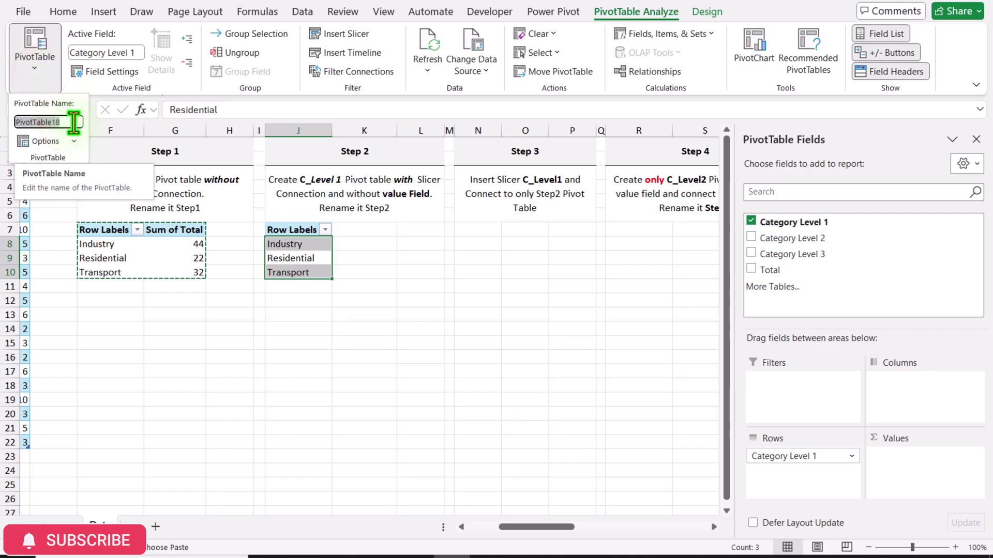
{"action": "type", "text": "Step2"}
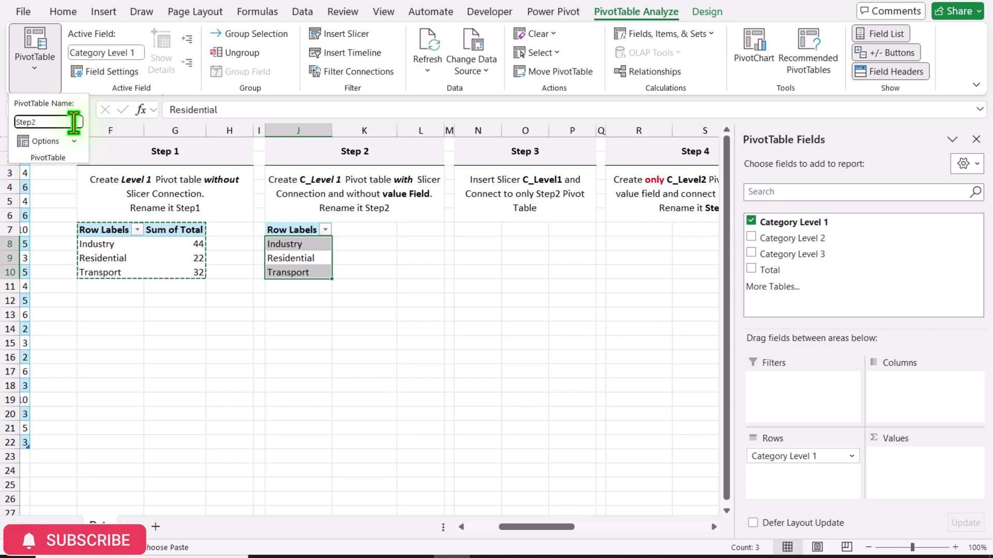
{"action": "key", "text": "Return"}
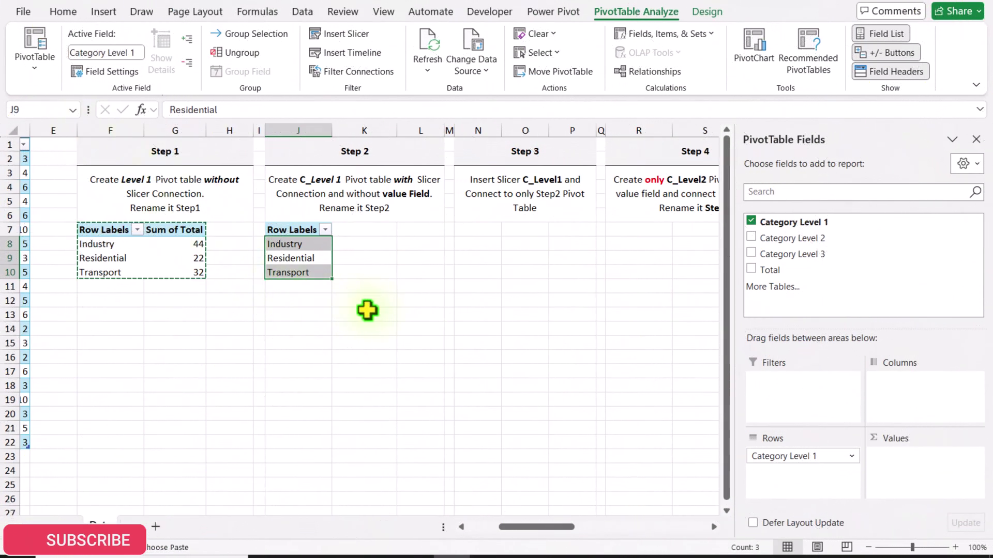
{"action": "left_click", "coordinate": [367, 310]}
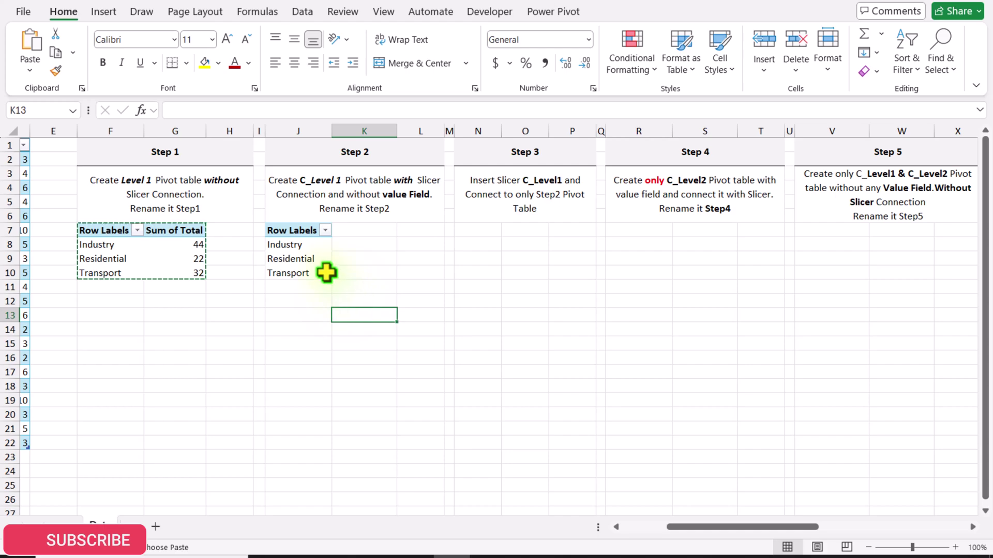
- Insert a Category Level 1 slicer for the Step2 PivotTable and place it under Step 3, resized to about 4.42 by 6.41 cm
{"action": "left_click", "coordinate": [295, 258]}
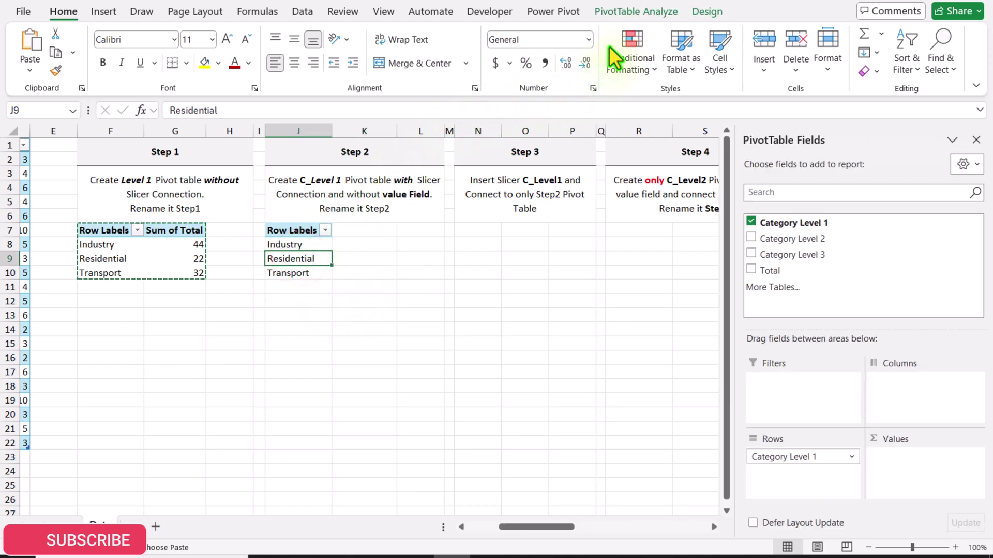
{"action": "left_click", "coordinate": [627, 14]}
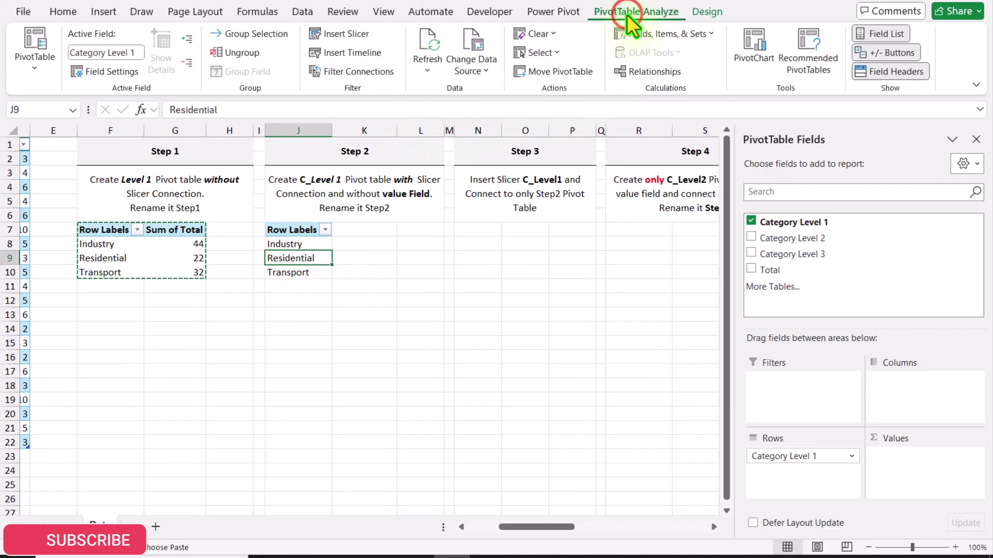
{"action": "left_click", "coordinate": [356, 37]}
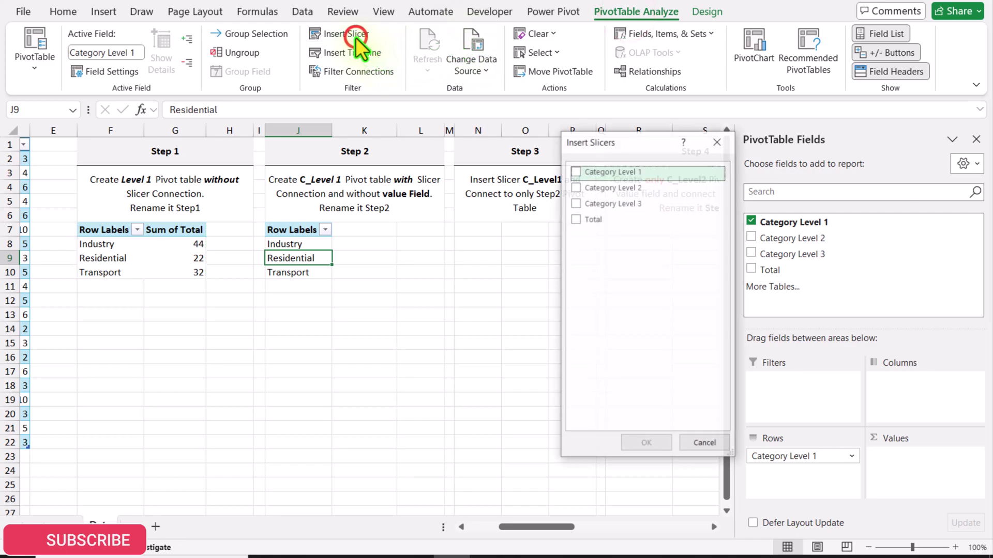
{"action": "left_click", "coordinate": [577, 171]}
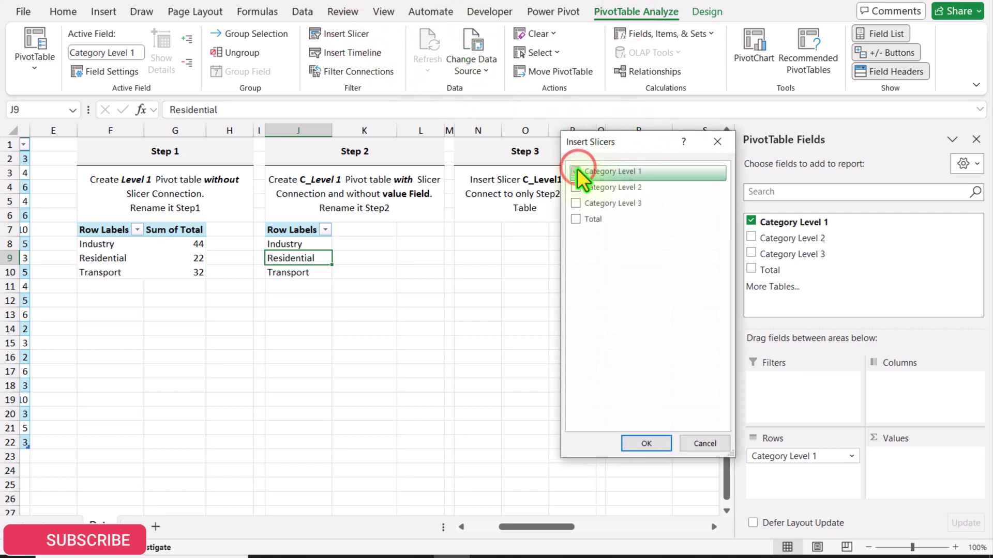
{"action": "left_click", "coordinate": [665, 443]}
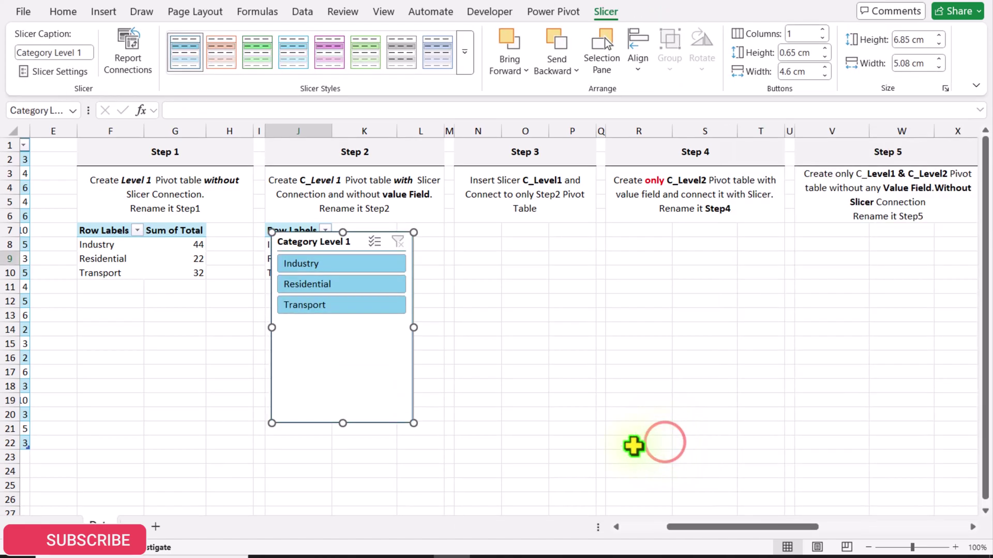
{"action": "left_click_drag", "start_coordinate": [303, 231], "coordinate": [491, 233]}
{"action": "left_click_drag", "start_coordinate": [600, 422], "coordinate": [581, 411]}
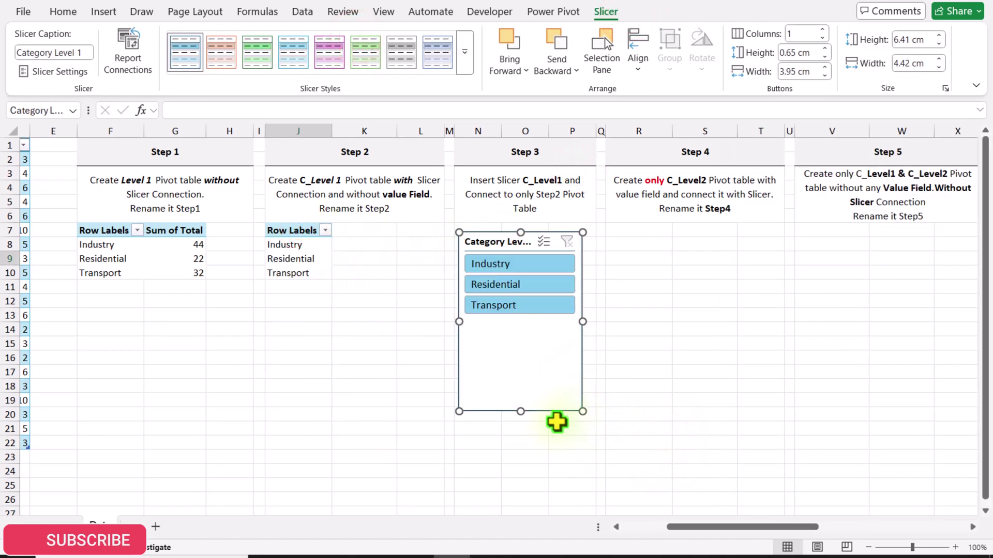
- Review the Category Level 1 slicer's report connections and accept them with only Step2 connected
{"action": "left_click", "coordinate": [606, 13]}
{"action": "left_click", "coordinate": [144, 69]}
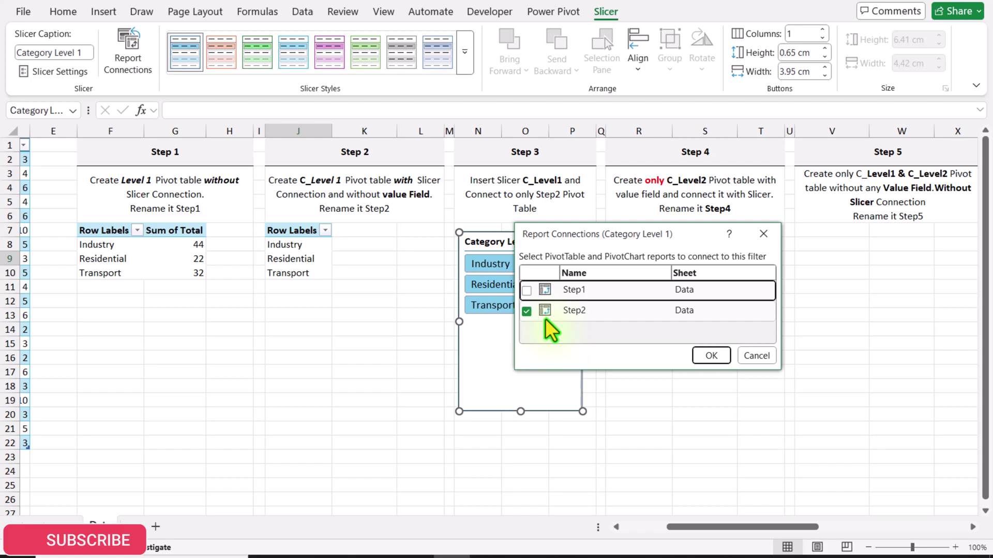
{"action": "left_click", "coordinate": [727, 360]}
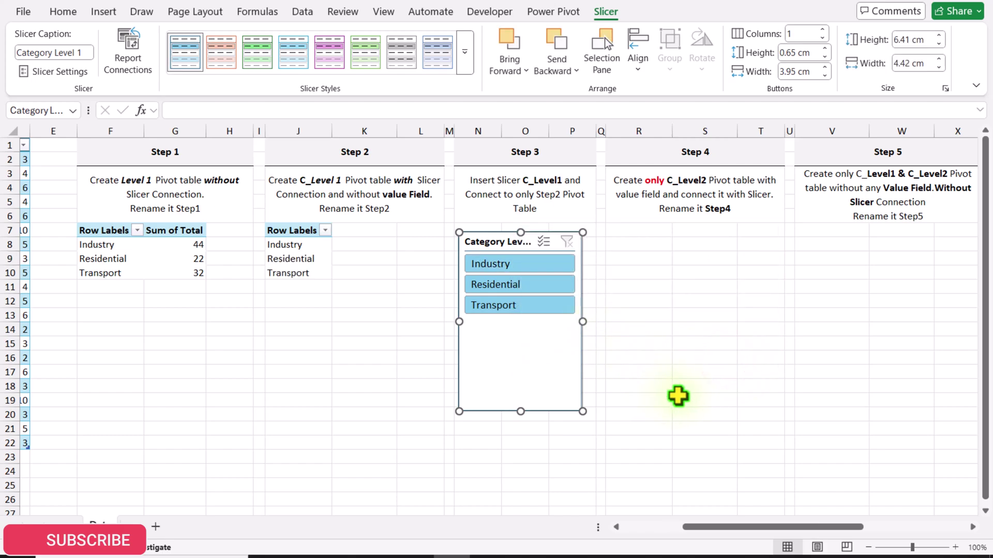
- Test the slicer on the Step2 PivotTable by filtering it to Industry, Residential and Transport in turn
{"action": "left_click", "coordinate": [504, 260]}
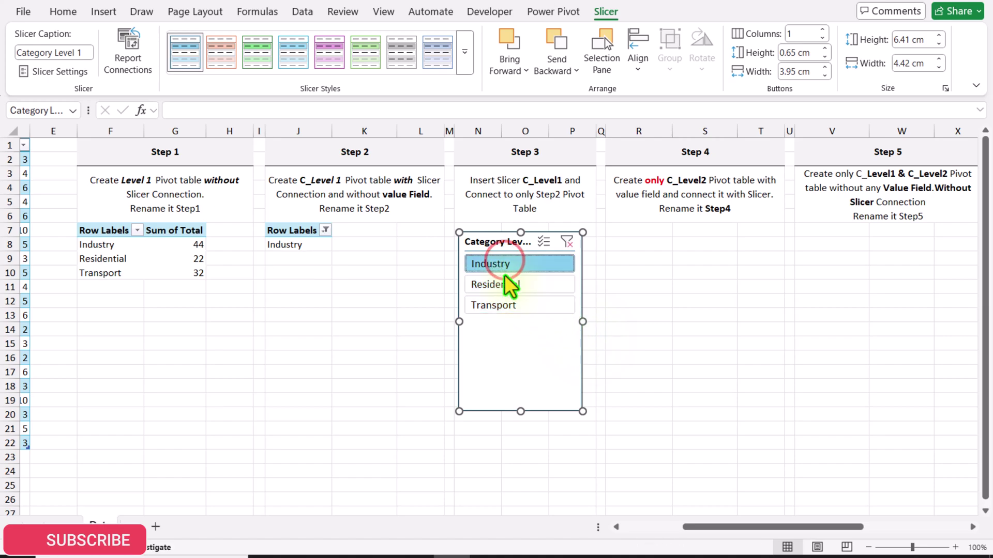
{"action": "left_click", "coordinate": [510, 283]}
{"action": "left_click", "coordinate": [508, 302]}
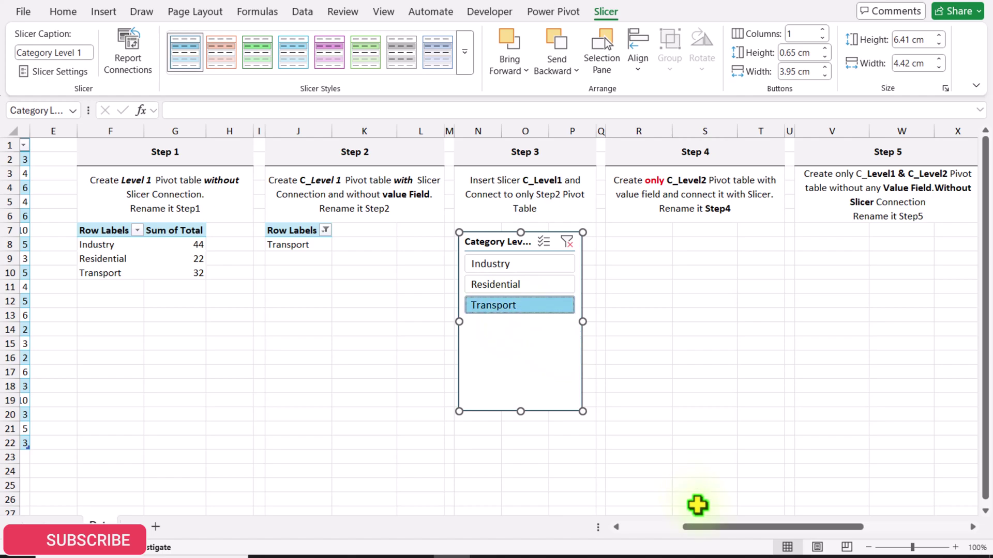
- Copy the Step2 PivotTable to cell R7 under Step 4
{"action": "left_click_drag", "start_coordinate": [707, 523], "coordinate": [748, 526]}
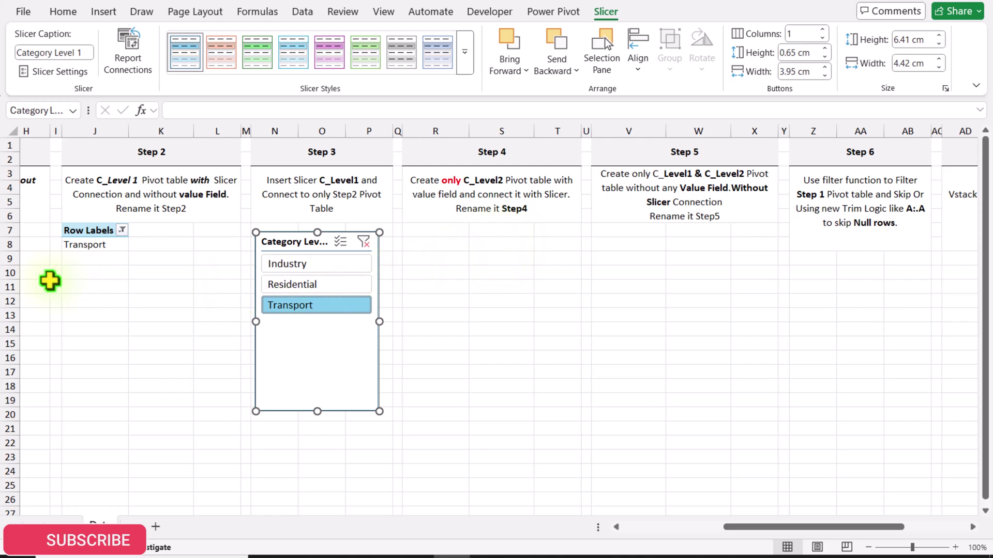
{"action": "left_click", "coordinate": [96, 234]}
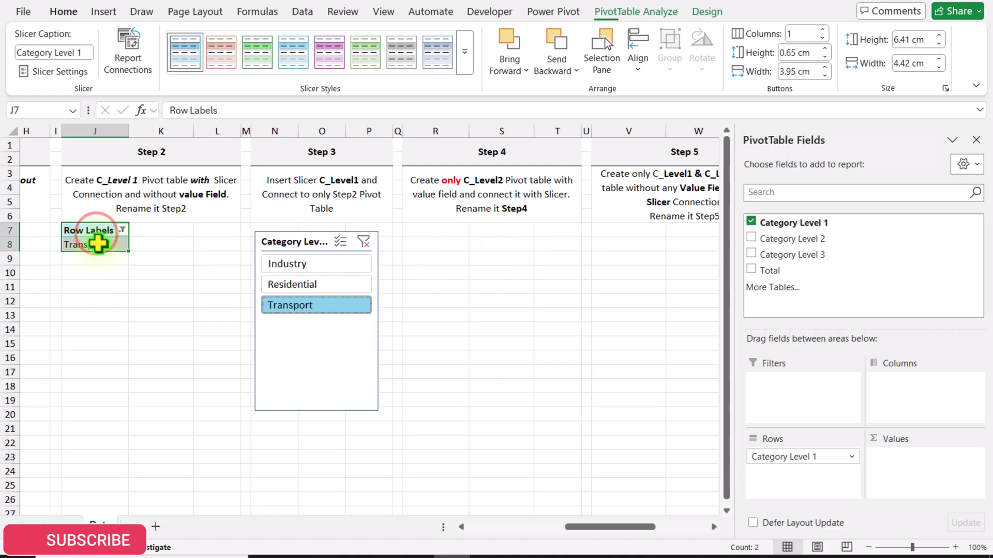
{"action": "key", "text": "ctrl+c"}
{"action": "left_click", "coordinate": [428, 232]}
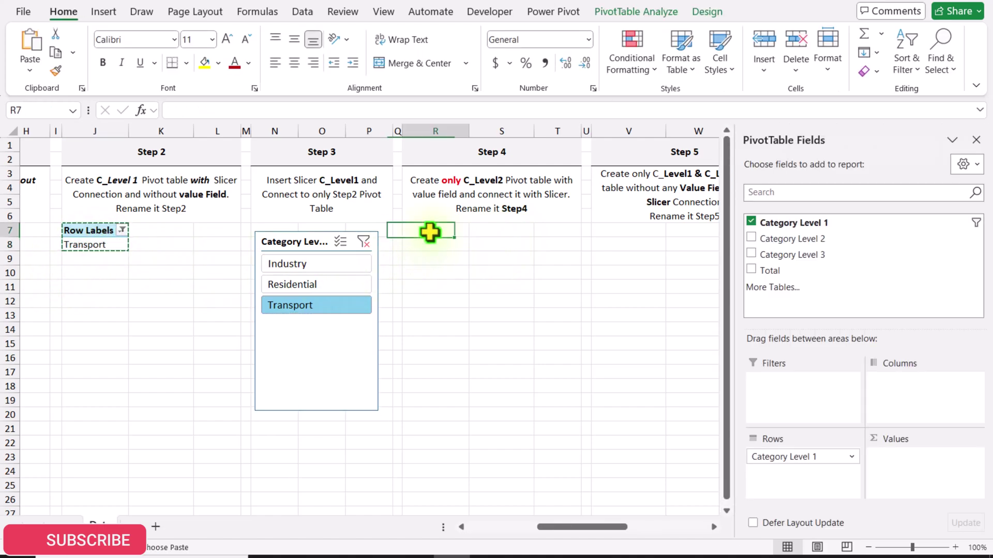
{"action": "key", "text": "ctrl+v"}
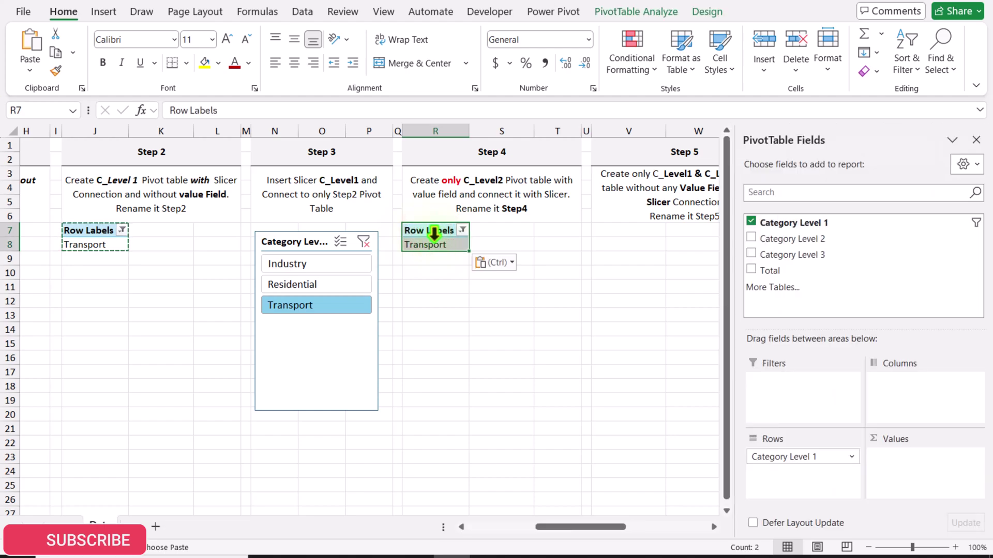
- Give the copied PivotTable Category Level 2 rows instead of Category Level 1 and Sum of Total values, and filter the slicer to Residential and finally Industry
{"action": "left_click", "coordinate": [802, 457]}
{"action": "left_click", "coordinate": [802, 421]}
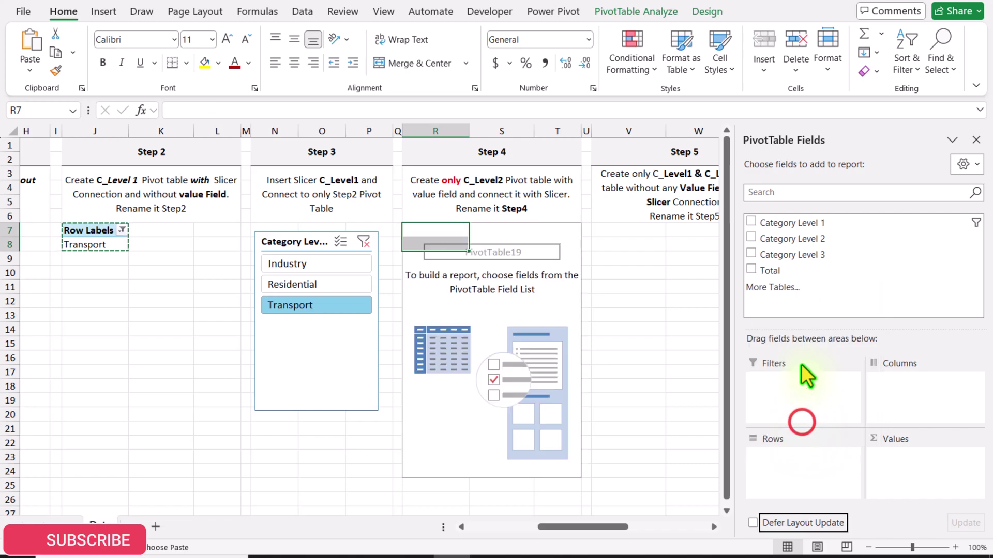
{"action": "left_click_drag", "start_coordinate": [792, 241], "coordinate": [808, 479]}
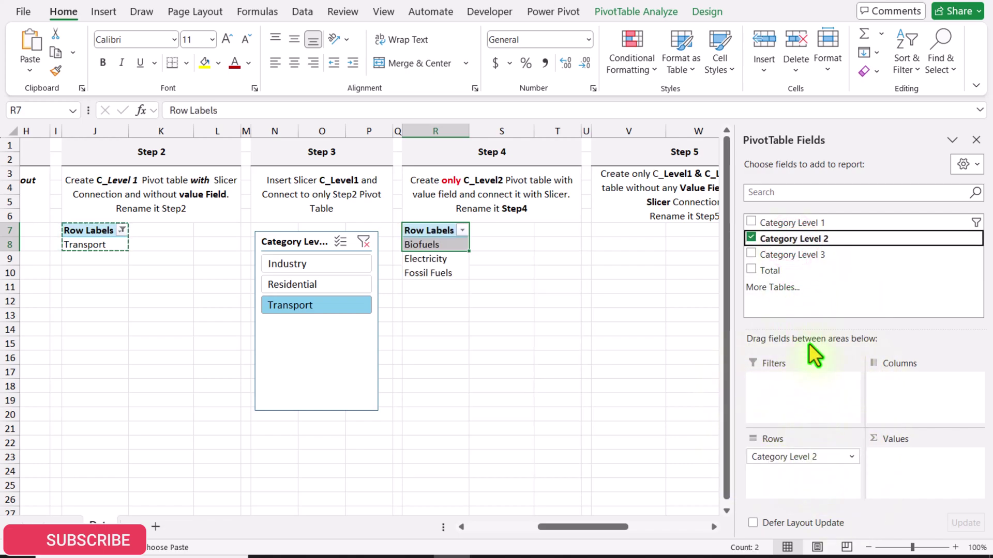
{"action": "left_click_drag", "start_coordinate": [778, 272], "coordinate": [928, 485]}
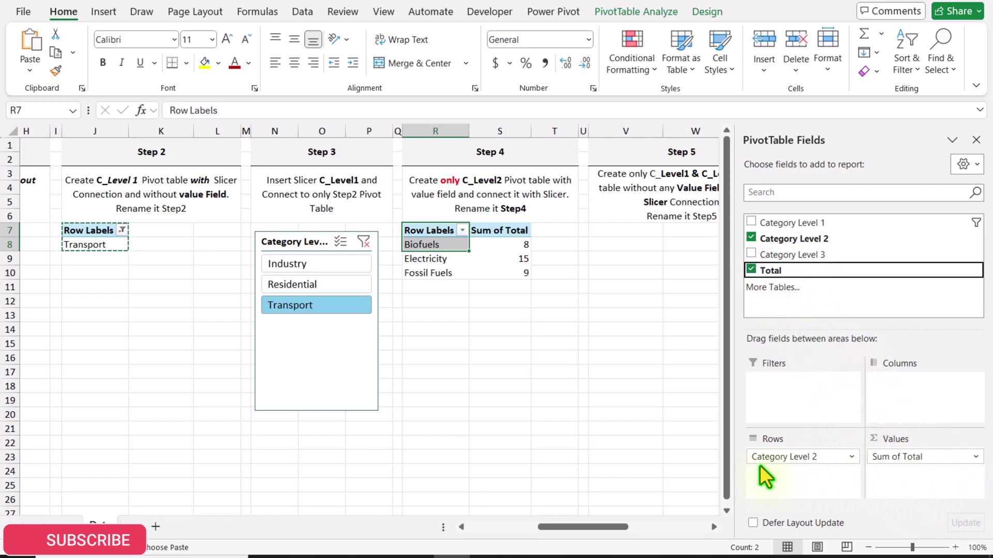
{"action": "left_click", "coordinate": [344, 285]}
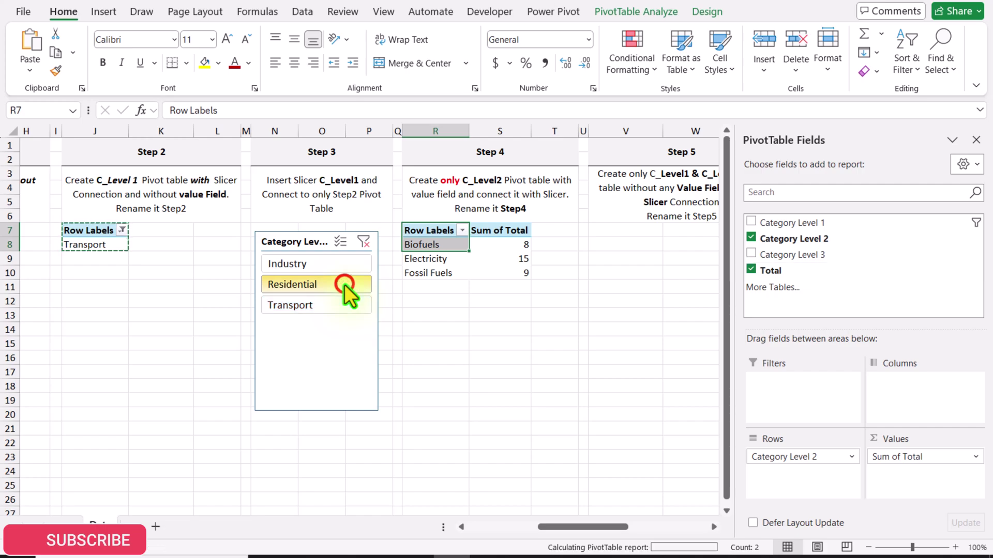
{"action": "left_click", "coordinate": [346, 262]}
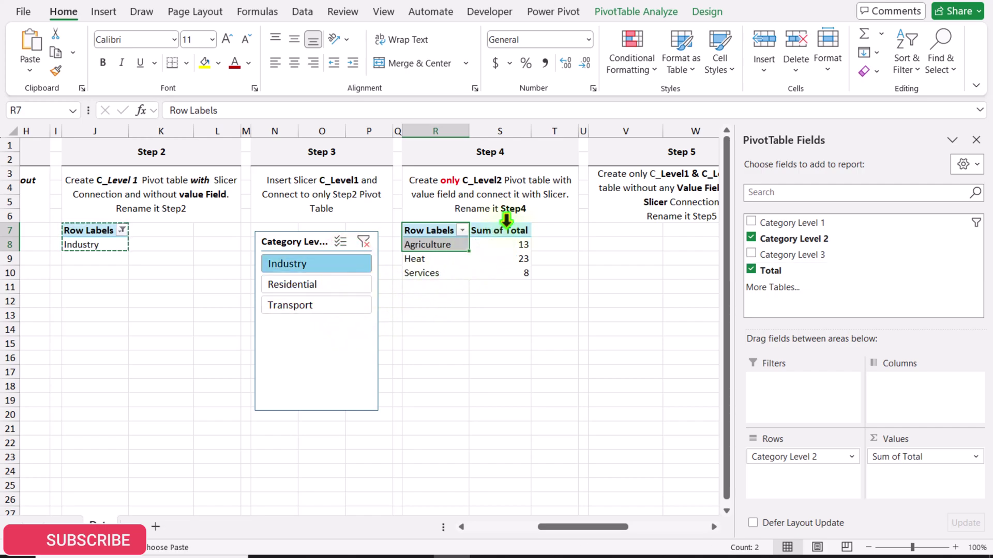
- Name the PivotTable under Step 4 as Step4
{"action": "left_click", "coordinate": [438, 246]}
{"action": "left_click", "coordinate": [631, 13]}
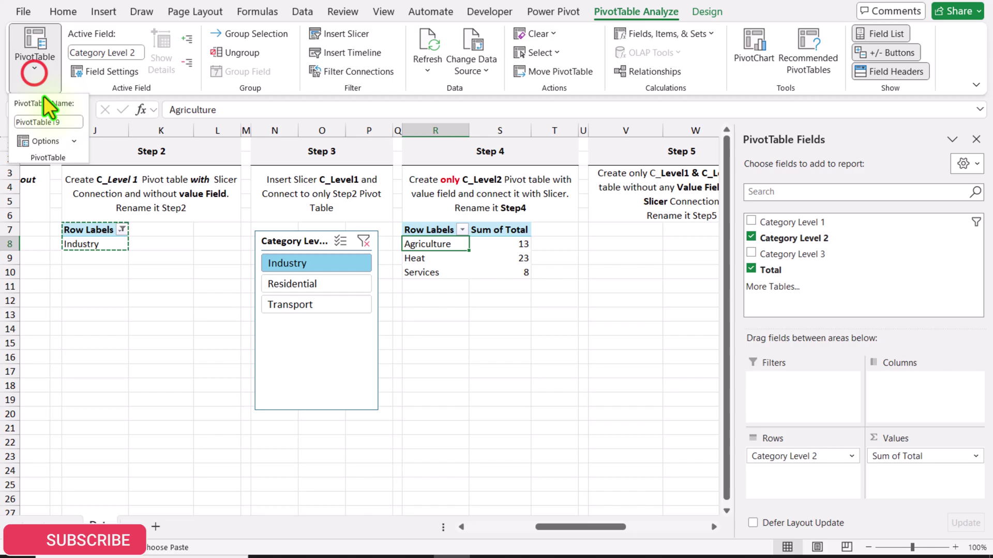
{"action": "left_click", "coordinate": [73, 116]}
{"action": "type", "text": "Step"}
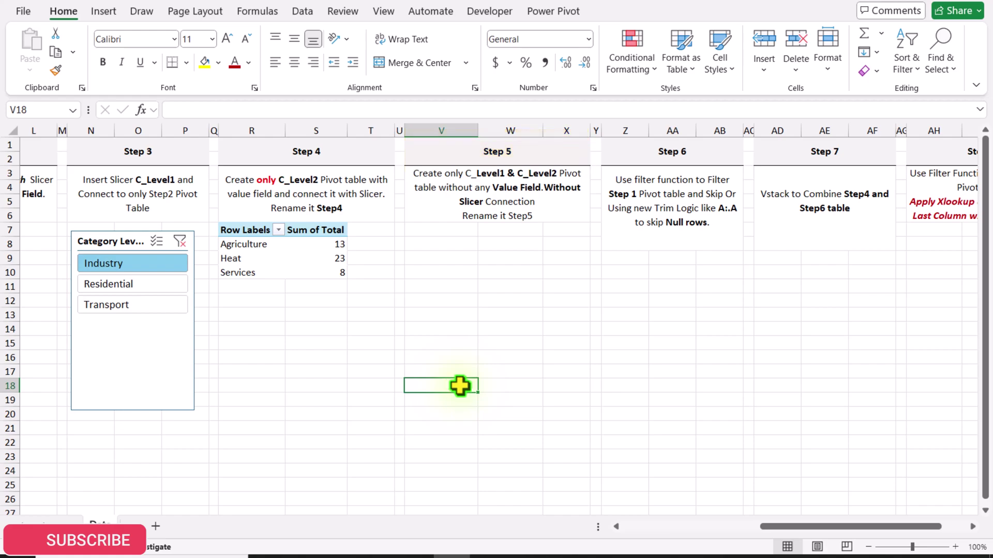
- Insert a new PivotTable from the Data table on the existing worksheet at cell V7 under Step 5
{"action": "left_click_drag", "start_coordinate": [776, 528], "coordinate": [628, 527]}
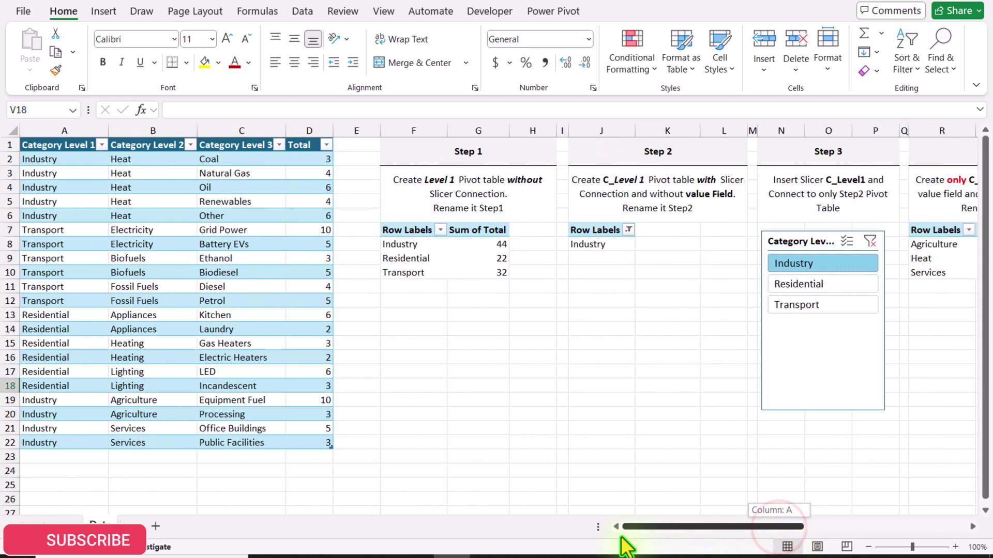
{"action": "left_click", "coordinate": [63, 201]}
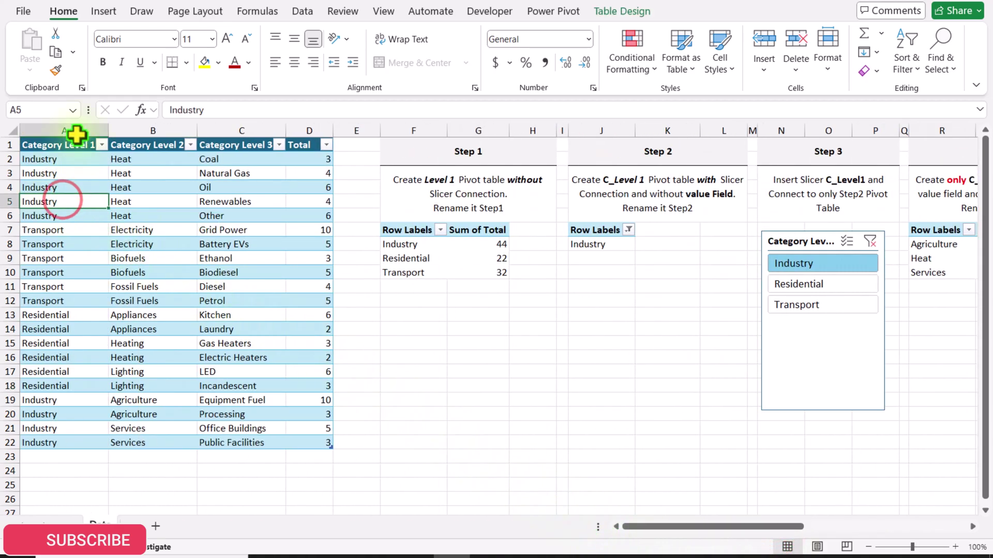
{"action": "left_click", "coordinate": [104, 11]}
{"action": "left_click", "coordinate": [33, 64]}
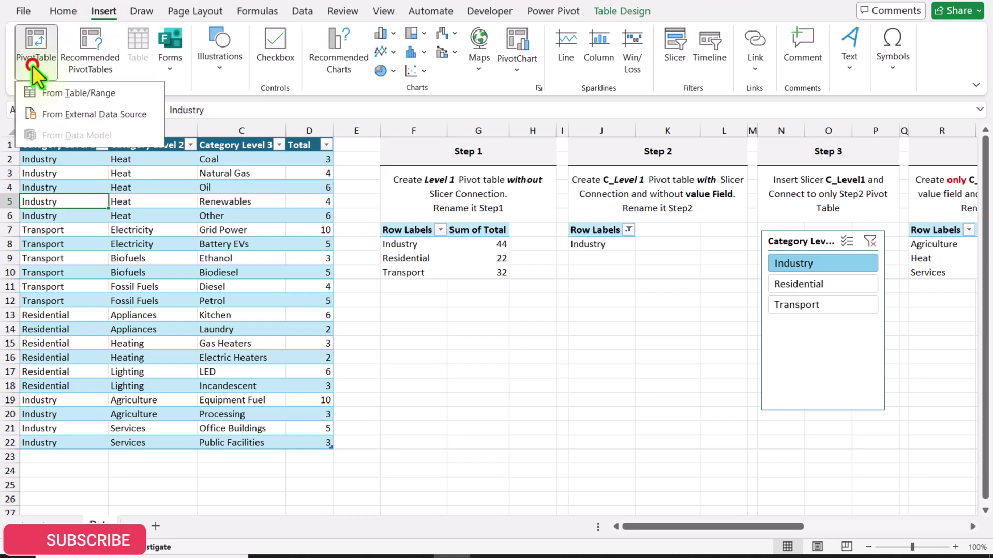
{"action": "left_click", "coordinate": [57, 92]}
{"action": "left_click_drag", "start_coordinate": [649, 527], "coordinate": [816, 517]}
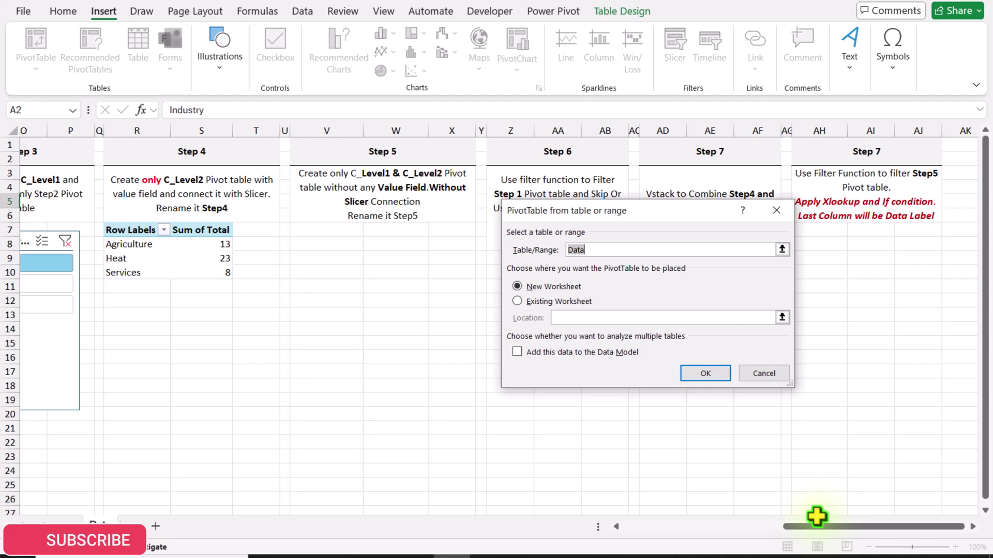
{"action": "left_click", "coordinate": [562, 304]}
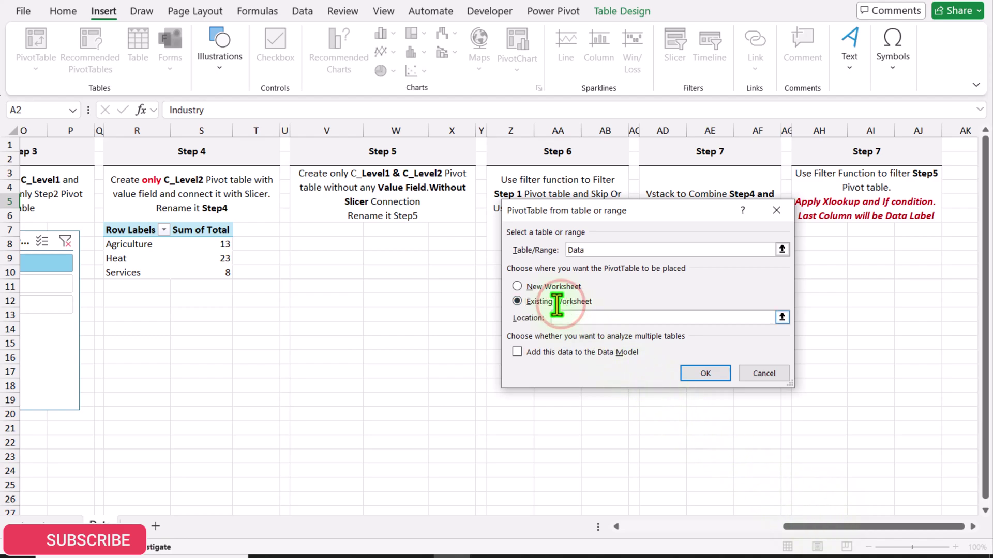
{"action": "left_click", "coordinate": [330, 230]}
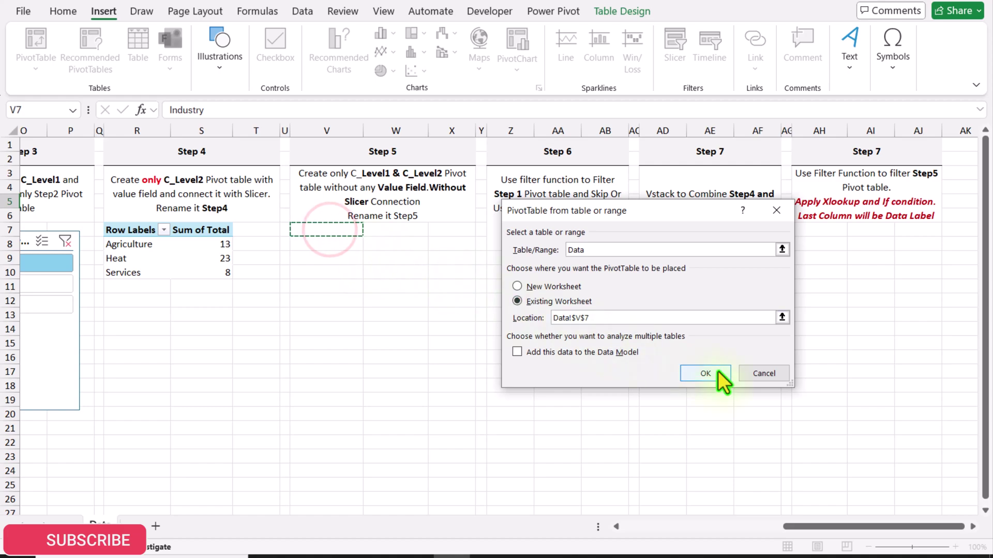
{"action": "left_click", "coordinate": [718, 371]}
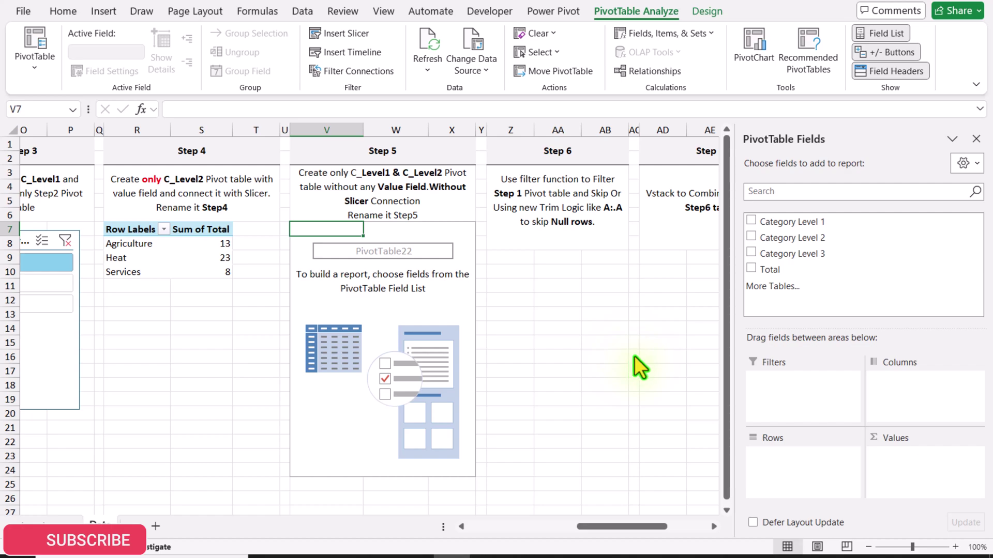
- Add Category Level 1 and Category Level 2 as rows of the Step 5 PivotTable and turn off its grand totals for rows and columns
{"action": "left_click_drag", "start_coordinate": [802, 222], "coordinate": [805, 450]}
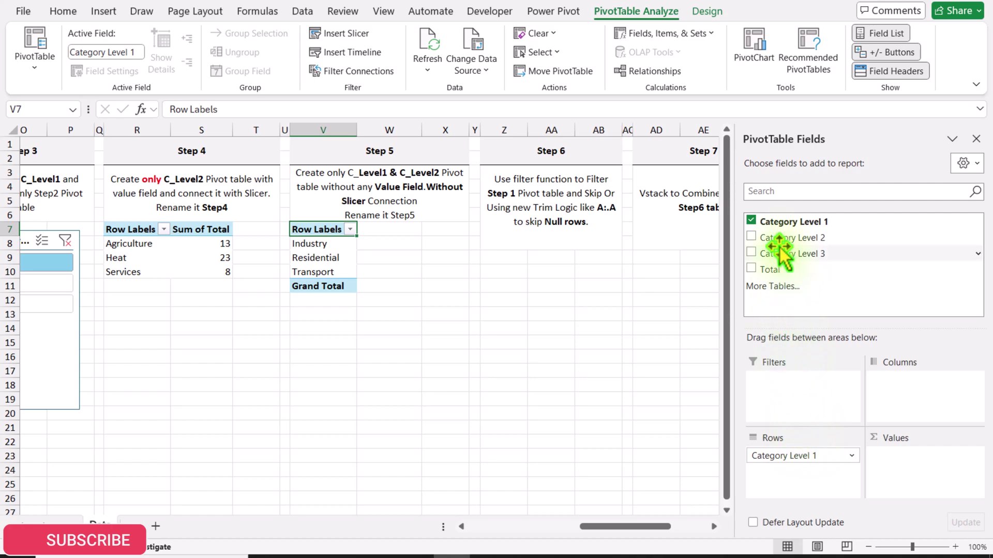
{"action": "left_click_drag", "start_coordinate": [778, 238], "coordinate": [794, 491]}
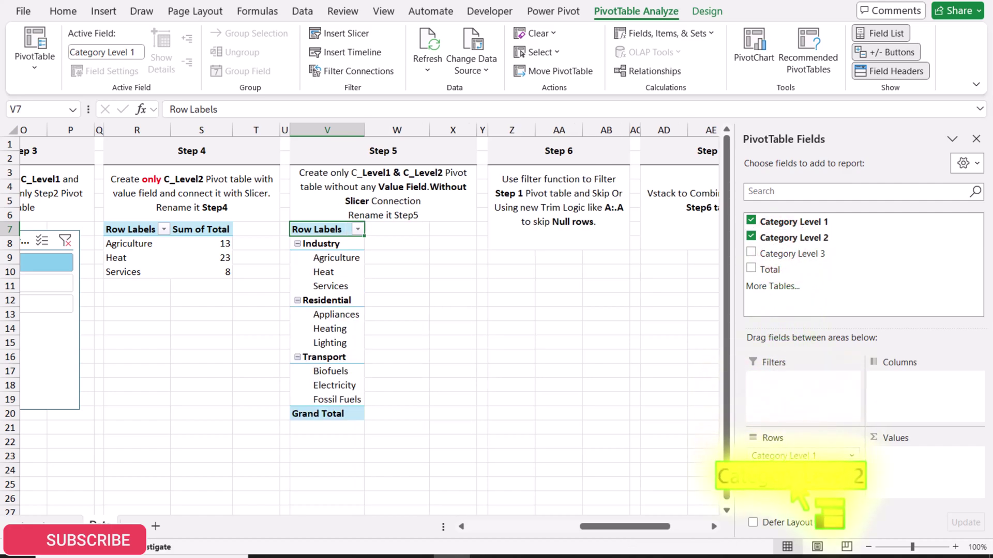
{"action": "left_click", "coordinate": [712, 8]}
{"action": "left_click", "coordinate": [76, 64]}
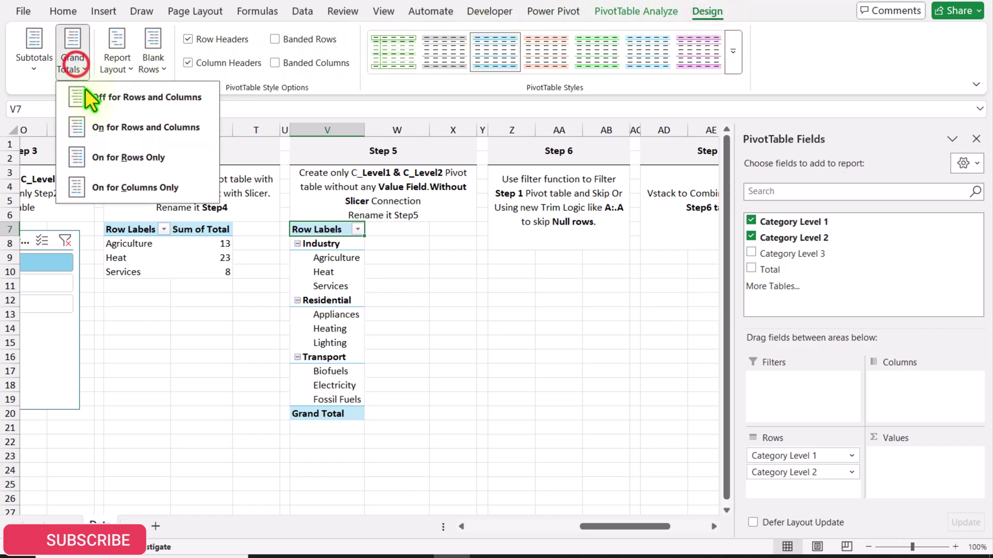
{"action": "left_click", "coordinate": [86, 93]}
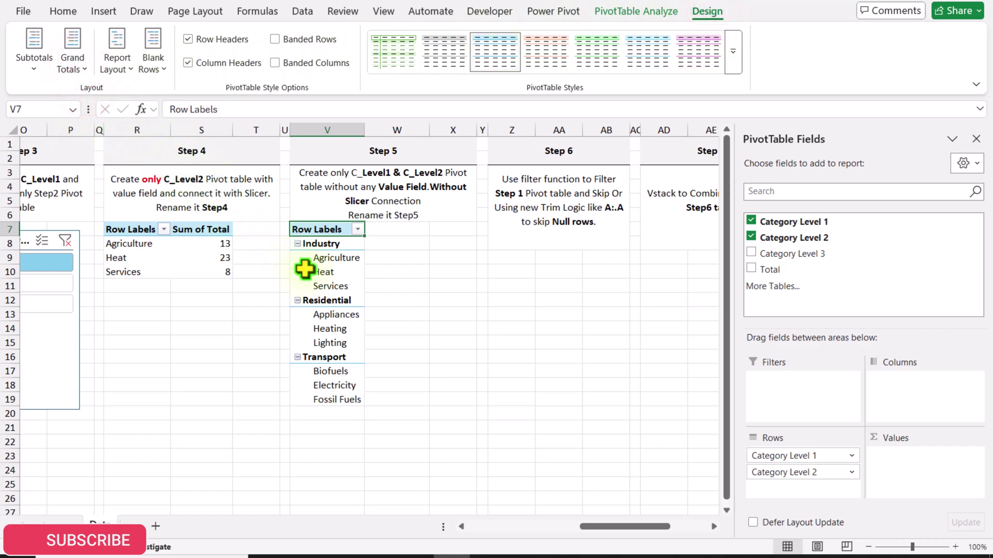
- Name the PivotTable under Step 5 as Step5
{"action": "left_click", "coordinate": [635, 12]}
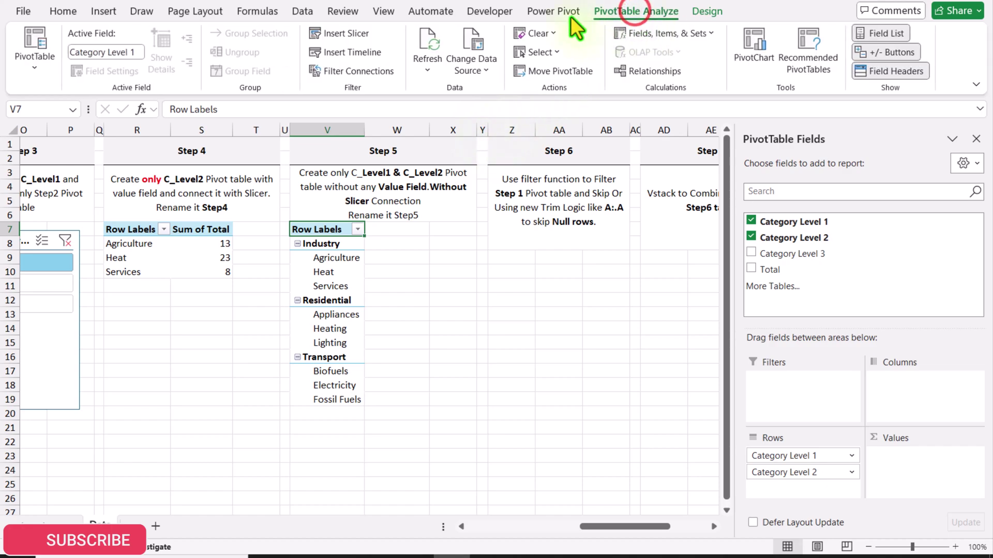
{"action": "left_click", "coordinate": [29, 67]}
{"action": "left_click", "coordinate": [68, 122]}
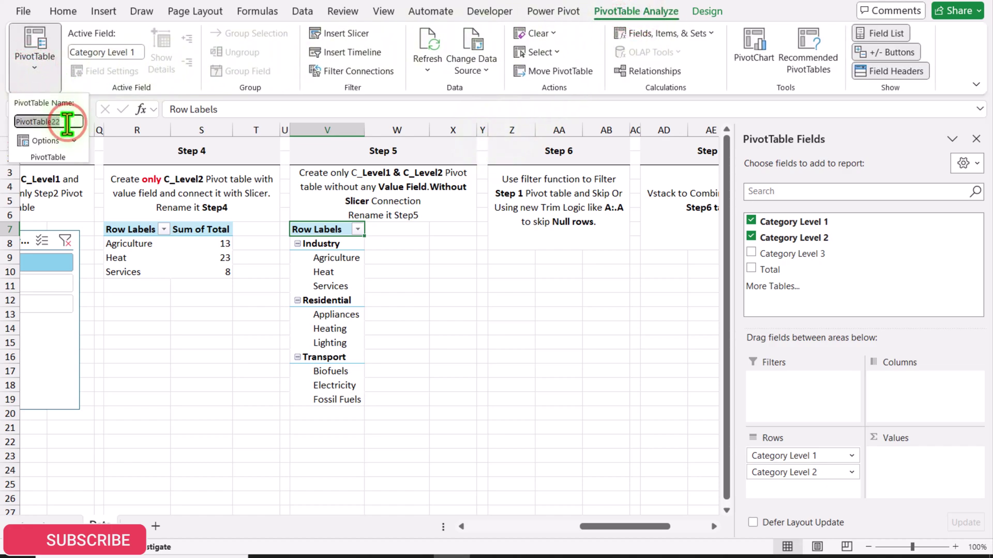
{"action": "type", "text": "Step5"}
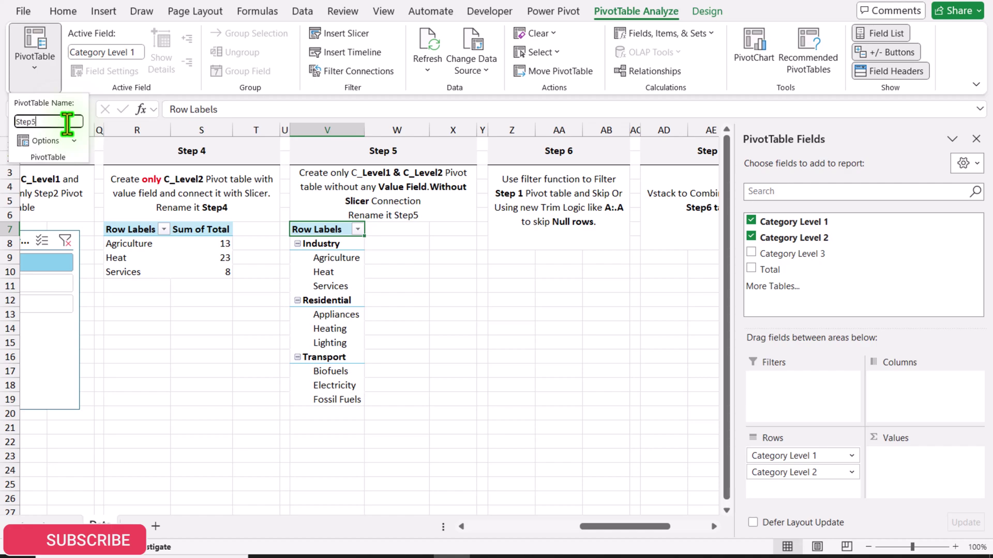
{"action": "key", "text": "Return"}
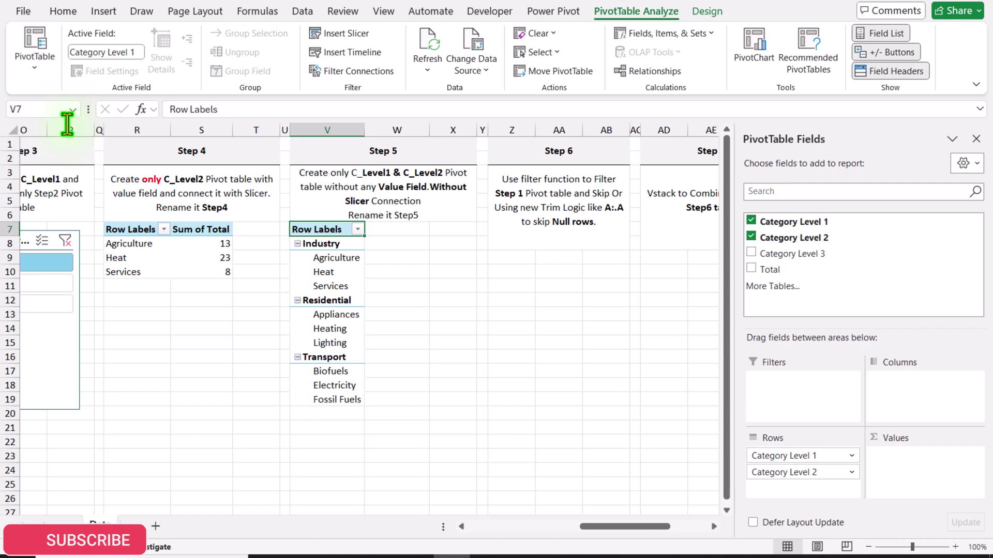
- Review the Category Level 1 slicer's report connections and accept them with only Step2 and Step4 connected
{"action": "left_click", "coordinate": [77, 354]}
{"action": "left_click", "coordinate": [606, 12]}
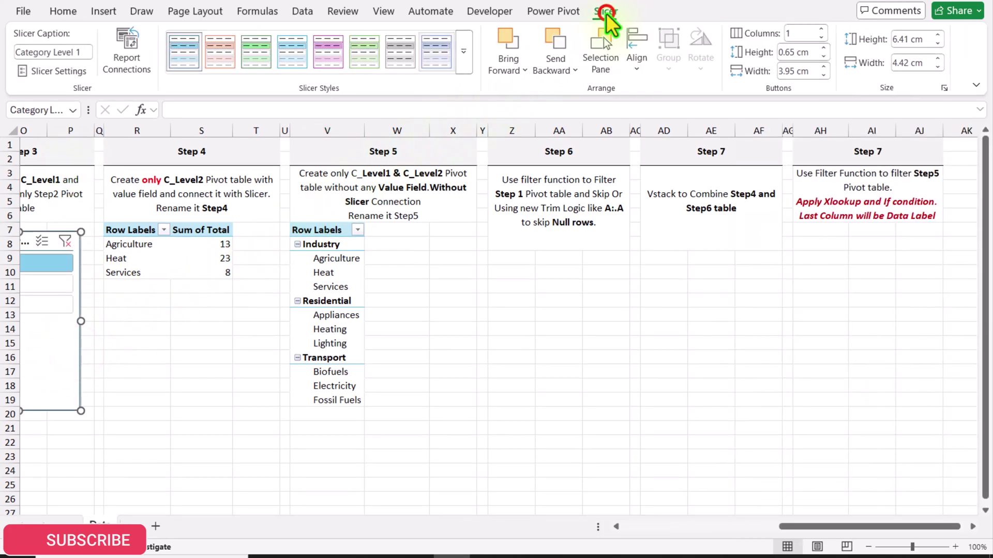
{"action": "left_click", "coordinate": [141, 73]}
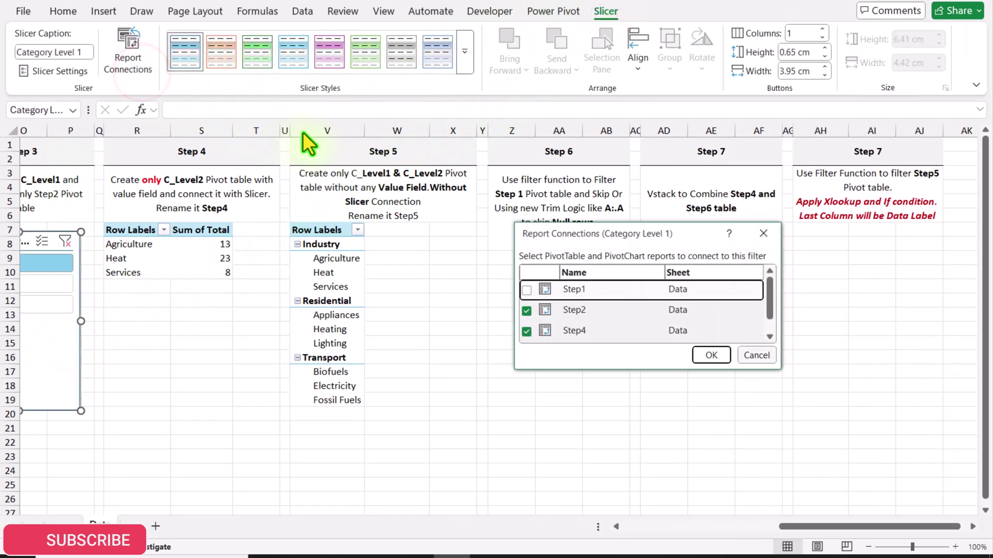
{"action": "left_click_drag", "start_coordinate": [770, 305], "coordinate": [774, 327]}
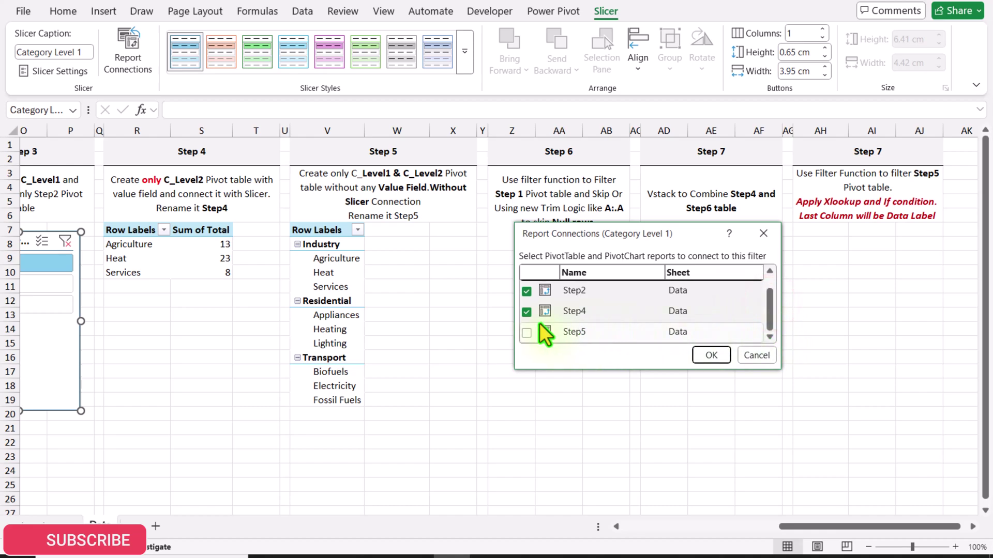
{"action": "left_click", "coordinate": [717, 355]}
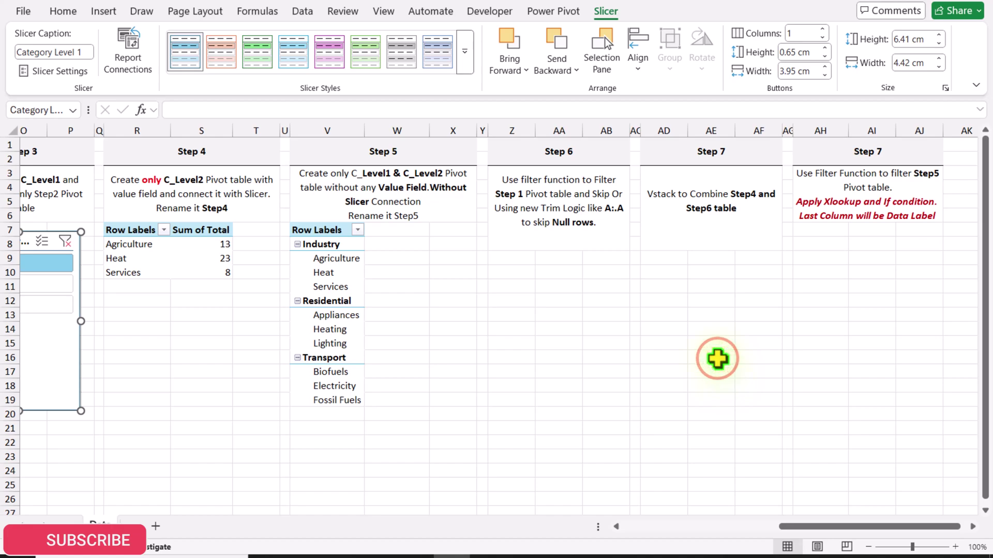
- Test the connected PivotTables by filtering the slicer to Residential, Transport and finally Industry
{"action": "left_click_drag", "start_coordinate": [823, 526], "coordinate": [799, 526]}
{"action": "left_click", "coordinate": [135, 284]}
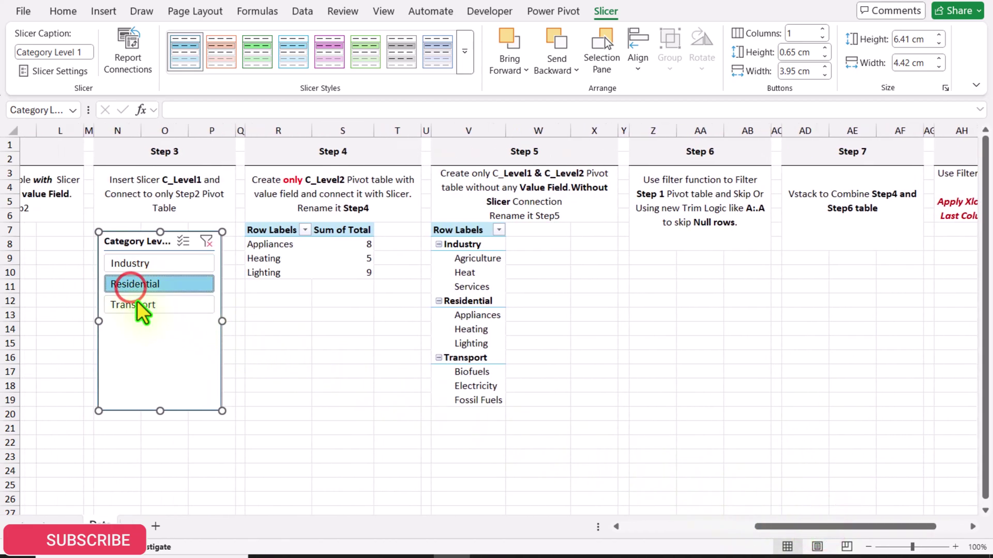
{"action": "left_click", "coordinate": [143, 308]}
{"action": "left_click", "coordinate": [140, 263]}
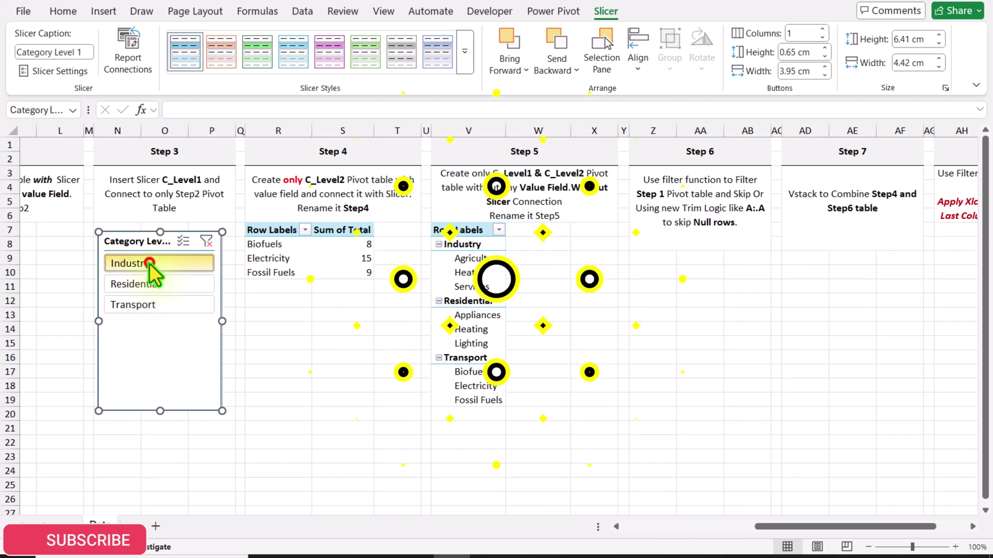
{"action": "scroll", "coordinate": [147, 264], "scroll_direction": "right", "scroll_amount": 3}
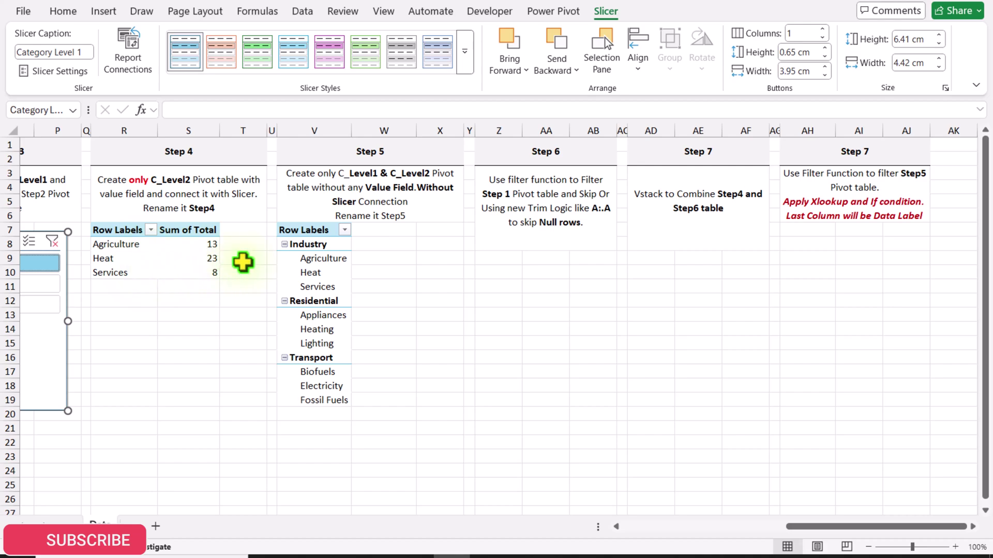
- Enter =F7:G13 in cell Z9 under Step 6 to reference the Step 1 PivotTable with spare rows below it
{"action": "left_click", "coordinate": [499, 260]}
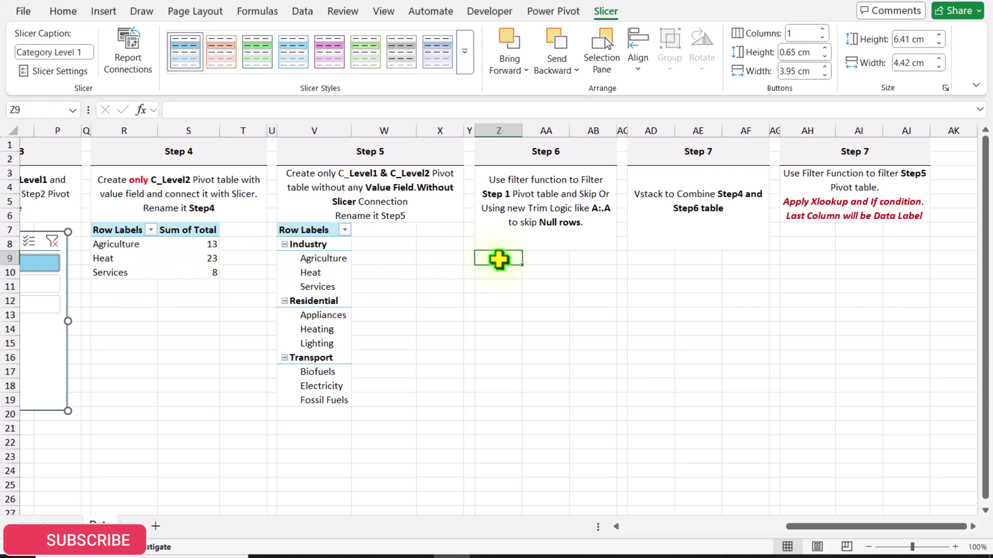
{"action": "type", "text": "="}
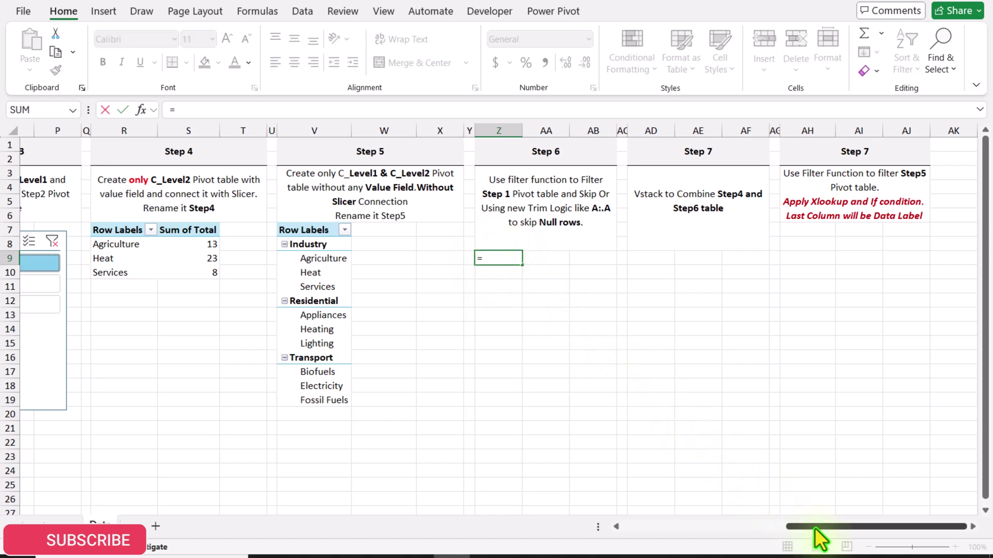
{"action": "left_click_drag", "start_coordinate": [814, 527], "coordinate": [685, 537]}
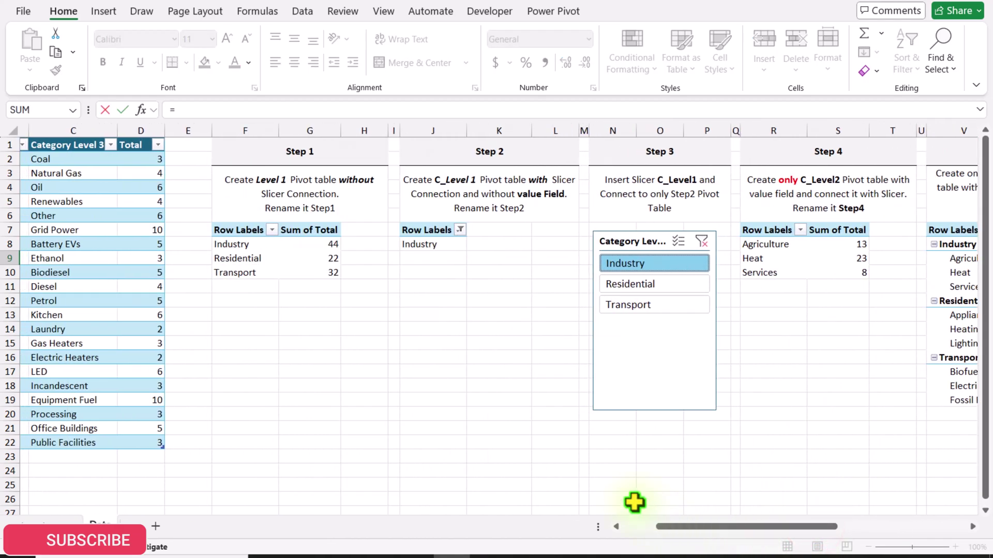
{"action": "left_click_drag", "start_coordinate": [236, 230], "coordinate": [290, 311]}
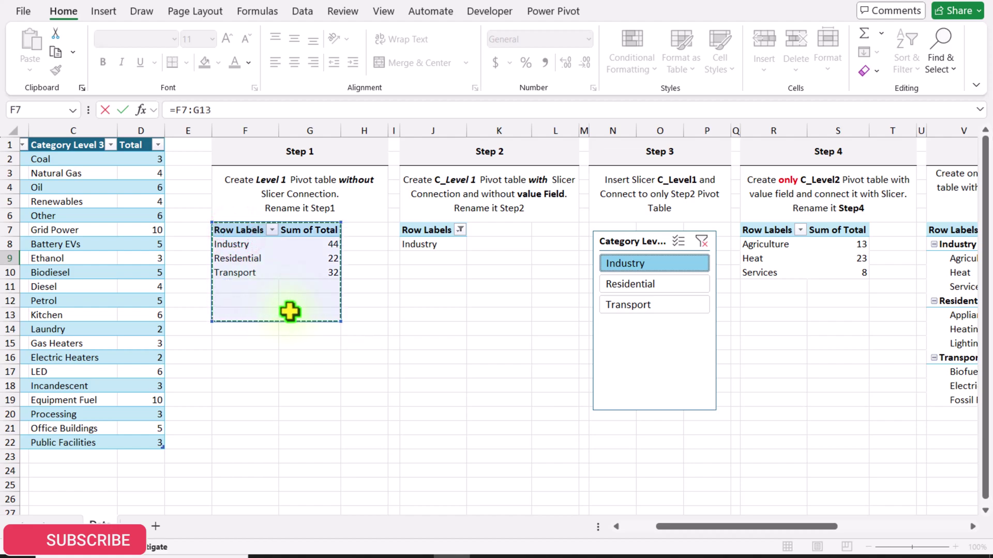
{"action": "key", "text": "Return"}
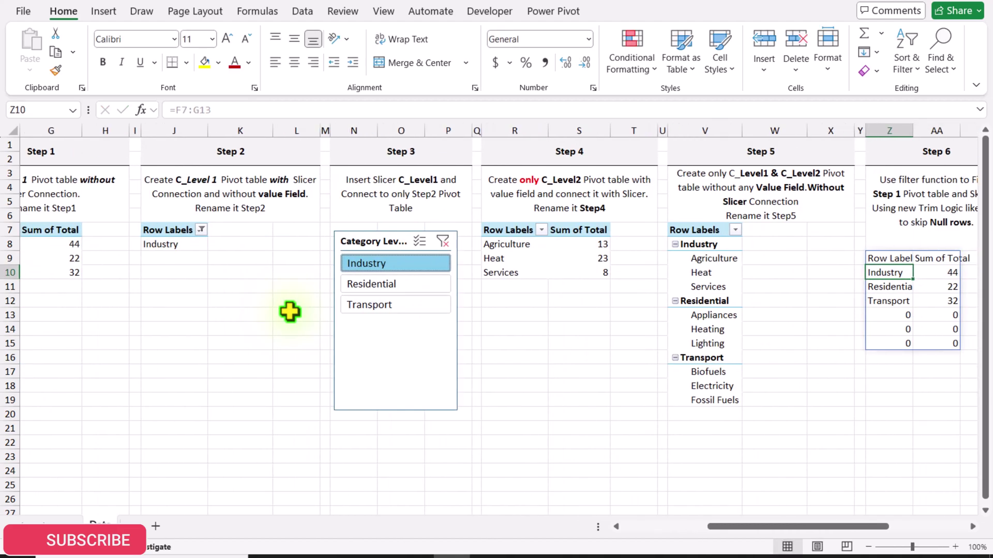
- Change the formula in Z9 to =F7:.G13 so that trailing empty rows are trimmed
{"action": "left_click", "coordinate": [895, 258]}
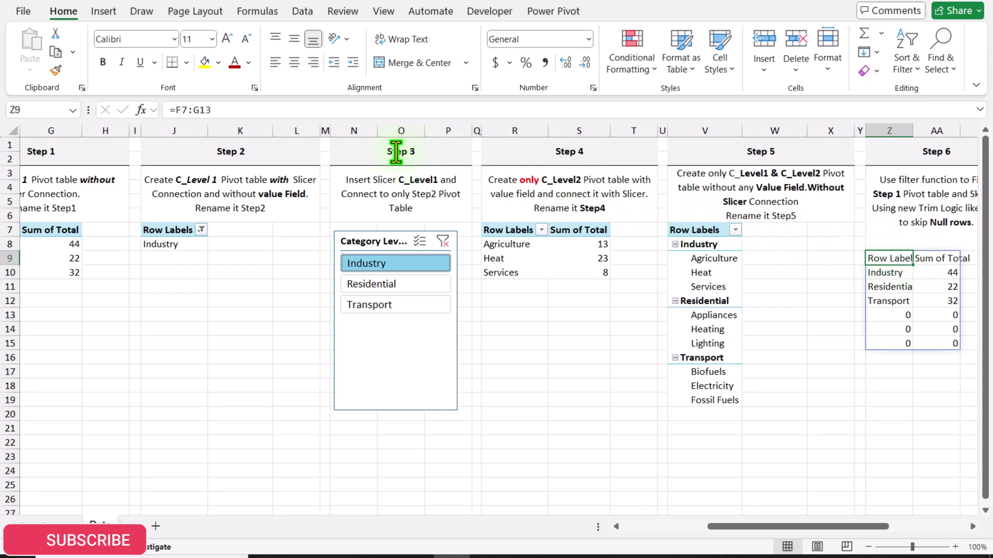
{"action": "left_click", "coordinate": [192, 110]}
{"action": "type", "text": "."}
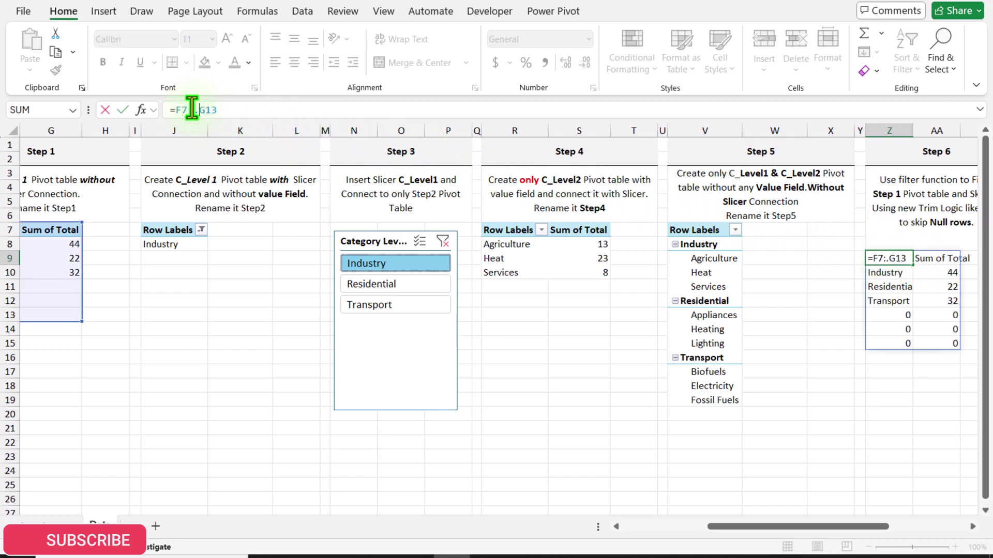
{"action": "key", "text": "Return"}
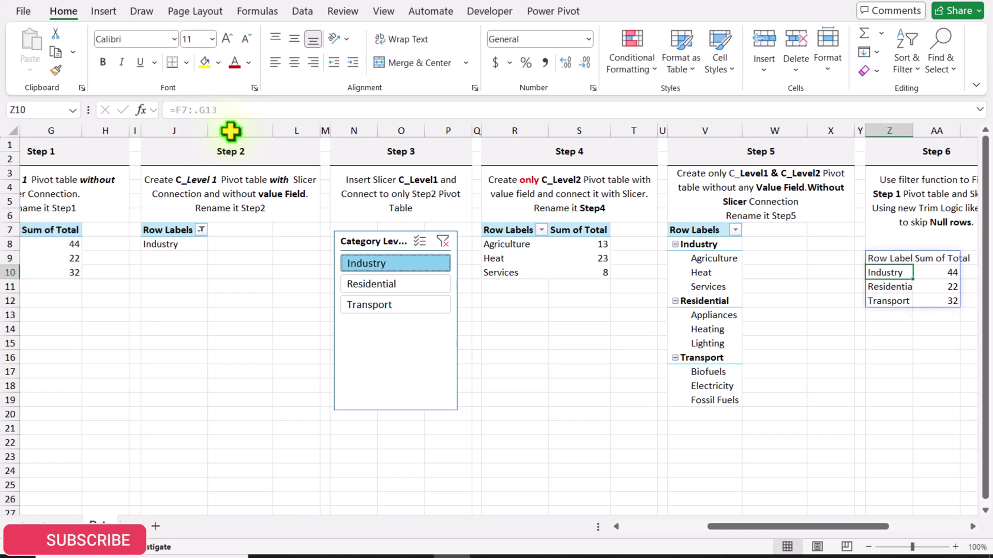
- Combine the Step 4 PivotTable and the Step 6 table in cell AD9 with =VSTACK(R7:.S14,Z9#)
{"action": "left_click_drag", "start_coordinate": [820, 525], "coordinate": [907, 544]}
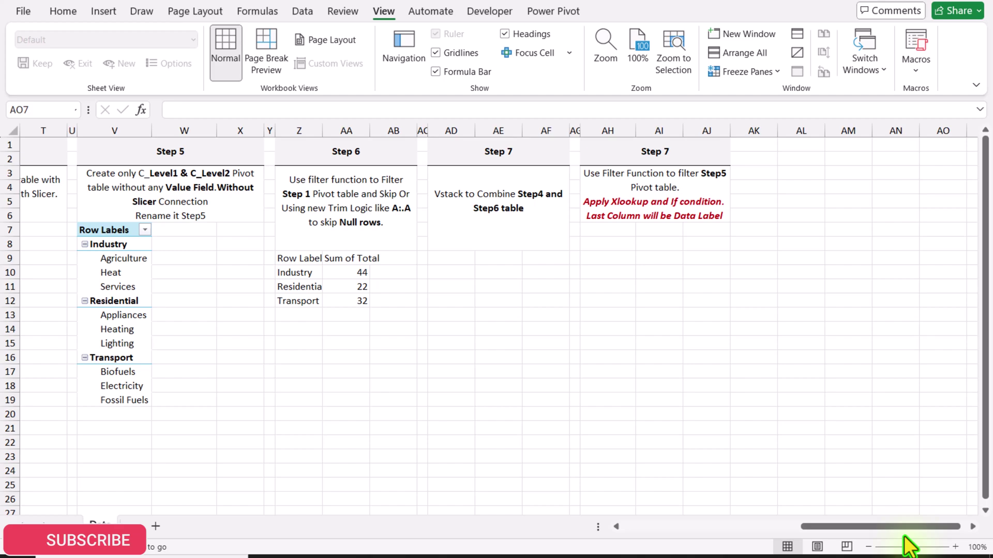
{"action": "left_click", "coordinate": [461, 262]}
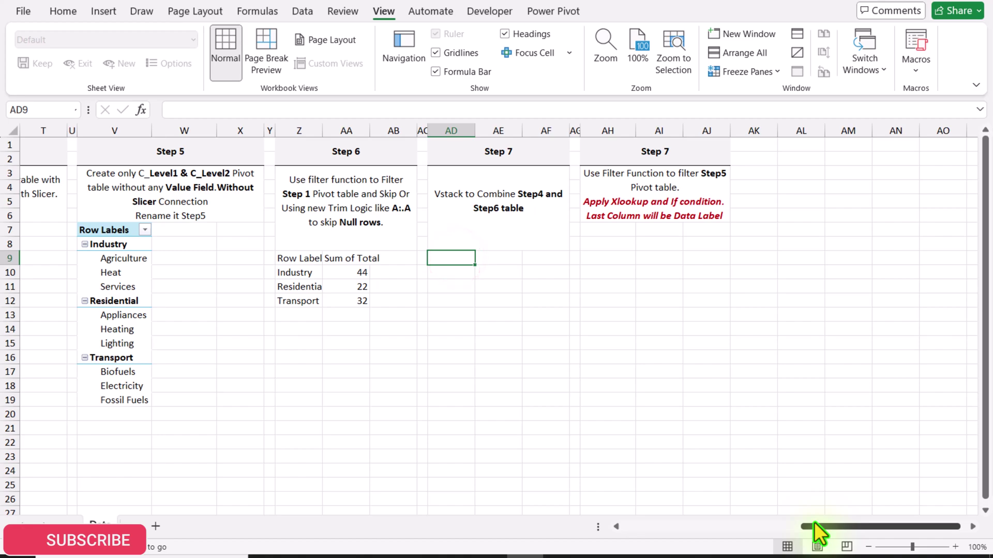
{"action": "type", "text": "=vstack"}
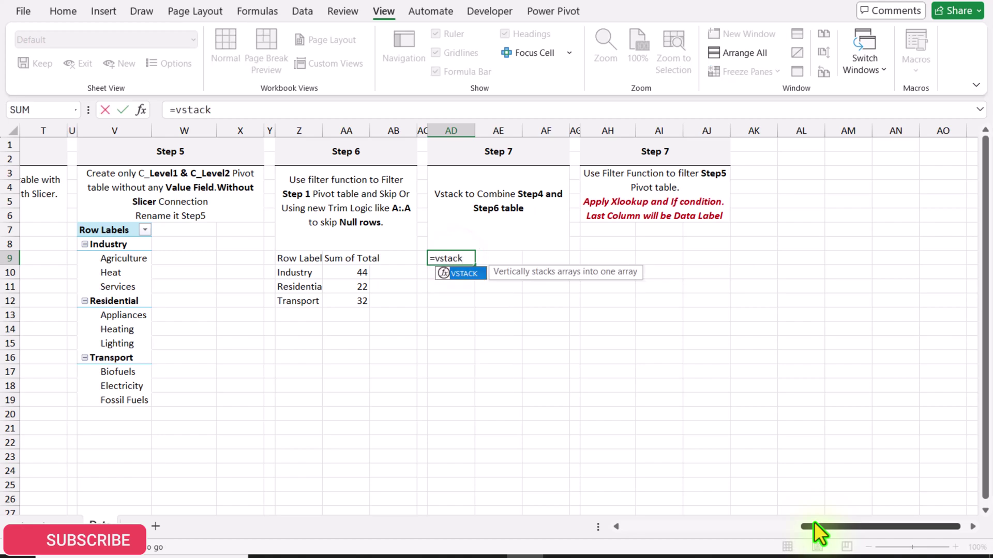
{"action": "type", "text": "("}
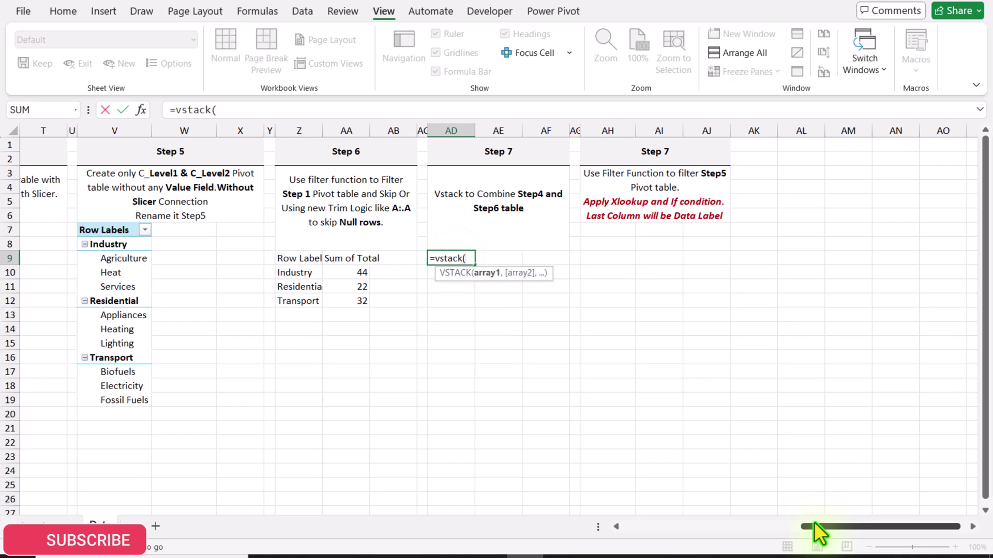
{"action": "left_click_drag", "start_coordinate": [900, 525], "coordinate": [856, 526]}
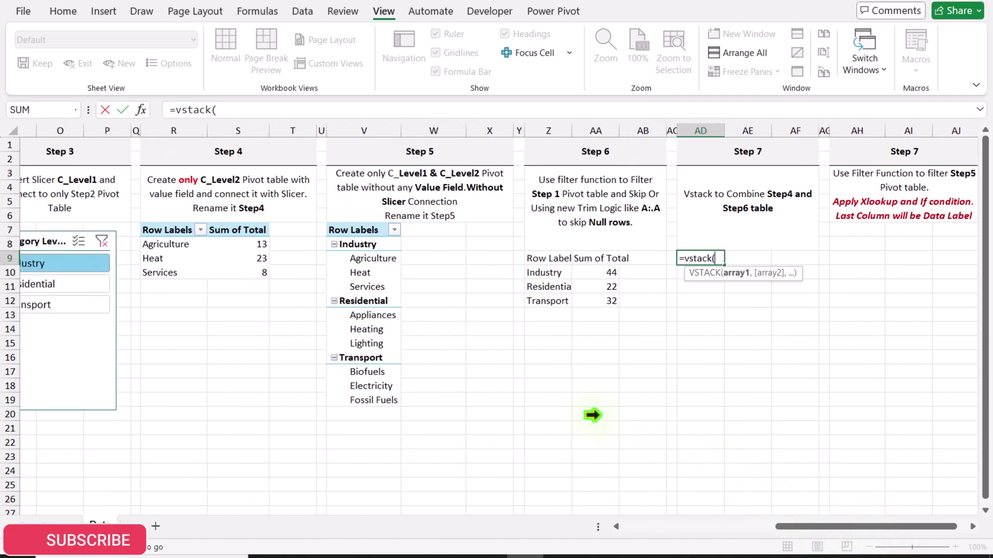
{"action": "left_click_drag", "start_coordinate": [164, 230], "coordinate": [213, 325]}
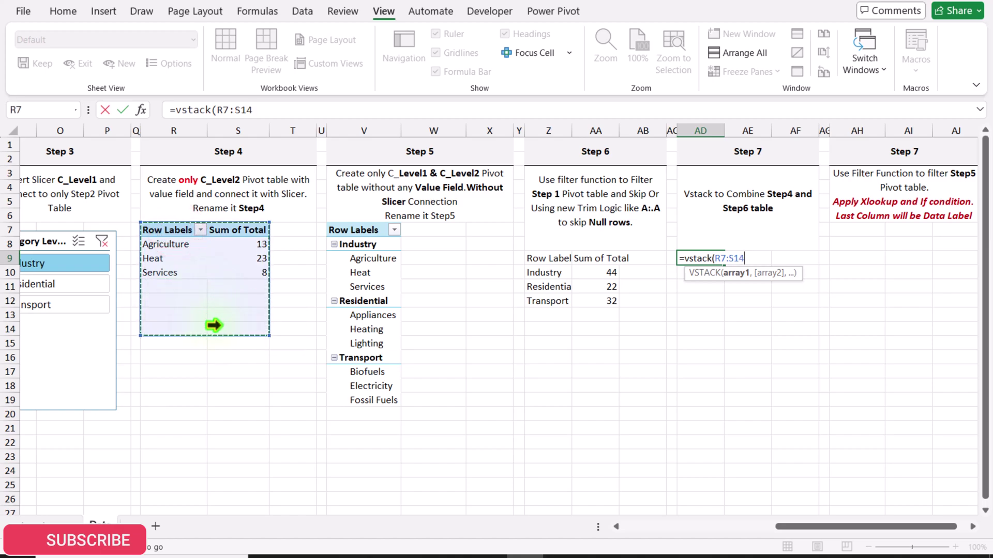
{"action": "left_click", "coordinate": [233, 109]}
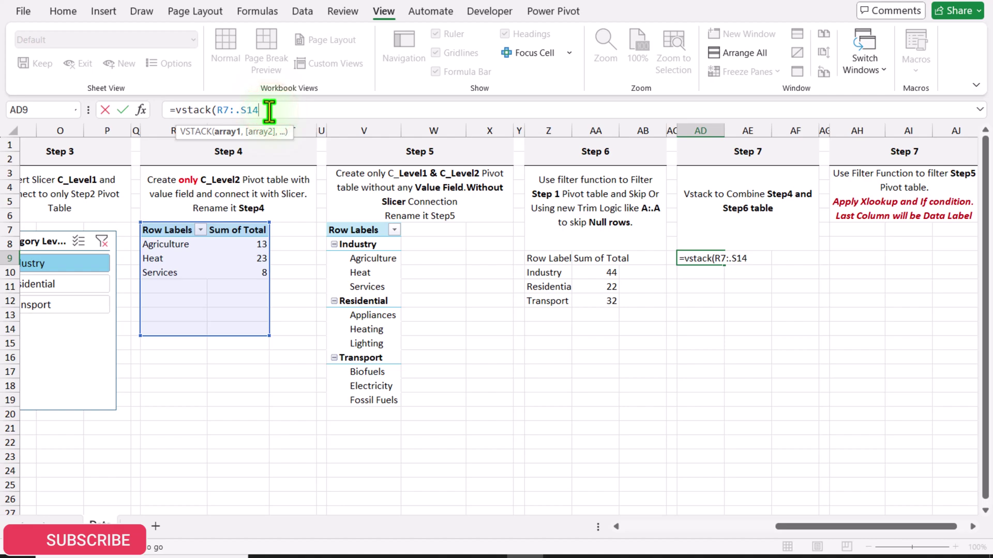
{"action": "type", "text": ","}
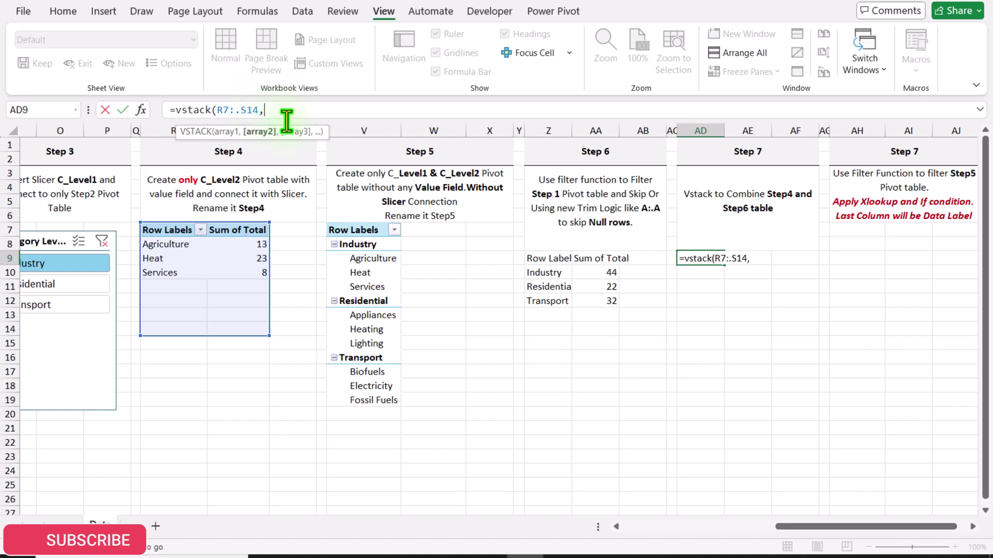
{"action": "left_click", "coordinate": [541, 258]}
{"action": "left_click_drag", "start_coordinate": [541, 257], "coordinate": [593, 299]}
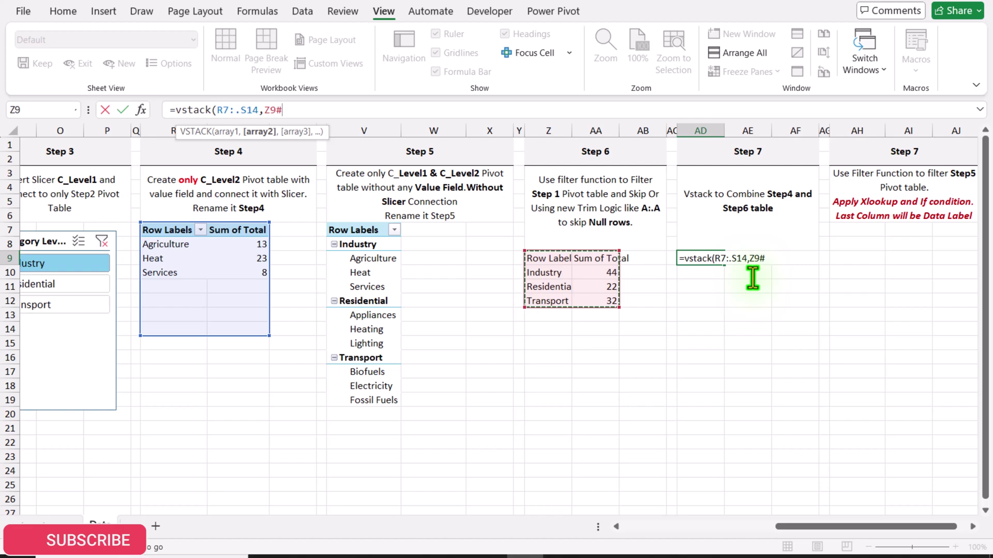
{"action": "type", "text": ")"}
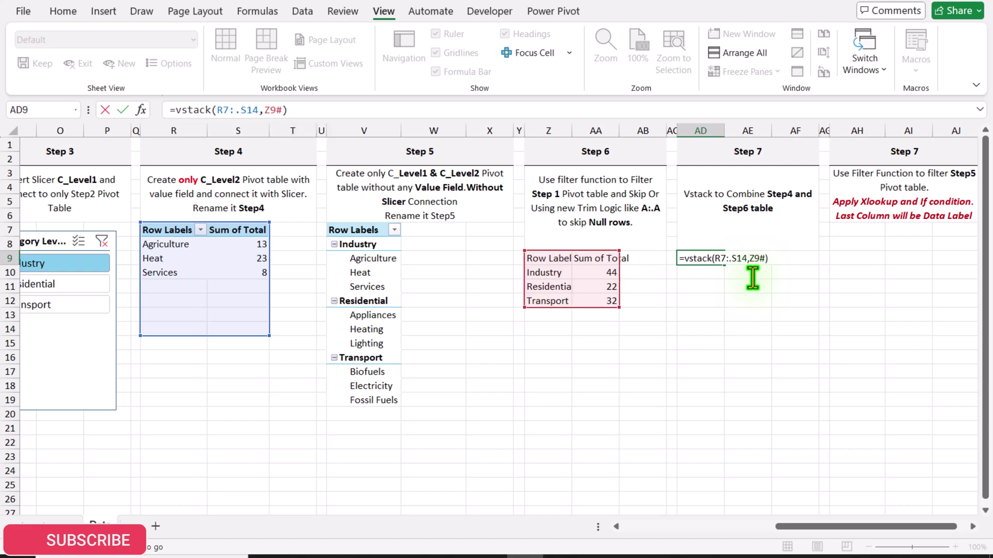
{"action": "key", "text": "Return"}
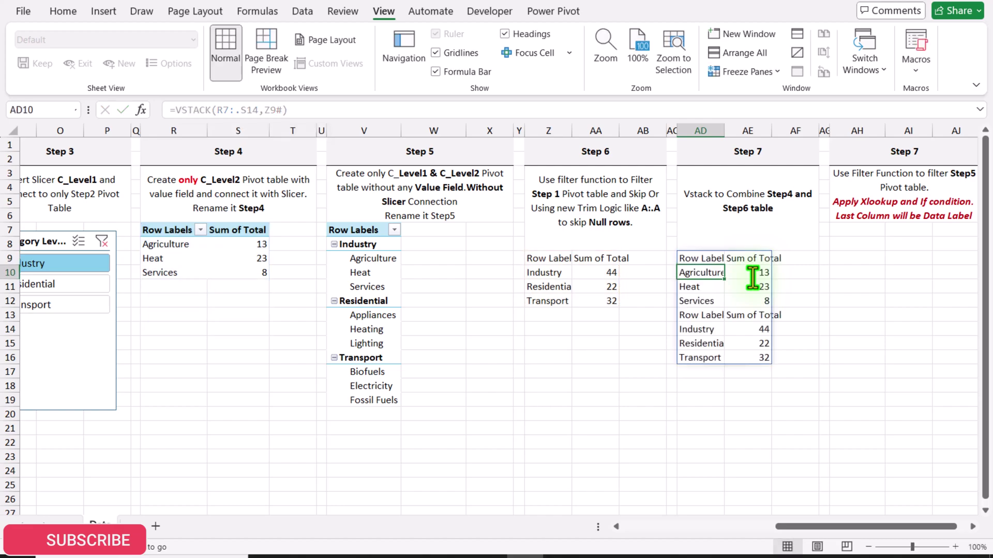
- Start an XLOOKUP formula in AI8 under Step 8 that looks up AH8 in the absolute range $AD$10:$AD$23
{"action": "left_click_drag", "start_coordinate": [802, 523], "coordinate": [817, 525]}
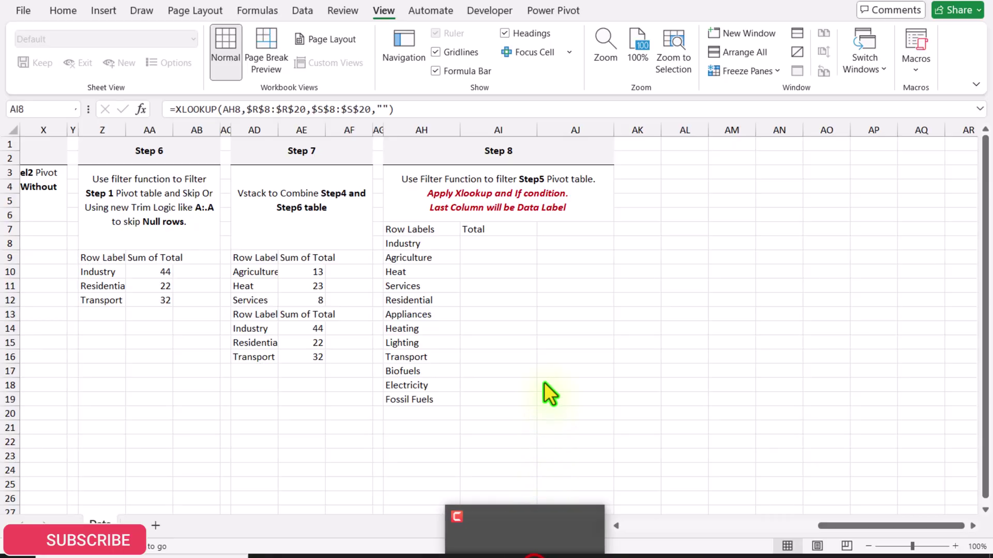
{"action": "left_click", "coordinate": [531, 357]}
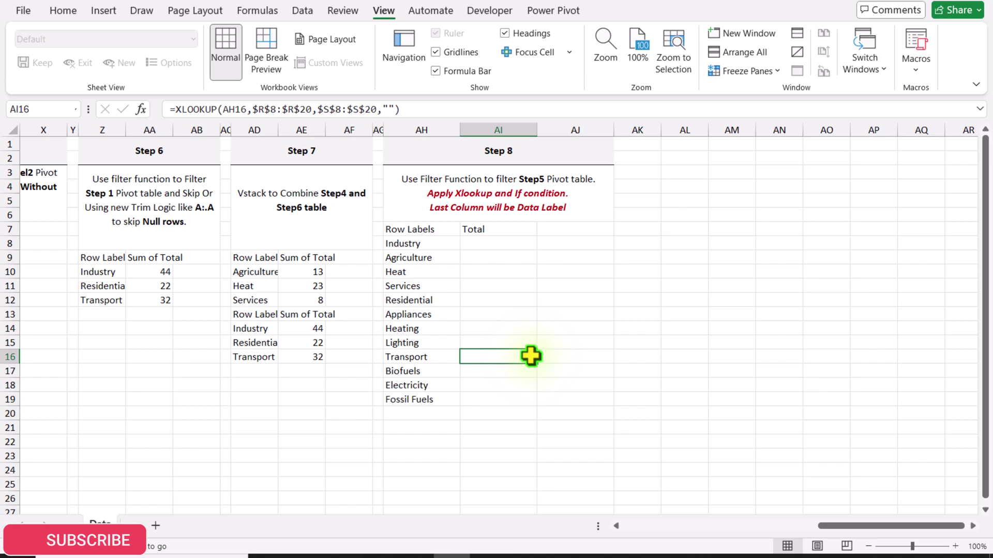
{"action": "left_click", "coordinate": [474, 245]}
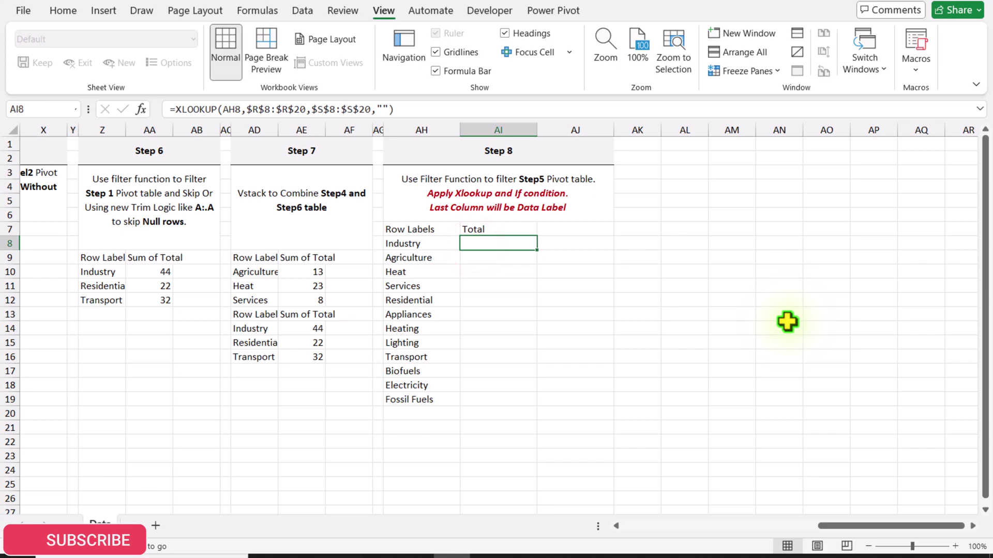
{"action": "type", "text": "=xlo"}
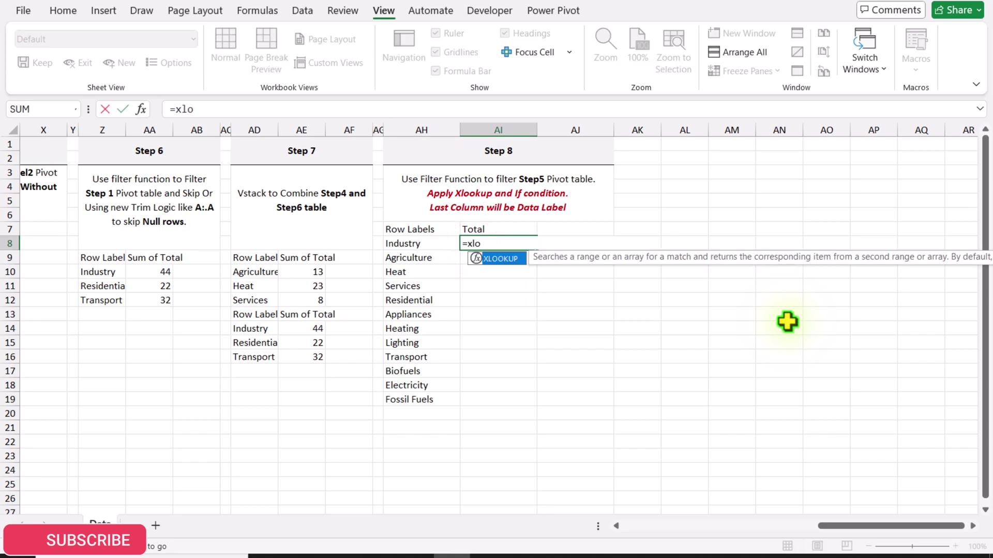
{"action": "type", "text": "okup"}
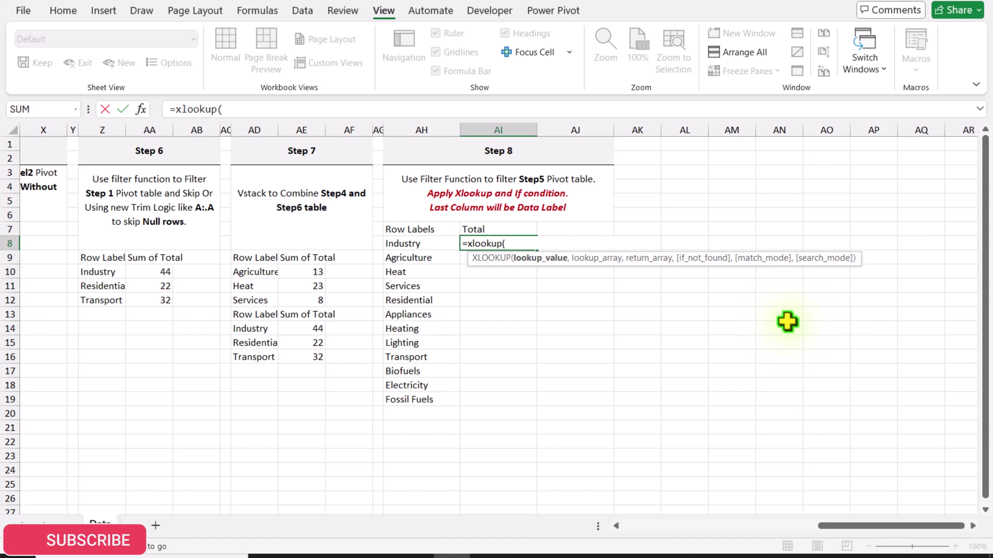
{"action": "left_click", "coordinate": [418, 247]}
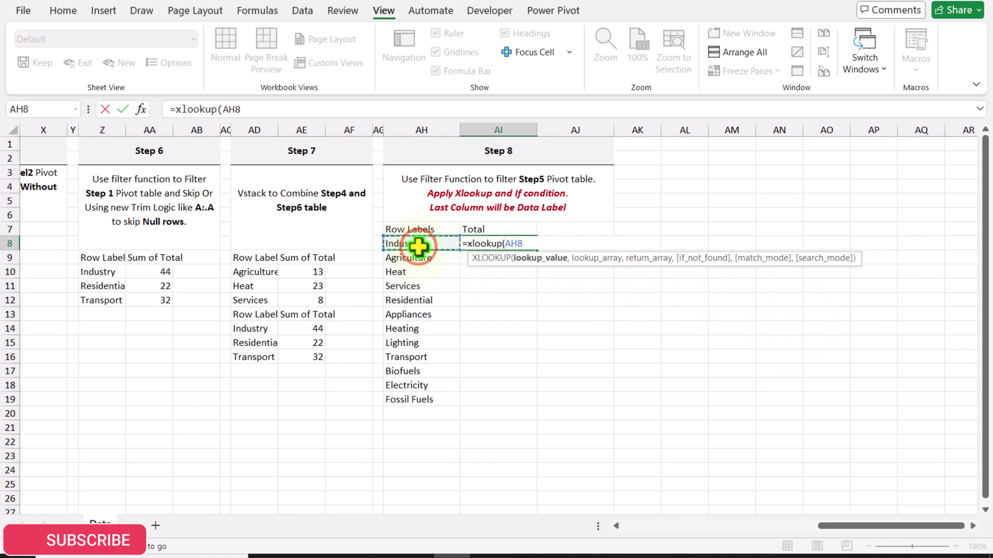
{"action": "type", "text": ","}
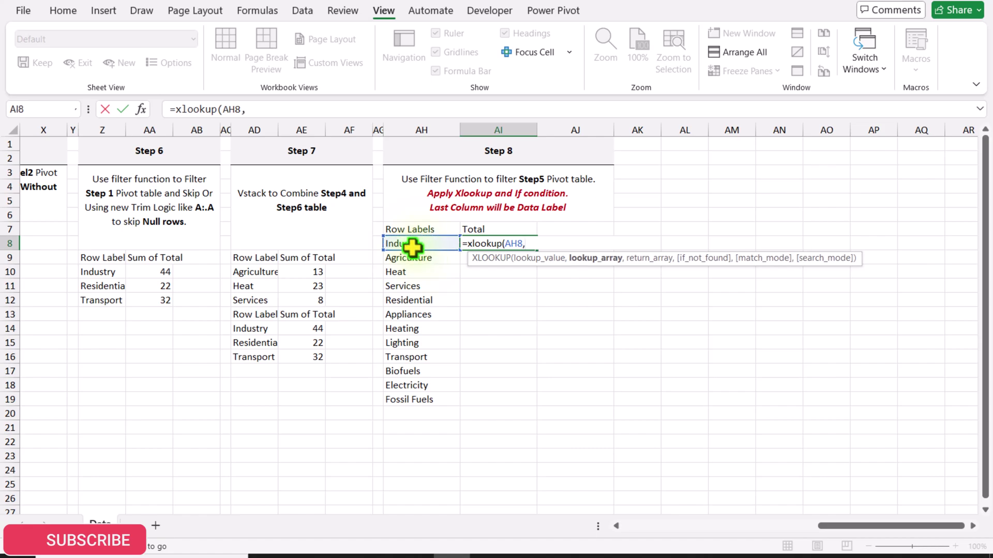
{"action": "left_click_drag", "start_coordinate": [244, 272], "coordinate": [260, 449]}
{"action": "key", "text": "F4"}
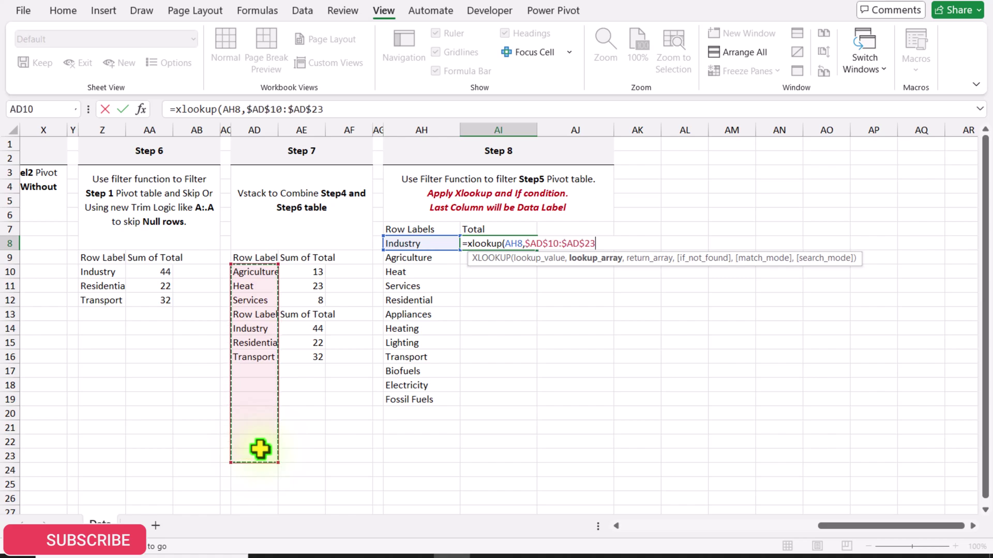
- Complete the AI8 XLOOKUP with return range $AE$10:$AE$23 and an empty string "" for values not found
{"action": "type", "text": ","}
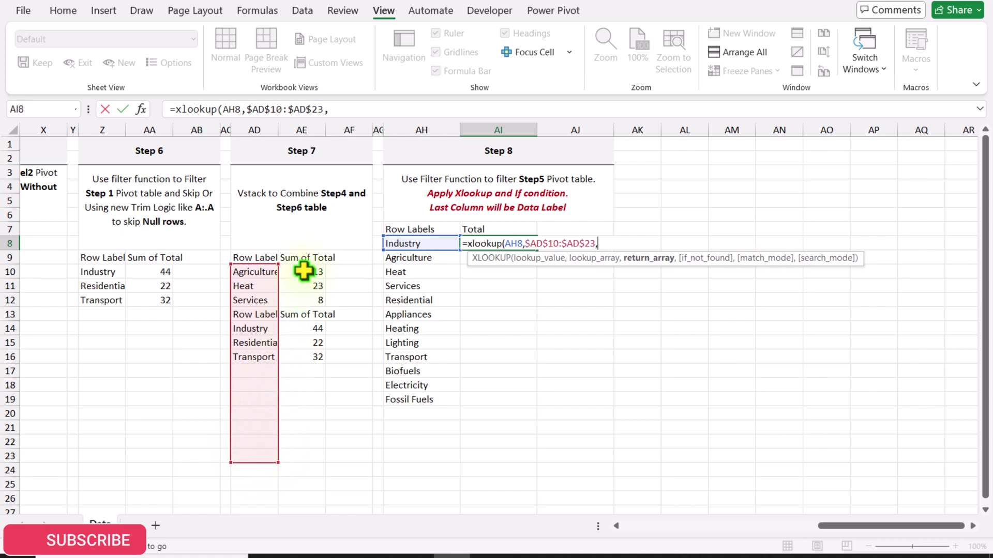
{"action": "left_click_drag", "start_coordinate": [304, 270], "coordinate": [303, 456]}
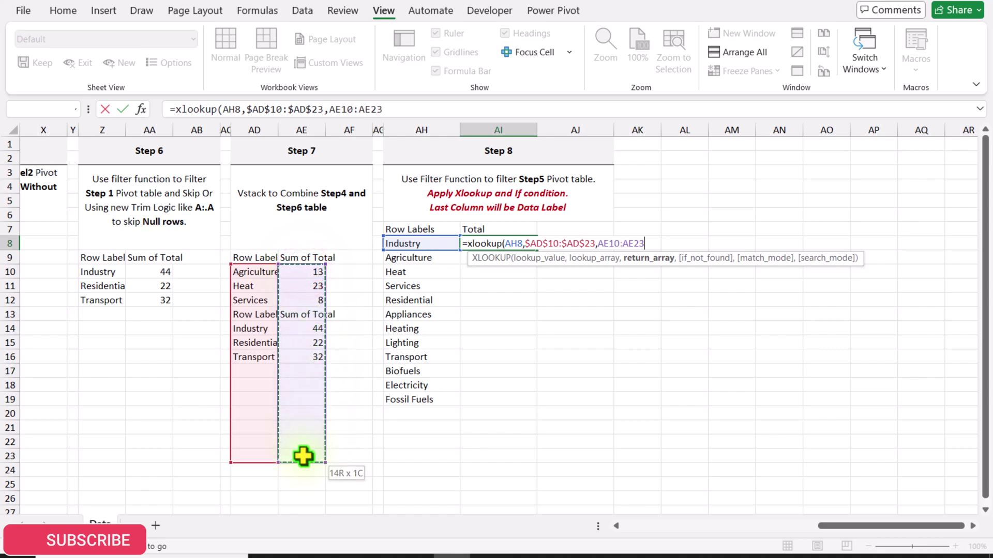
{"action": "left_click_drag", "start_coordinate": [303, 456], "coordinate": [303, 456]}
{"action": "key", "text": "F4"}
{"action": "type", "text": ","}
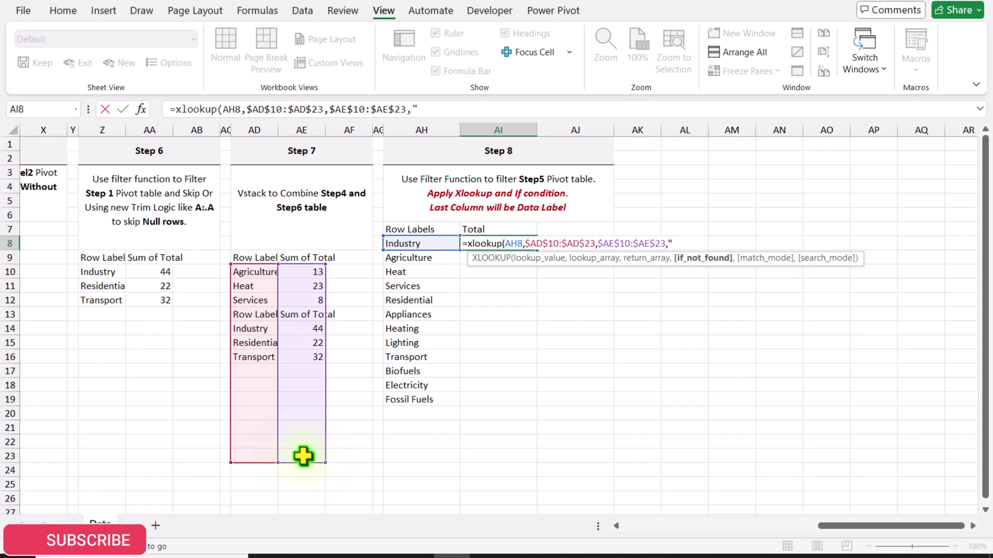
{"action": "type", "text": "\"\")"}
{"action": "key", "text": "Return"}
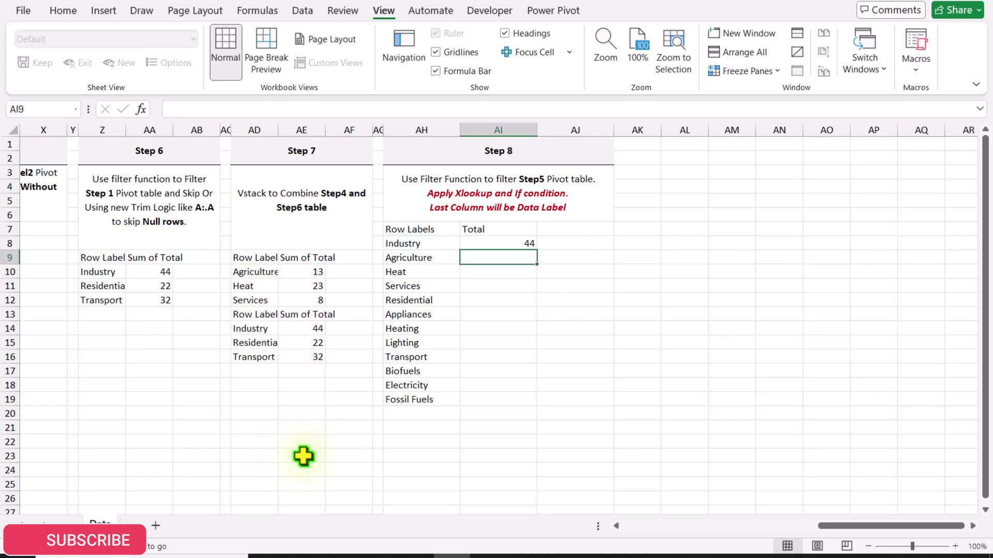
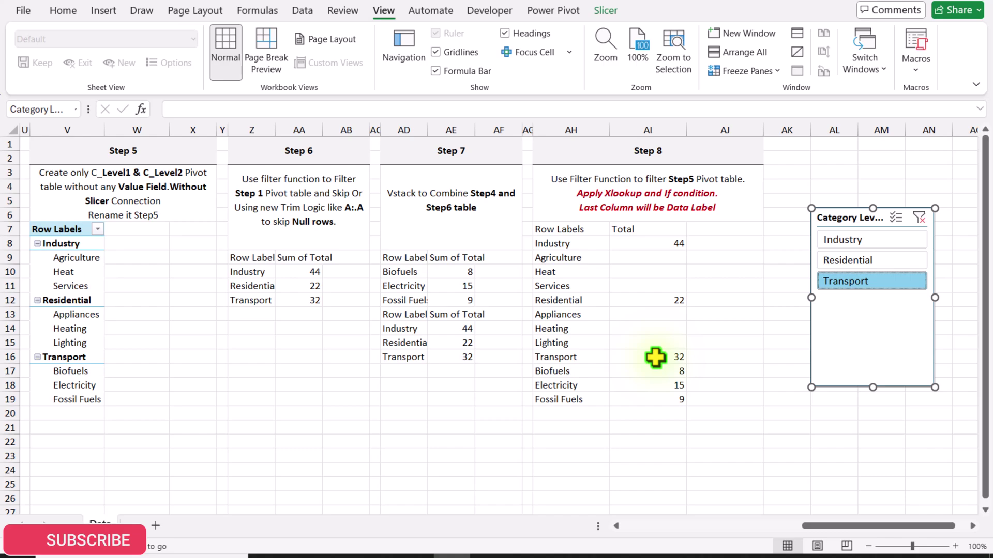
- Cut the XLOOKUP expression out of the AI8 formula, keeping the equals sign, and start an IF function in its place
{"action": "left_click", "coordinate": [655, 244]}
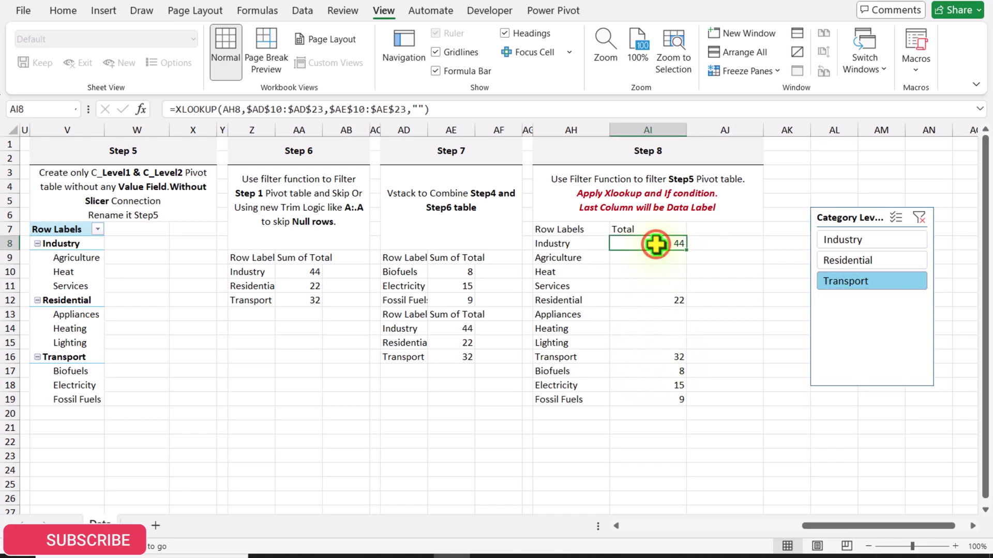
{"action": "left_click", "coordinate": [174, 109]}
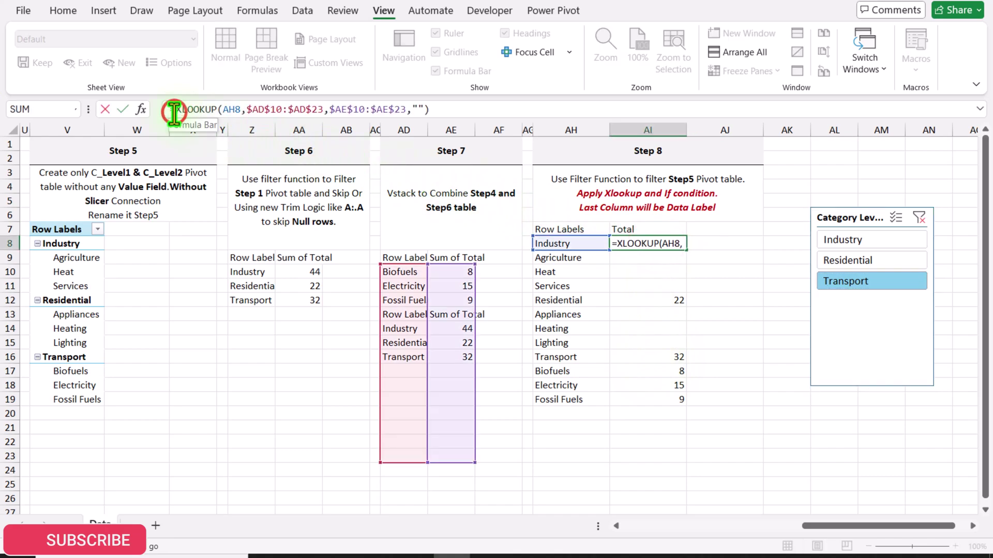
{"action": "left_click_drag", "start_coordinate": [173, 109], "coordinate": [428, 140]}
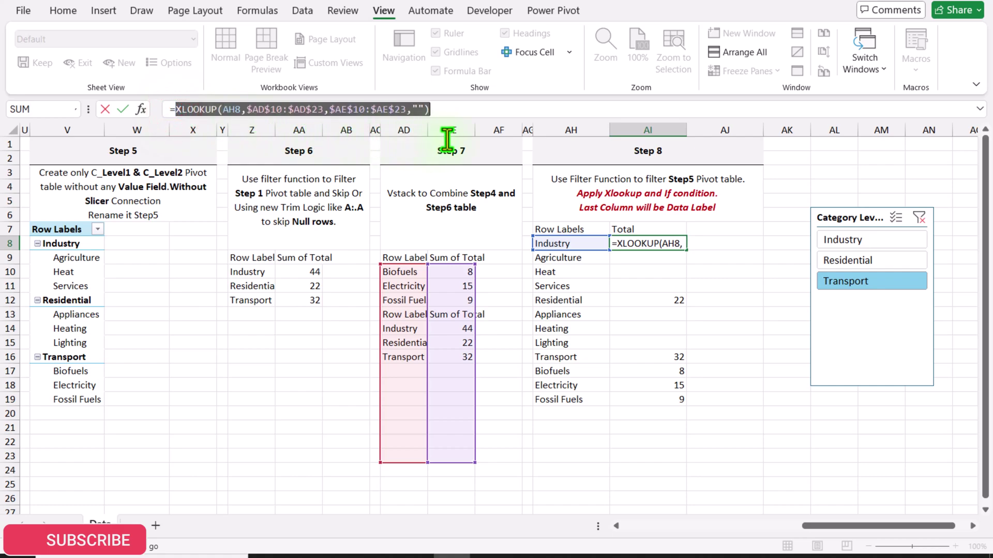
{"action": "key", "text": "Delete"}
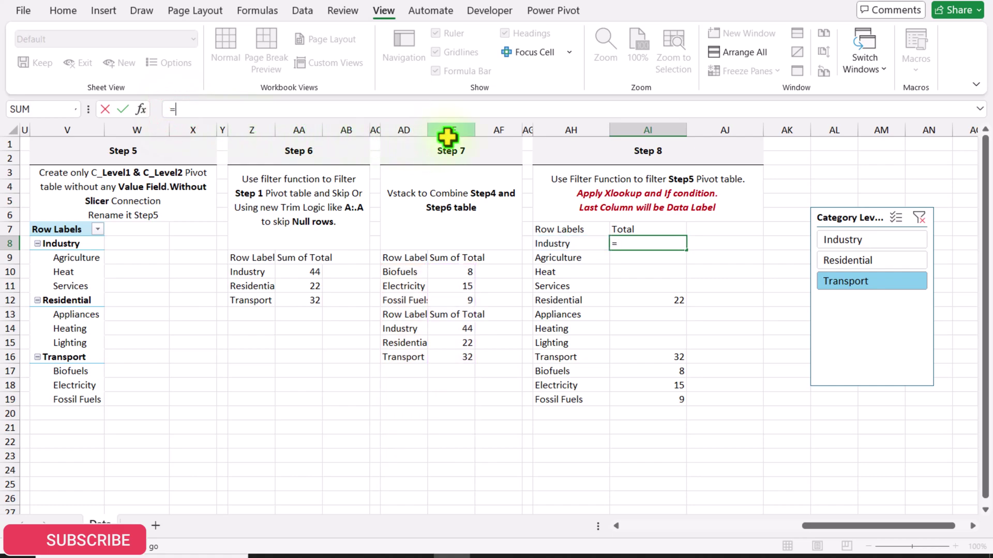
{"action": "type", "text": "if("}
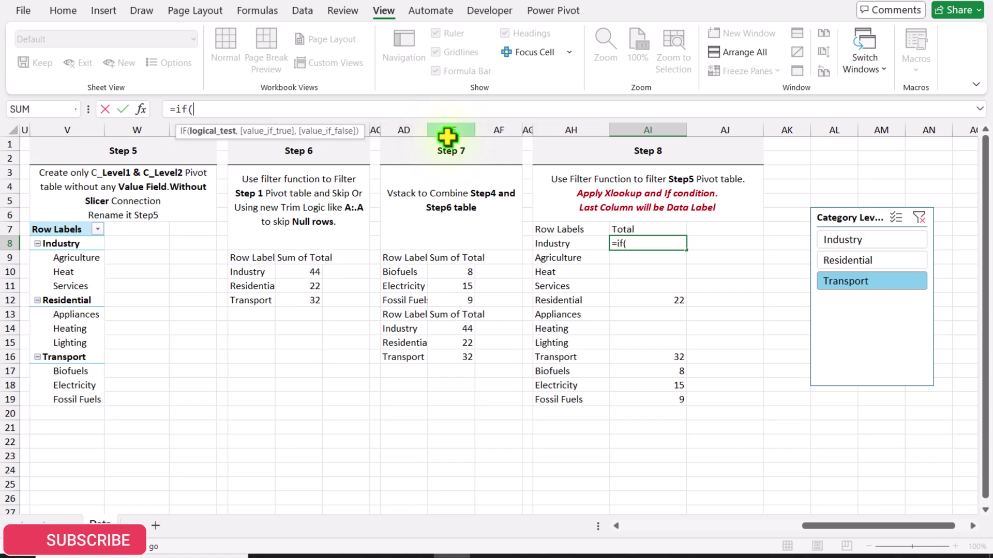
- Set the logical test of the AI8 IF function to AH8=$J$8, referencing the Step 2 PivotTable's first item absolutely
{"action": "left_click", "coordinate": [547, 241]}
{"action": "type", "text": "="}
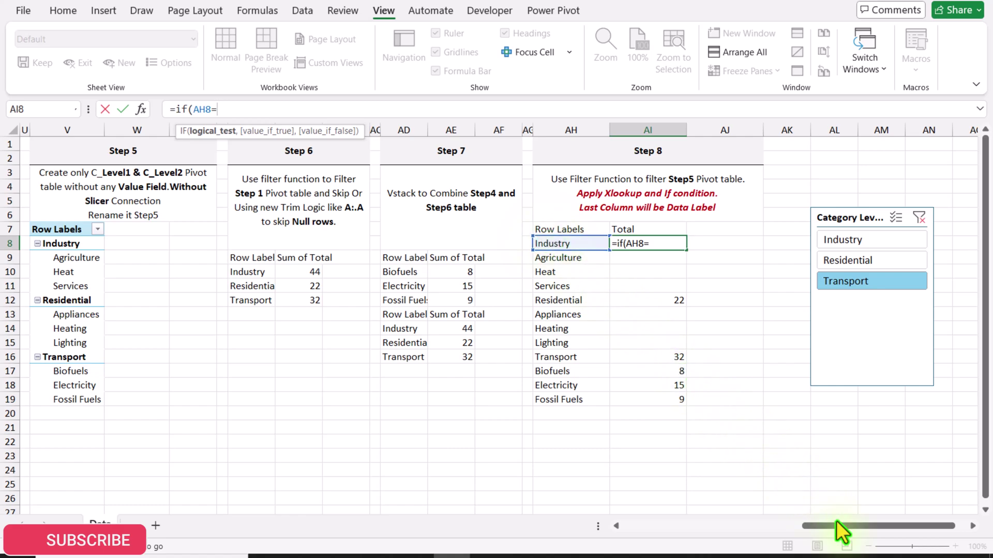
{"action": "left_click_drag", "start_coordinate": [836, 523], "coordinate": [832, 525]}
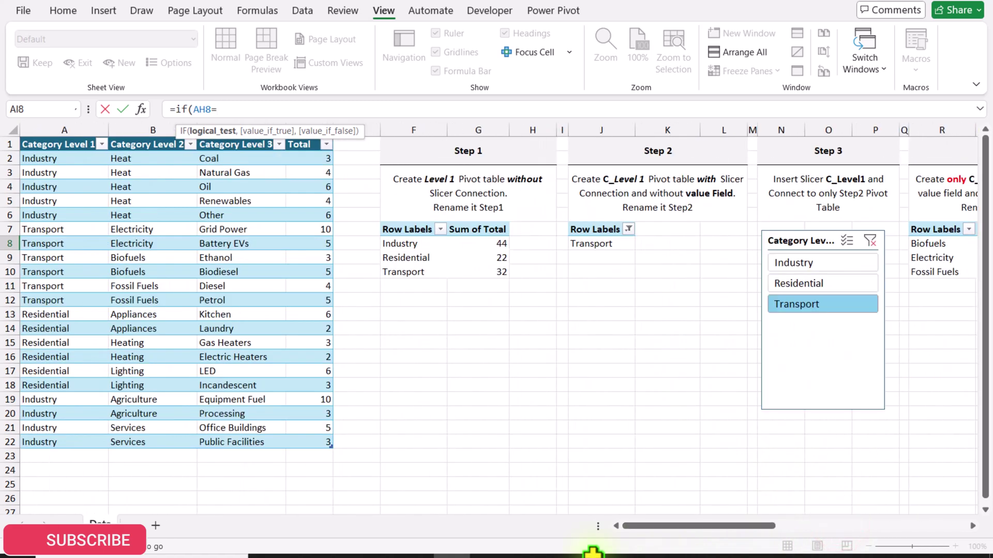
{"action": "left_click", "coordinate": [605, 243]}
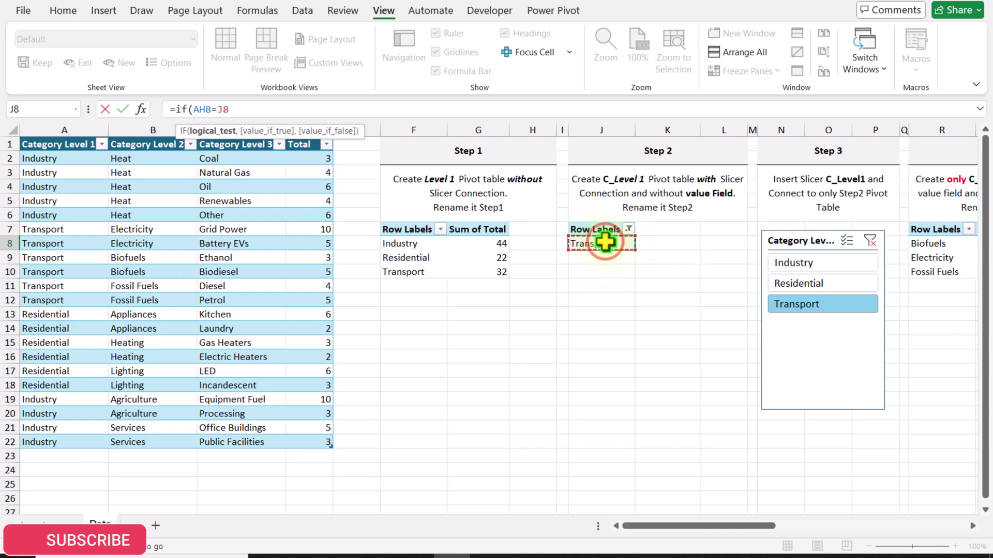
{"action": "key", "text": "F4"}
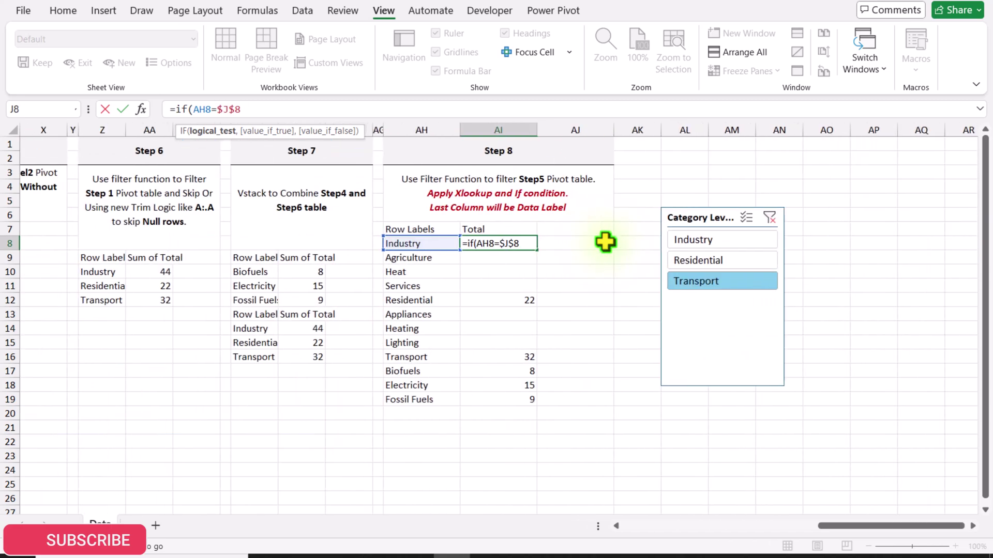
{"action": "type", "text": ","}
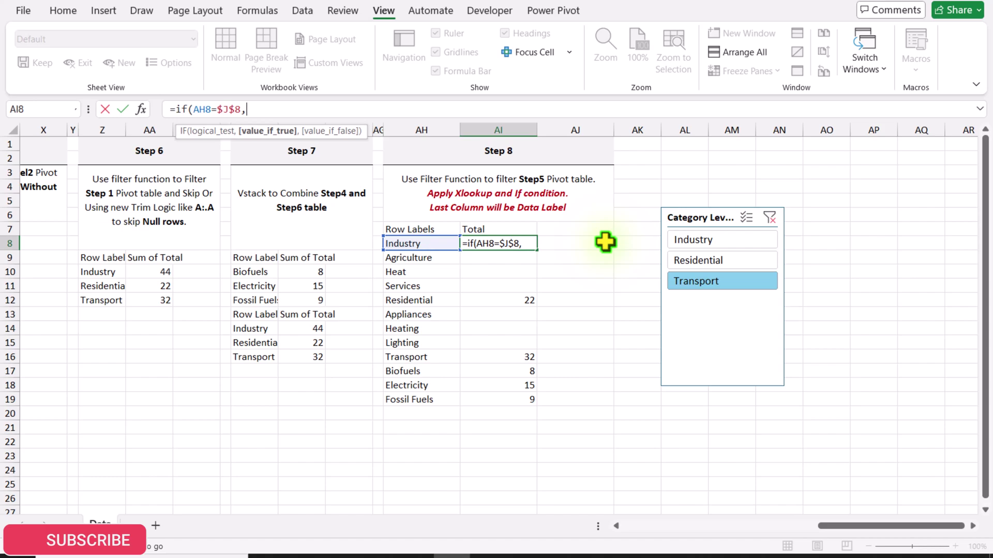
- Complete the AI8 IF with "" when true and the cut XLOOKUP when false, and fill the formula down to AI19
{"action": "type", "text": "\"\","}
{"action": "key", "text": "ctrl+v"}
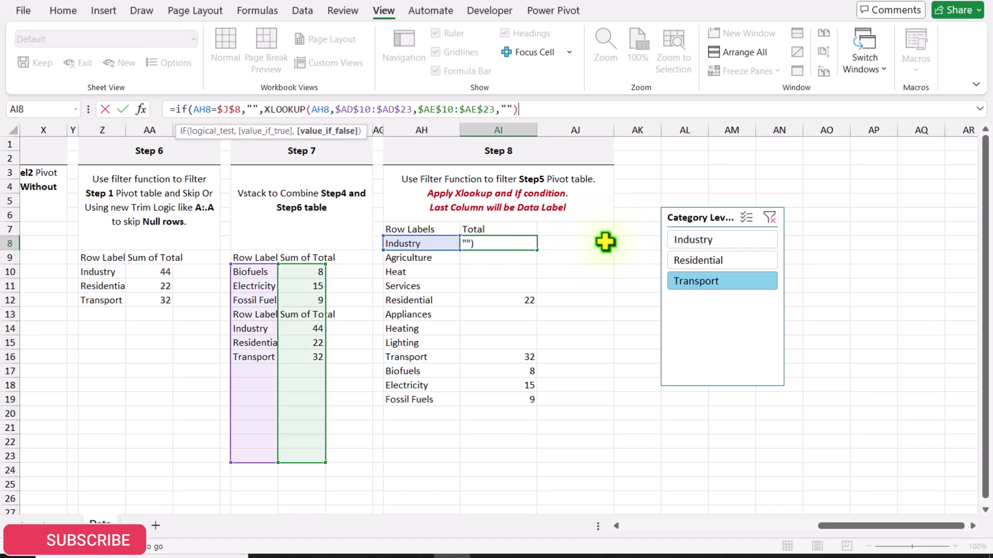
{"action": "type", "text": ")"}
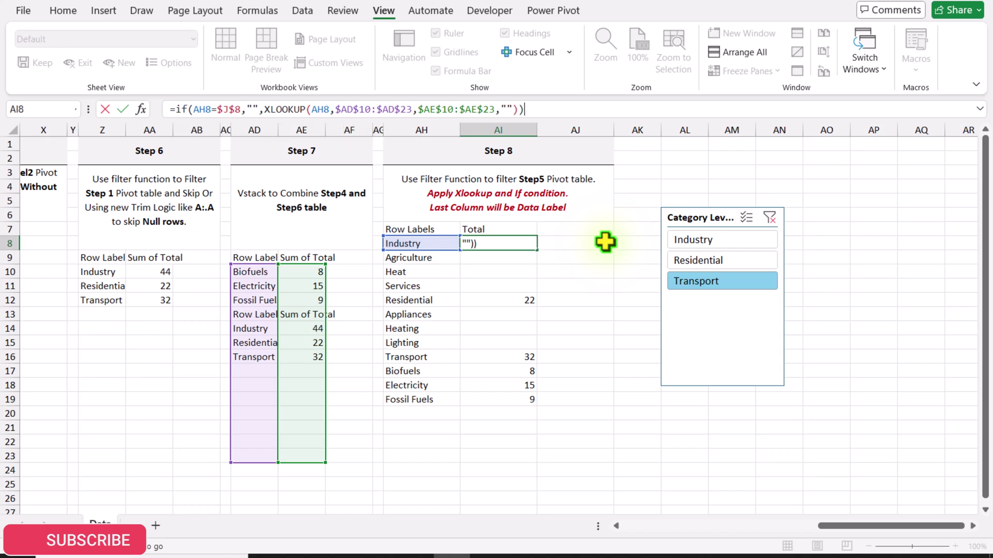
{"action": "key", "text": "Return"}
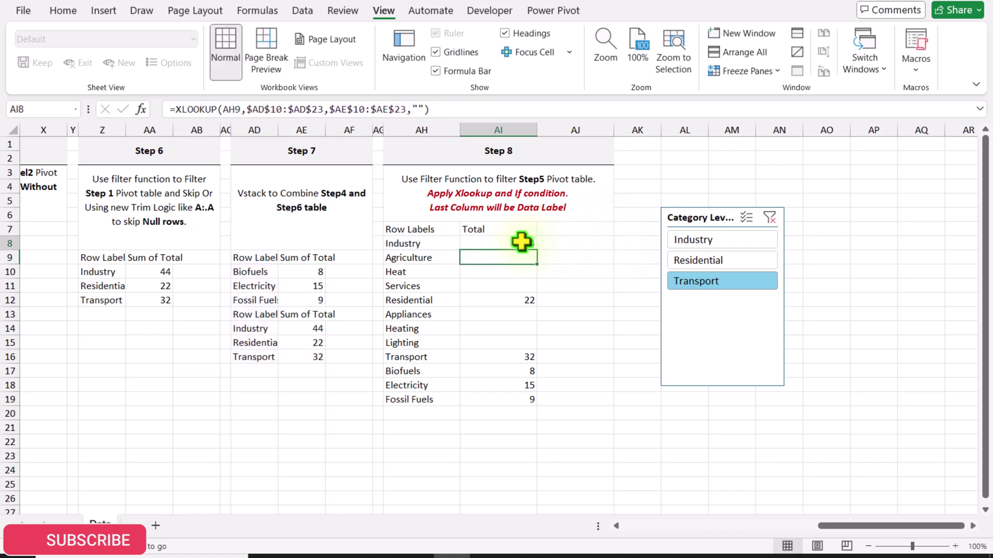
{"action": "left_click", "coordinate": [520, 243]}
{"action": "left_click_drag", "start_coordinate": [532, 248], "coordinate": [517, 409]}
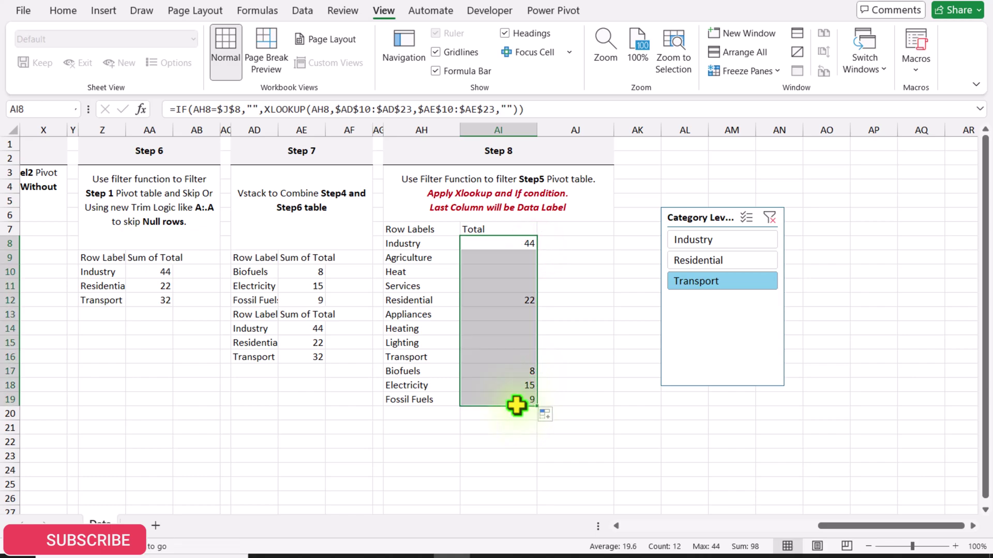
- Switch the category slicer through Industry, Residential and Transport to check how the Step 8 totals respond
{"action": "left_click", "coordinate": [691, 242]}
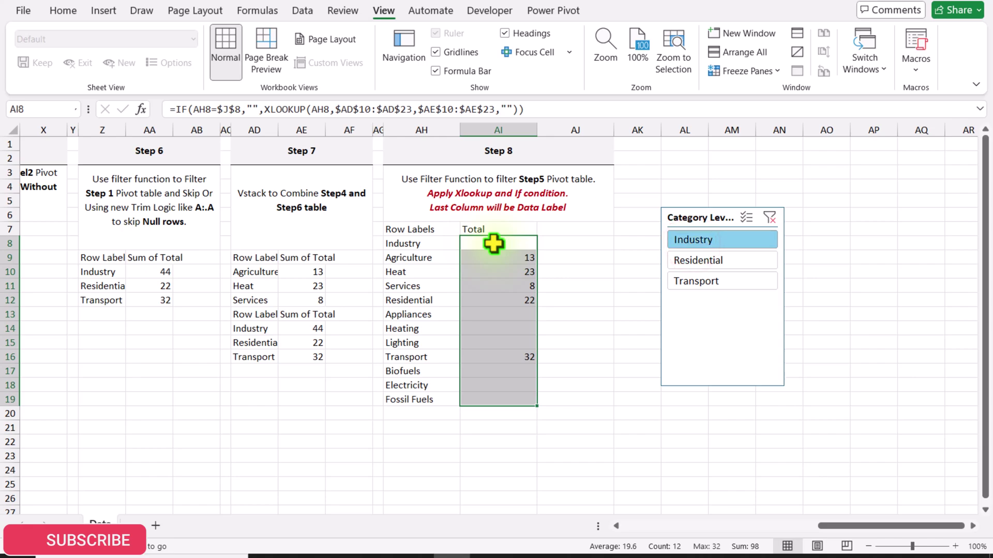
{"action": "left_click", "coordinate": [694, 258]}
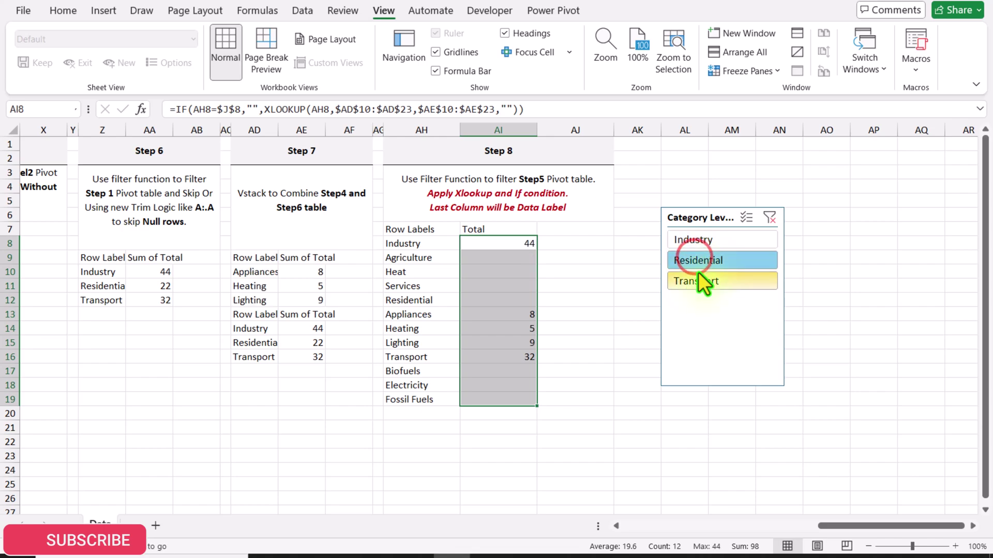
{"action": "left_click", "coordinate": [700, 279]}
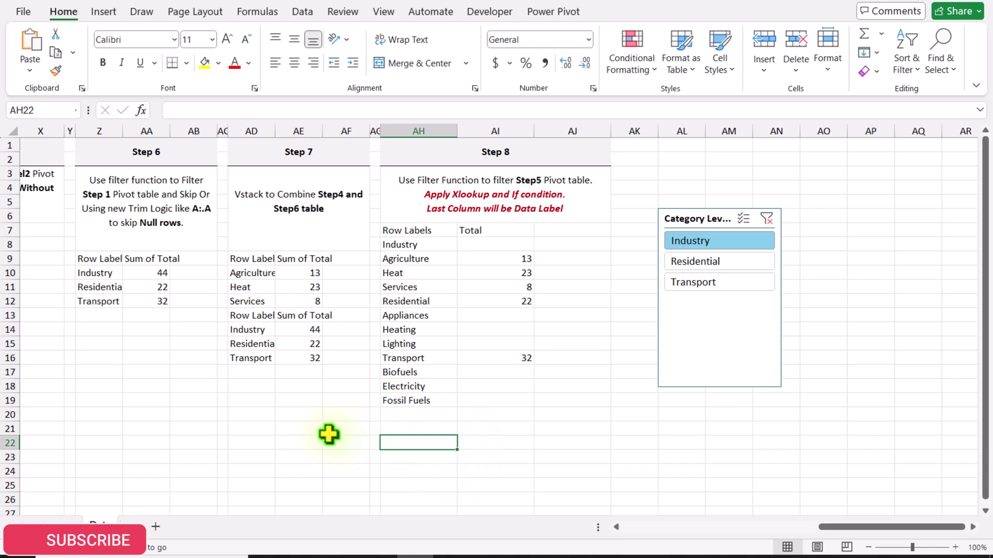
- Insert a 2-D pie chart from the Step 6 table in Z9:AA12
{"action": "left_click_drag", "start_coordinate": [86, 259], "coordinate": [137, 299]}
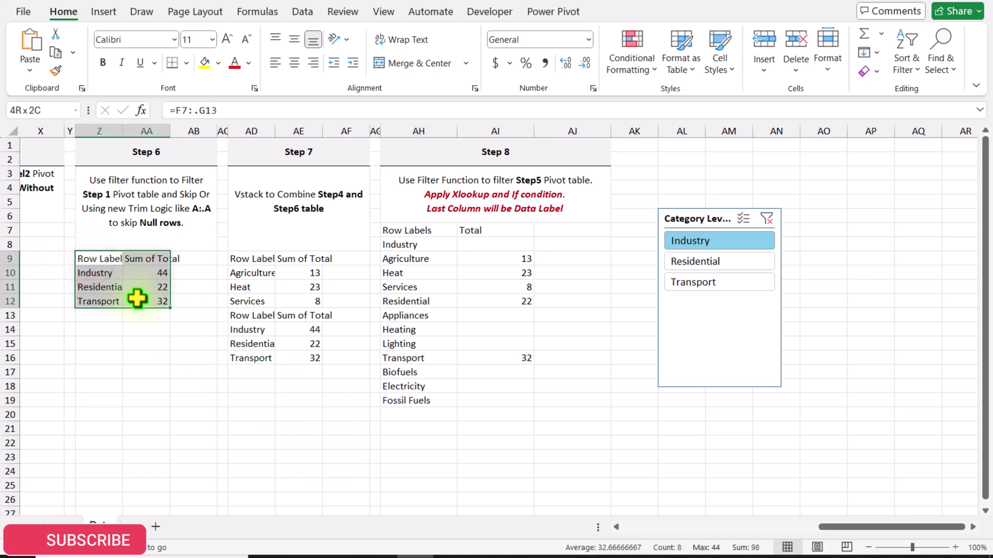
{"action": "left_click", "coordinate": [104, 11]}
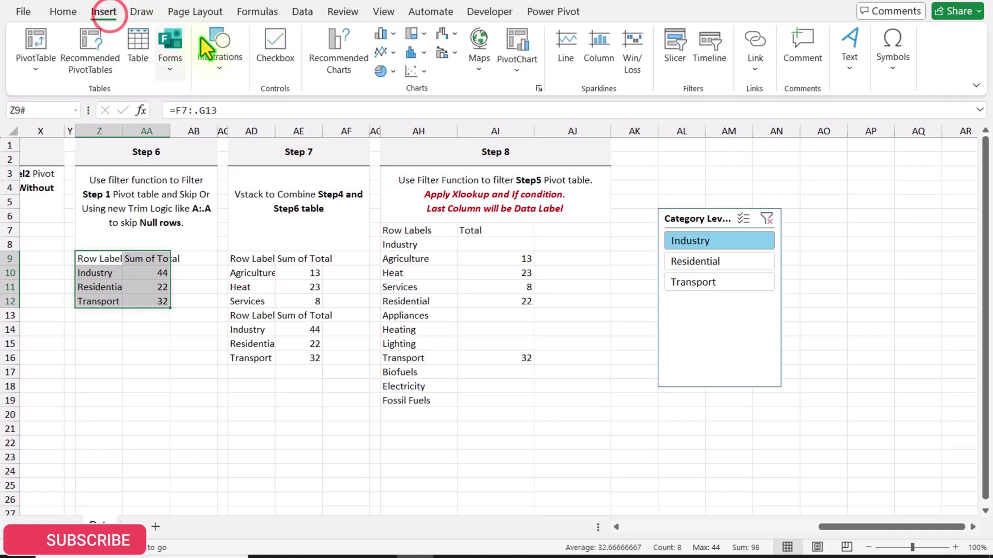
{"action": "left_click", "coordinate": [383, 70]}
{"action": "left_click", "coordinate": [395, 124]}
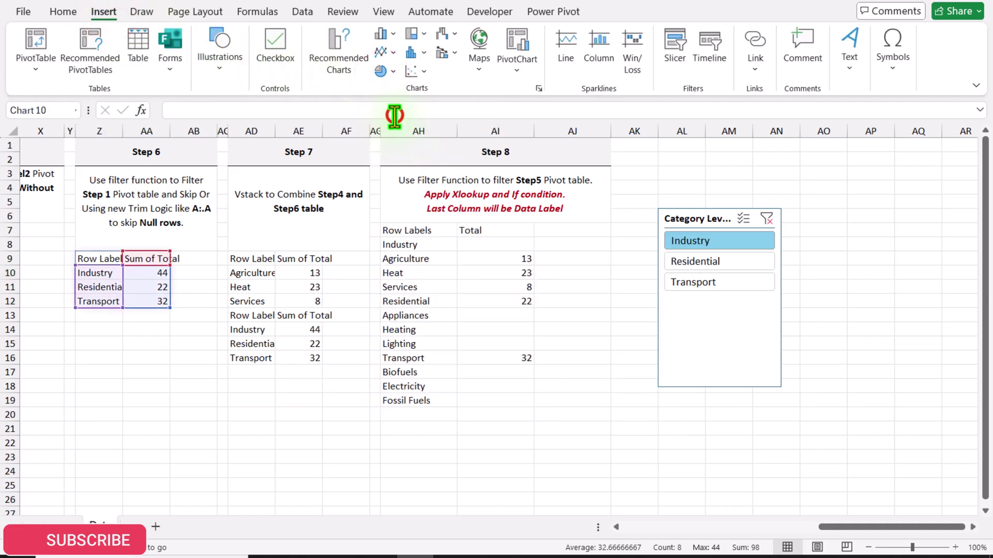
- Move the pie chart beside the slicer and enlarge it to span about columns AO to AY and rows 2 to 24
{"action": "left_click", "coordinate": [973, 527]}
{"action": "left_click_drag", "start_coordinate": [308, 432], "coordinate": [784, 372]}
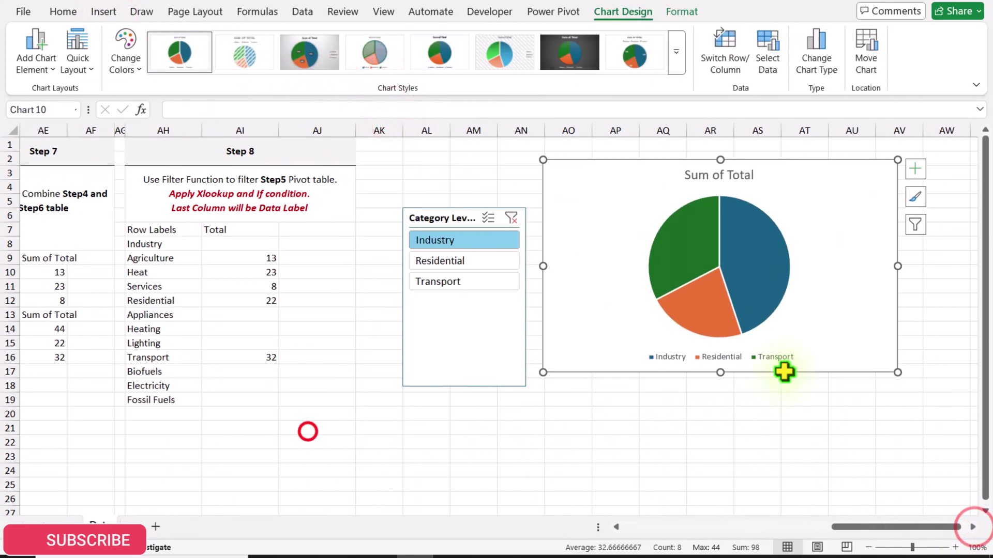
{"action": "left_click", "coordinate": [973, 527]}
{"action": "left_click_drag", "start_coordinate": [716, 372], "coordinate": [879, 472]}
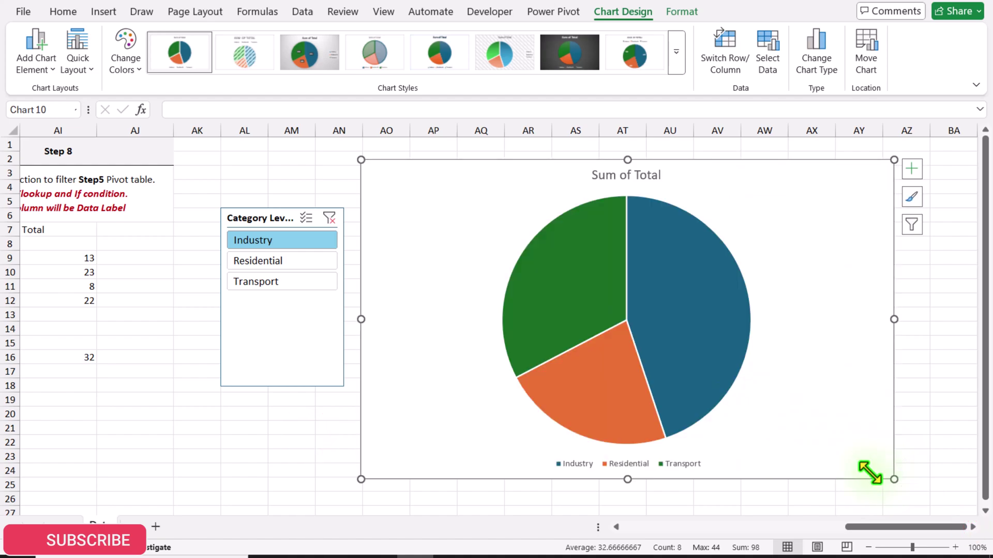
- Rename the pie chart's Sum of Total series to Level1 in its data source
{"action": "left_click", "coordinate": [773, 64]}
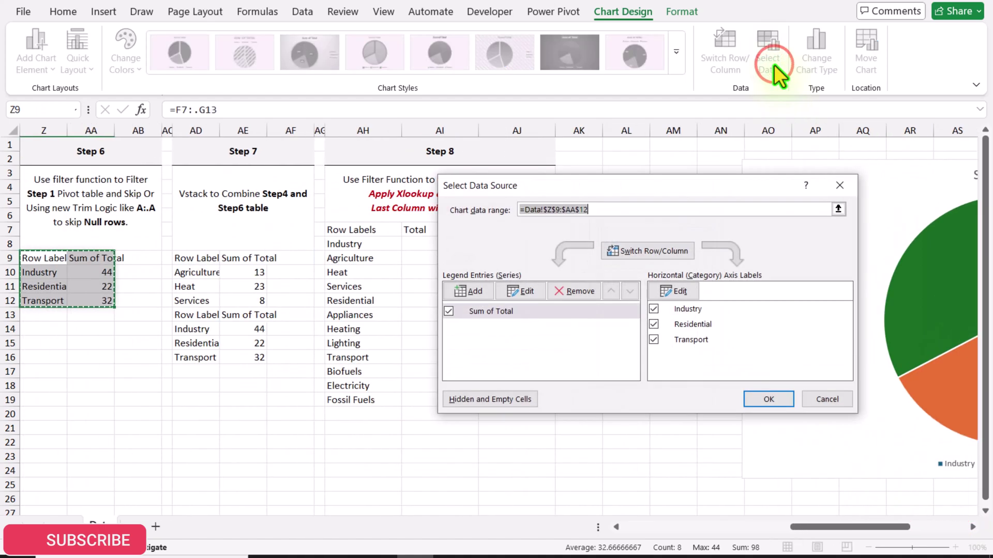
{"action": "left_click", "coordinate": [498, 312]}
{"action": "left_click", "coordinate": [526, 292]}
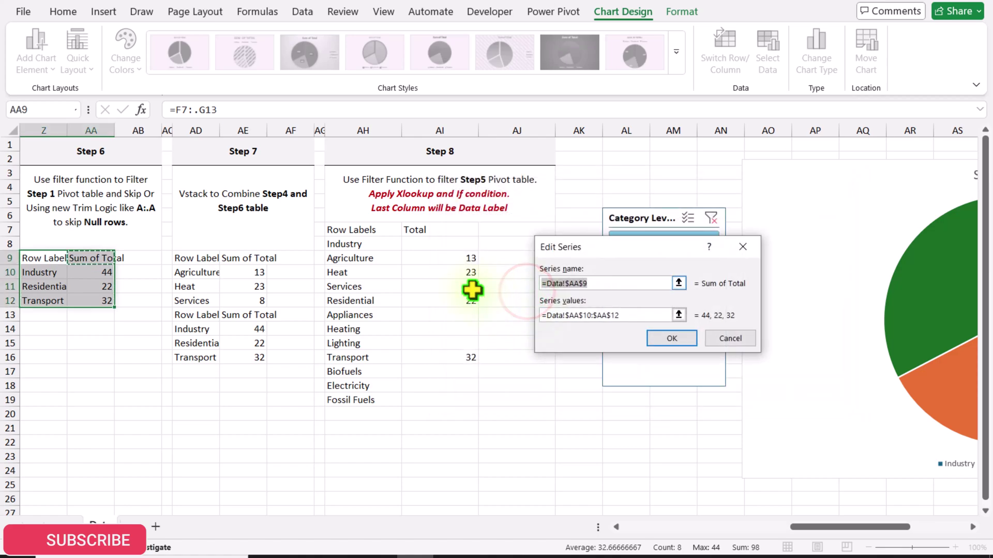
{"action": "type", "text": "L"}
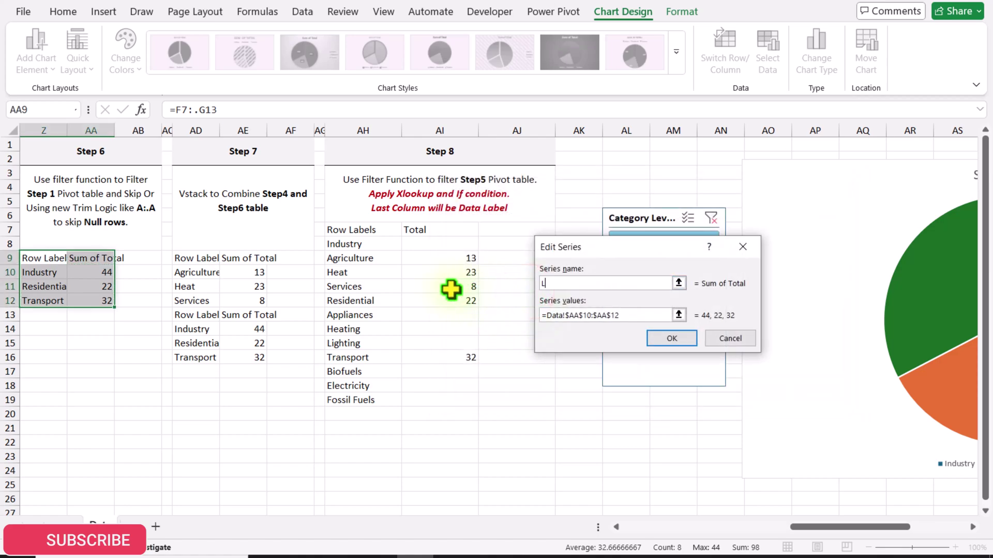
{"action": "type", "text": "evel1"}
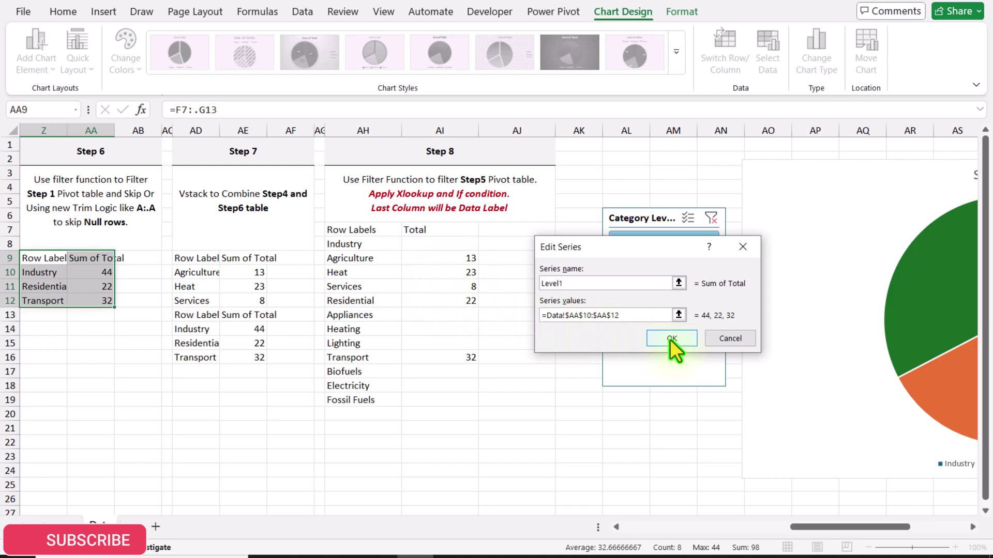
{"action": "left_click", "coordinate": [670, 339]}
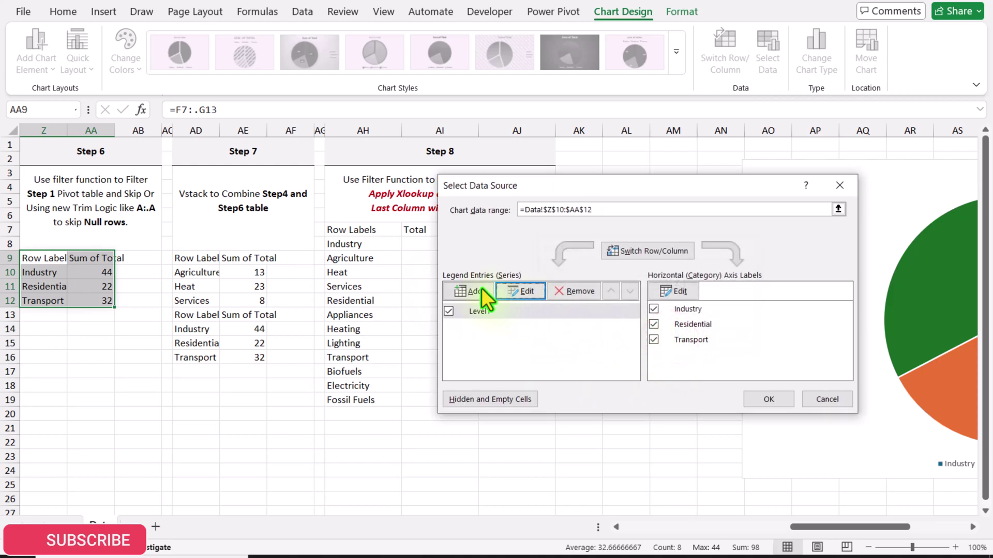
- Add a second chart series named Level2 with the values =Data!$AI$8:$AI$19
{"action": "left_click", "coordinate": [482, 288]}
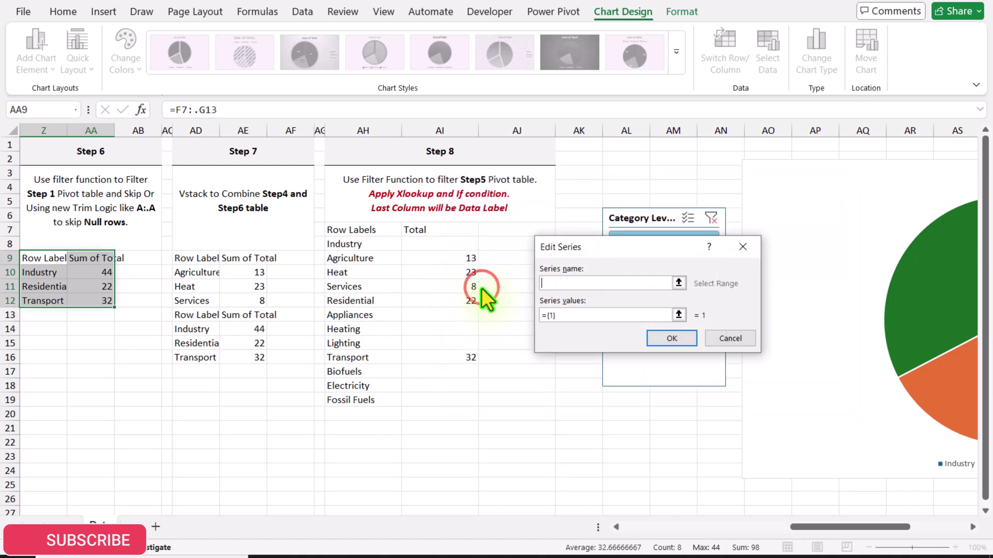
{"action": "type", "text": "Level2"}
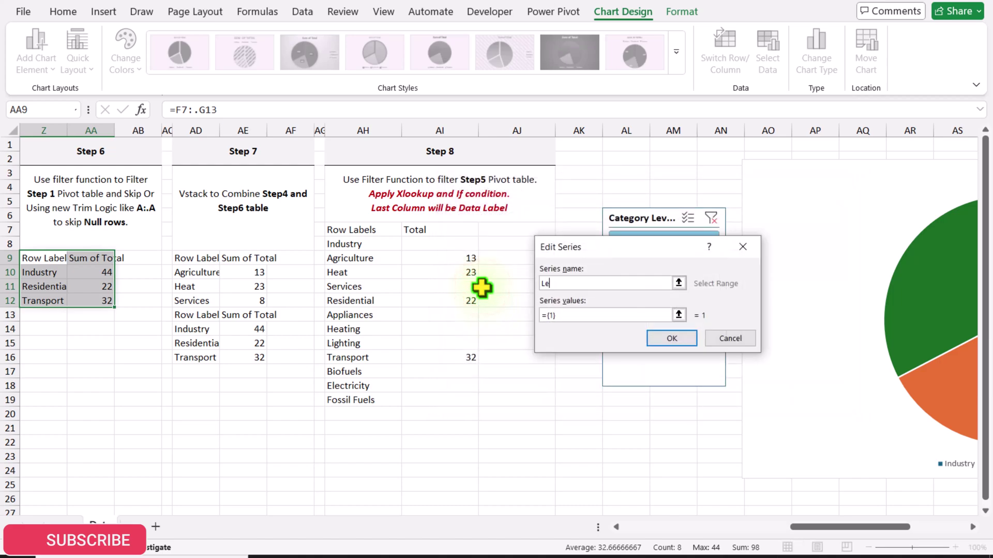
{"action": "left_click", "coordinate": [565, 316]}
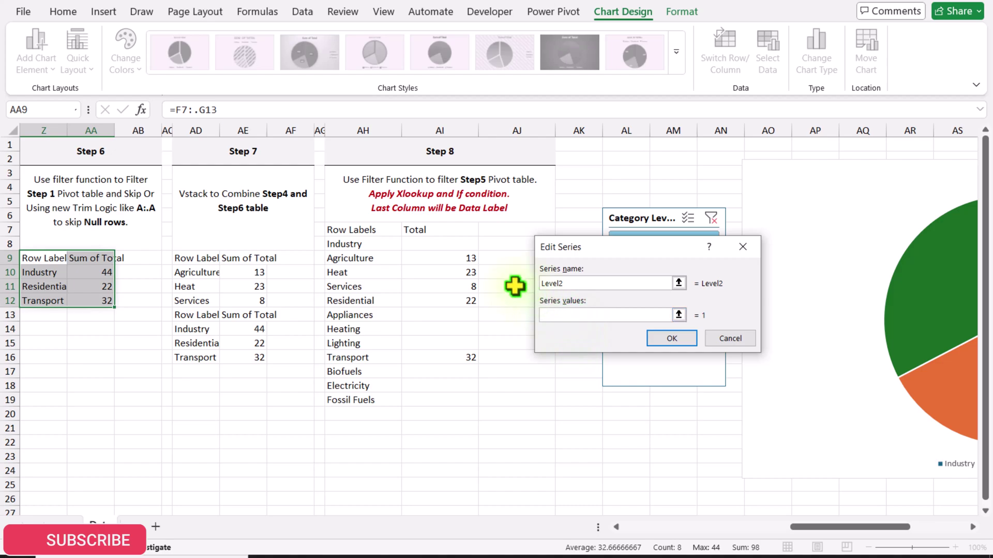
{"action": "left_click_drag", "start_coordinate": [449, 245], "coordinate": [435, 401]}
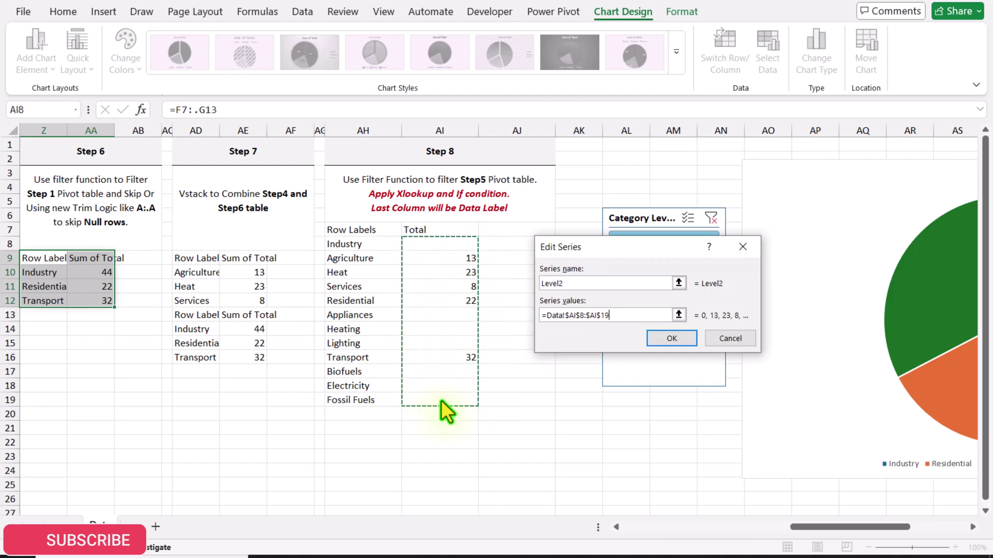
{"action": "left_click", "coordinate": [677, 339]}
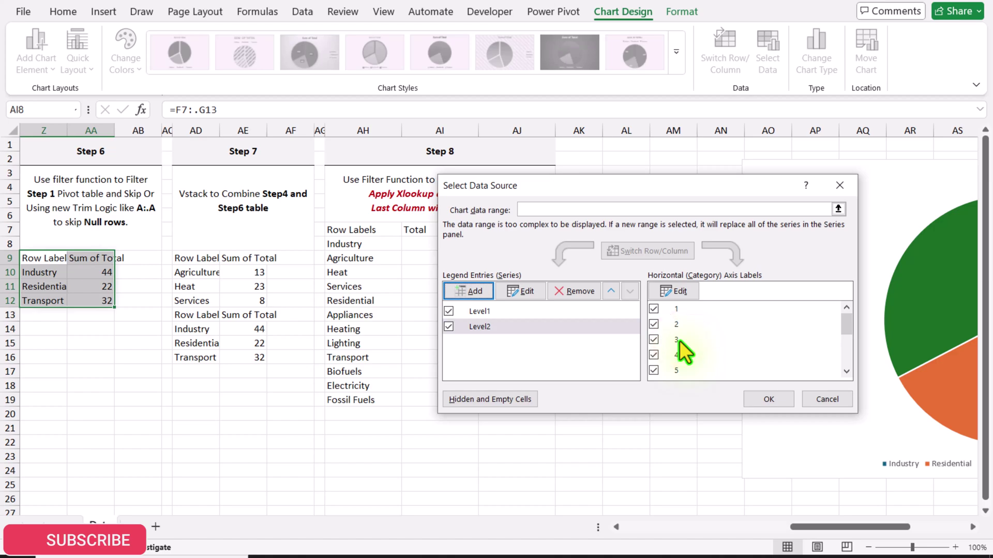
- Set the category axis labels of the Level2 series to =Data!$AH$8:$AH$19
{"action": "left_click", "coordinate": [675, 292]}
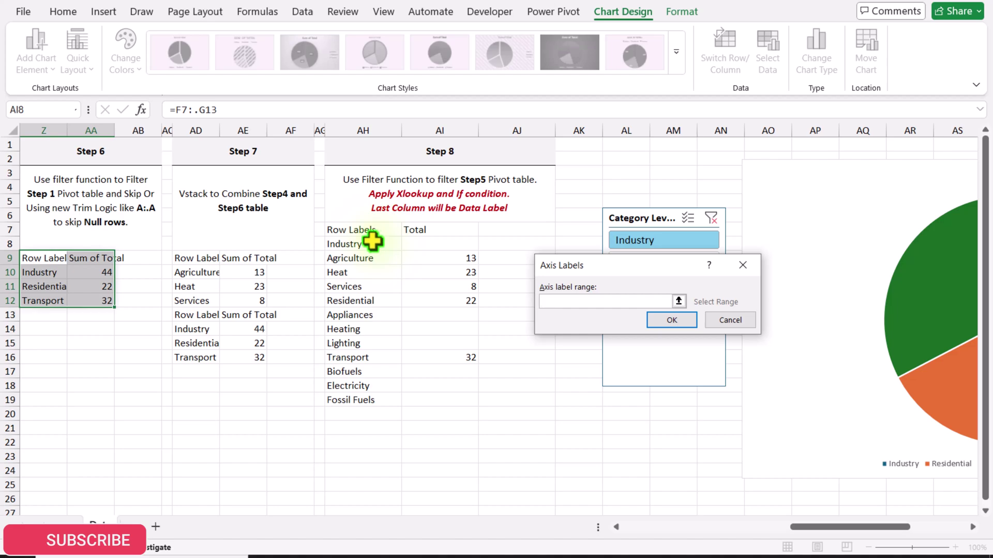
{"action": "left_click_drag", "start_coordinate": [372, 241], "coordinate": [364, 401]}
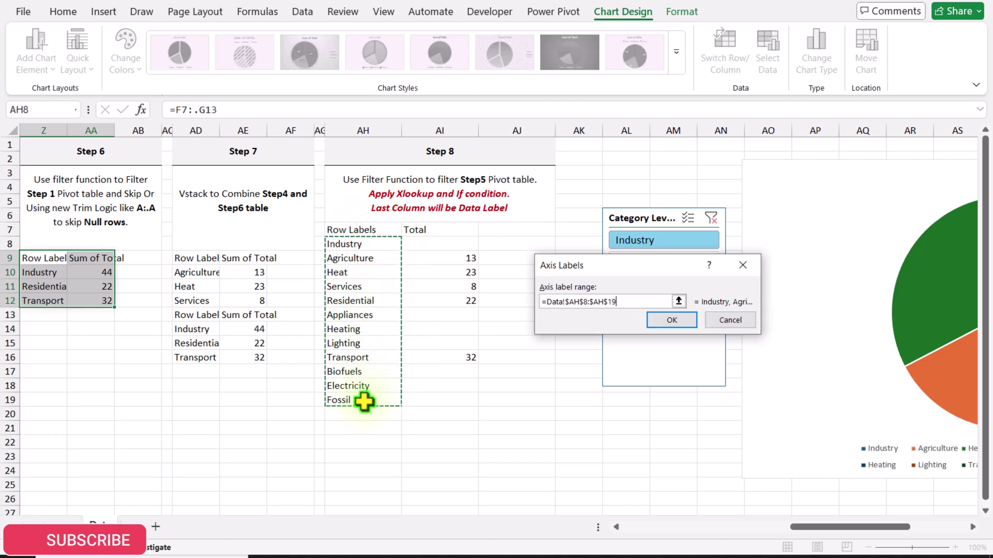
{"action": "left_click", "coordinate": [682, 320]}
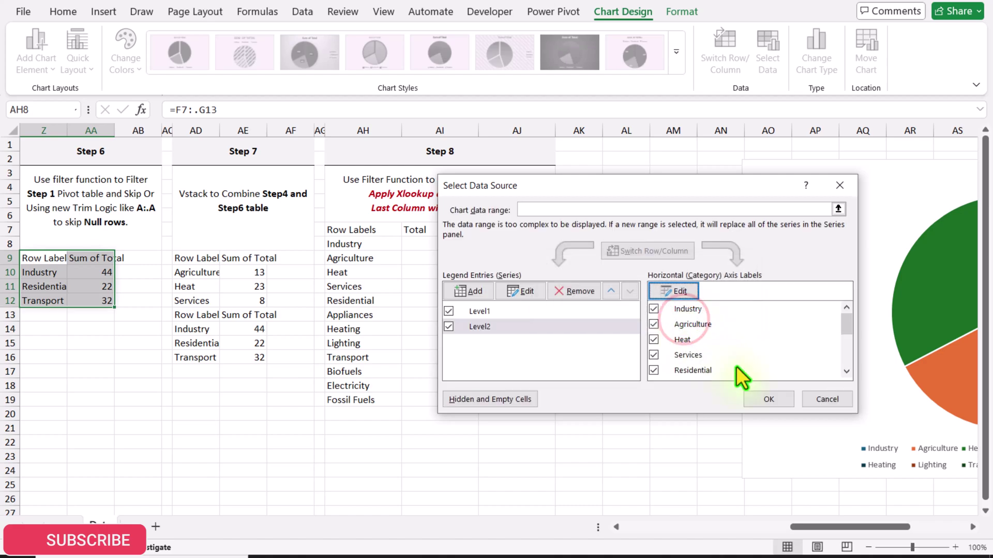
- Apply the data source changes and convert the chart to a custom combo with the Level1 series as Pie
{"action": "left_click", "coordinate": [769, 398]}
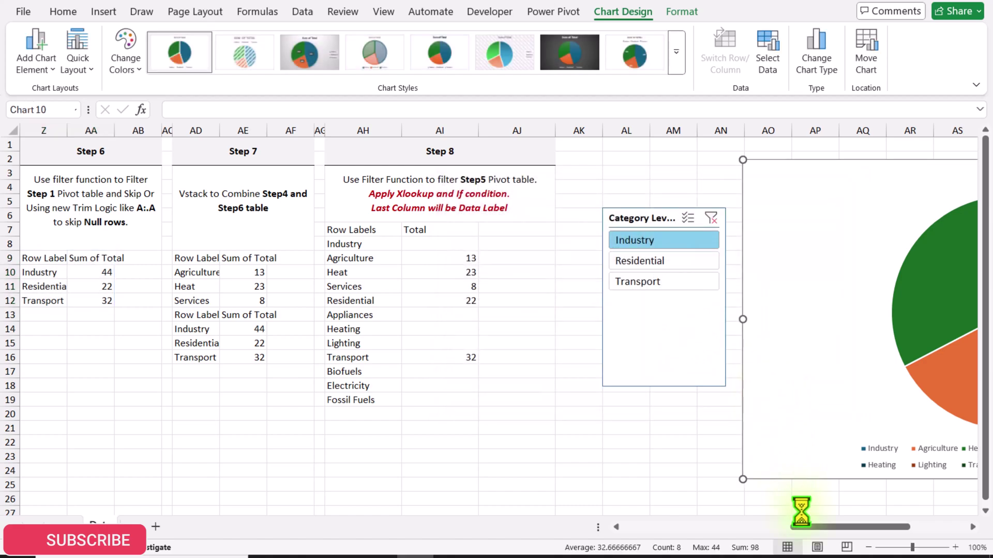
{"action": "left_click_drag", "start_coordinate": [805, 526], "coordinate": [855, 529]}
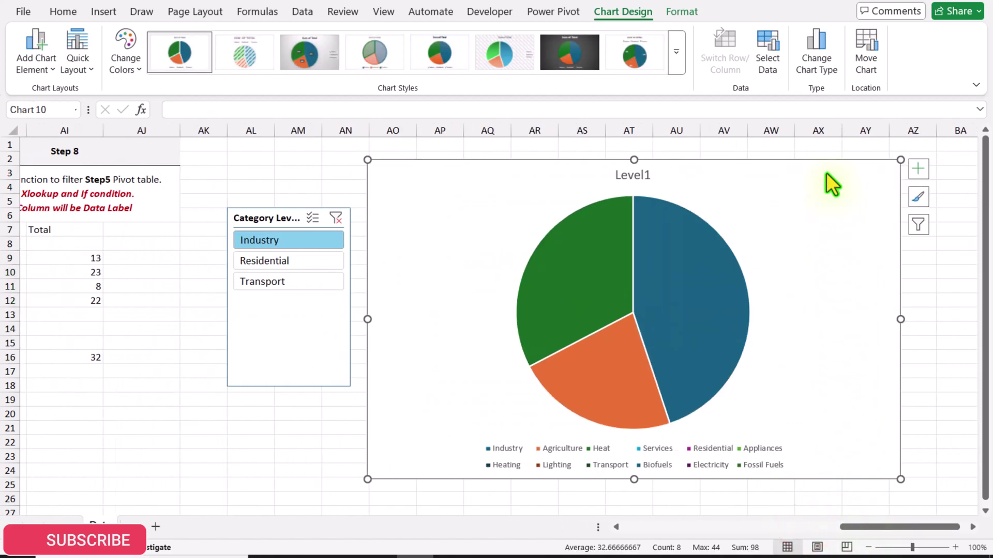
{"action": "left_click", "coordinate": [820, 73]}
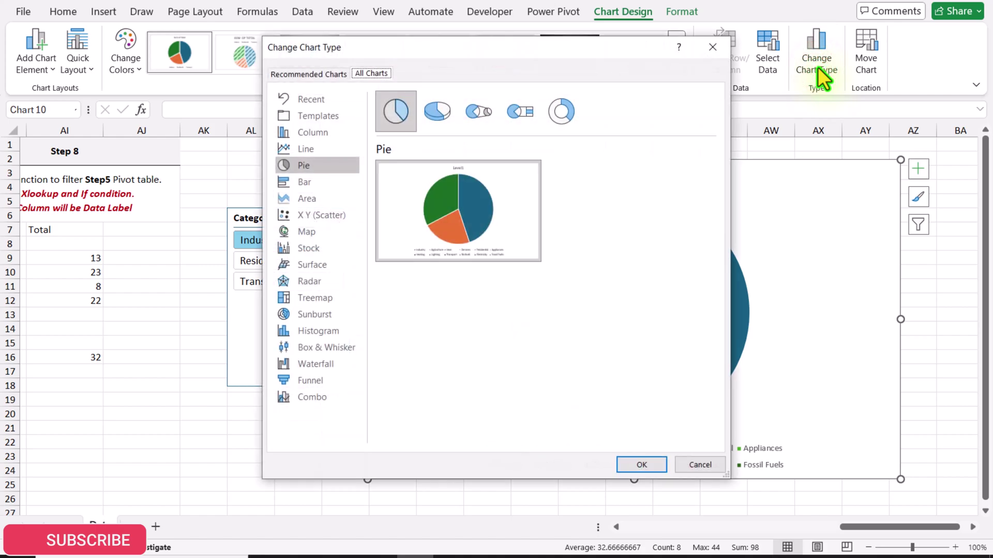
{"action": "left_click", "coordinate": [334, 392]}
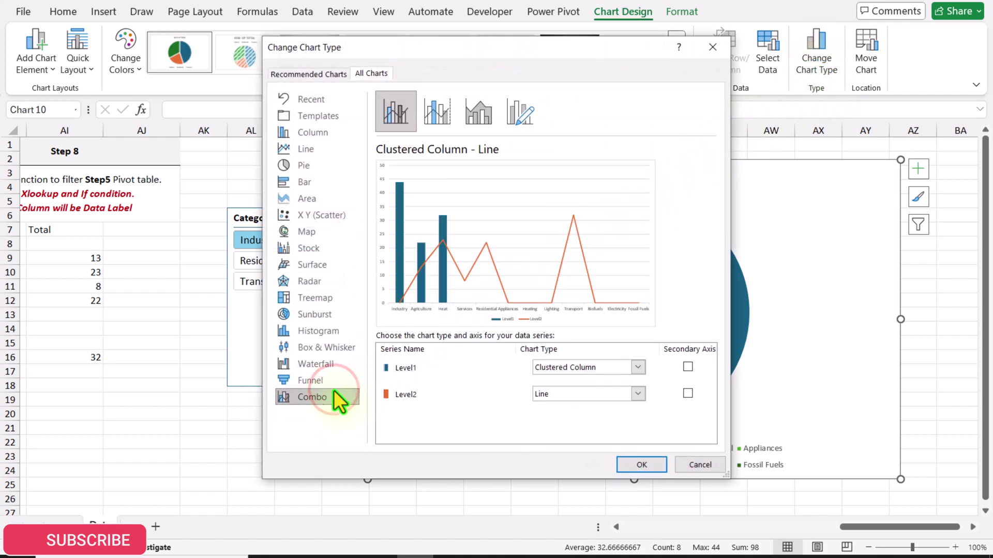
{"action": "left_click", "coordinate": [641, 367]}
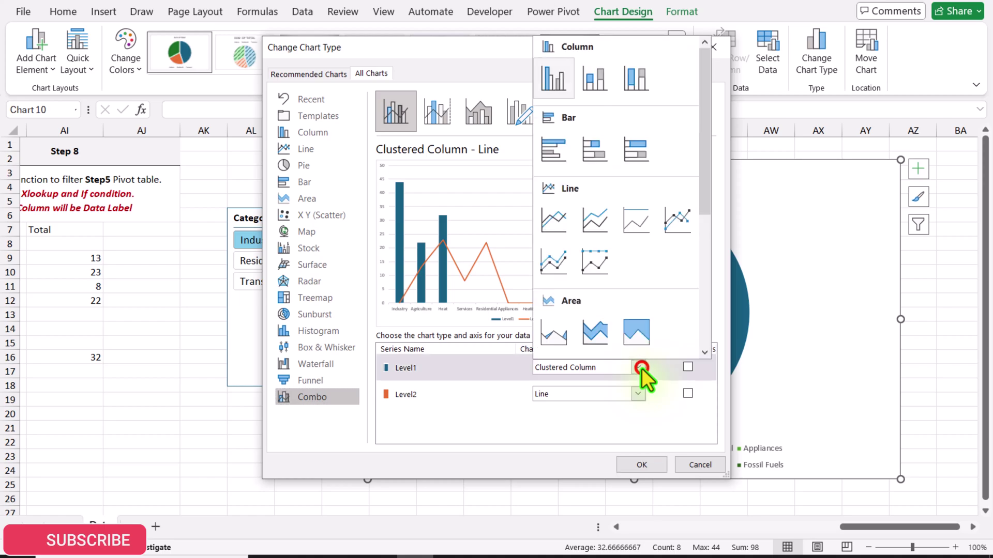
{"action": "scroll", "coordinate": [583, 200], "scroll_direction": "down", "scroll_amount": 5}
{"action": "left_click", "coordinate": [560, 152]}
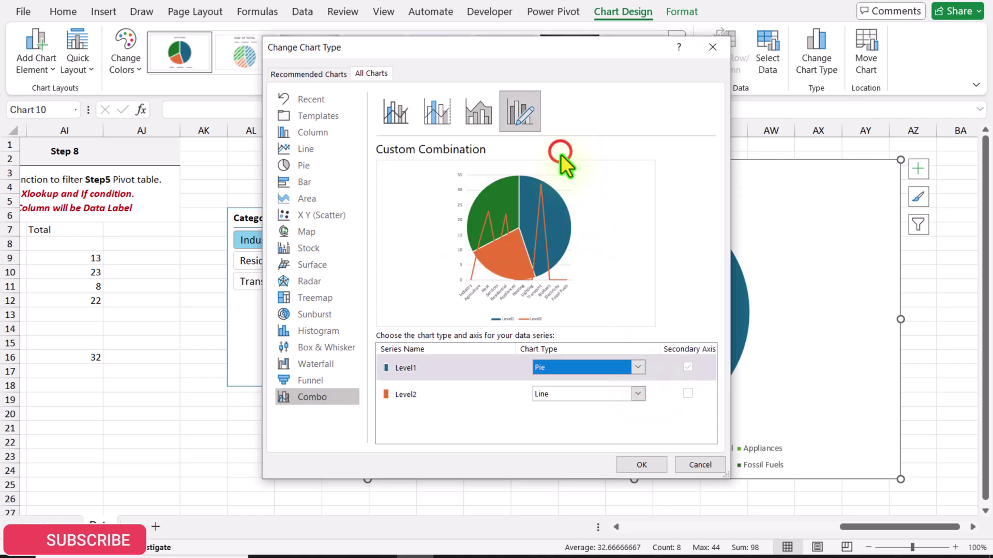
- Set the Level2 series to Doughnut and plot it on the secondary axis instead of Level1
{"action": "left_click", "coordinate": [640, 395]}
{"action": "scroll", "coordinate": [647, 310], "scroll_direction": "down", "scroll_amount": 5}
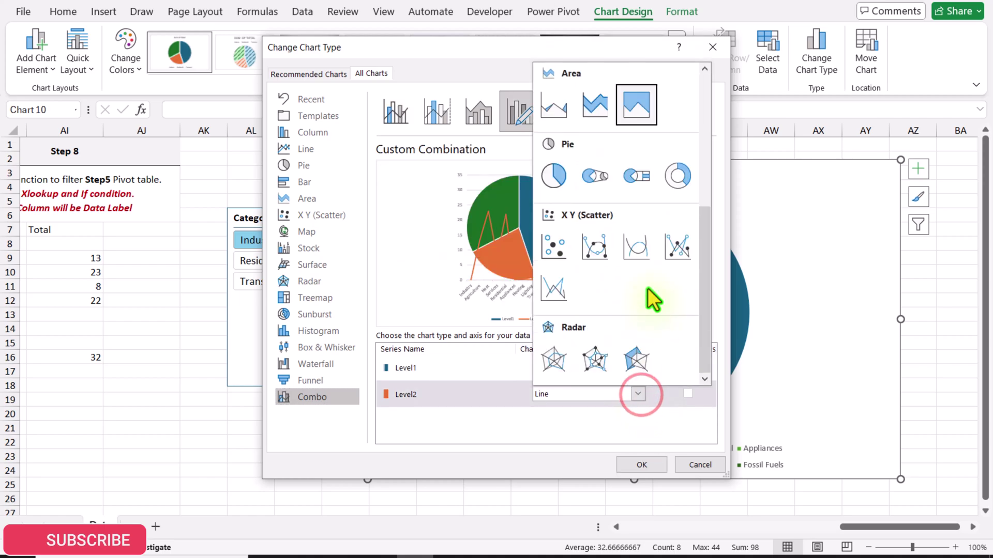
{"action": "left_click", "coordinate": [677, 182]}
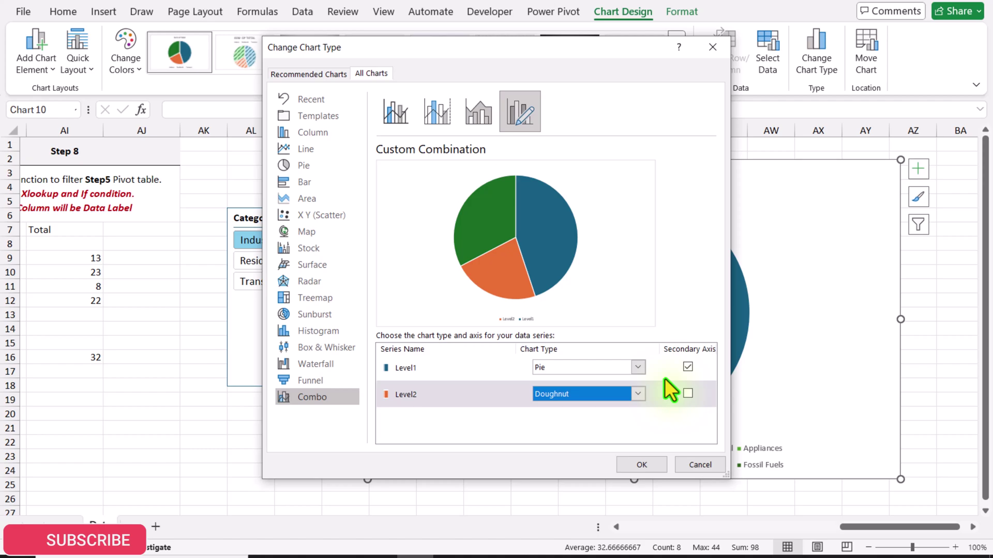
{"action": "left_click", "coordinate": [687, 367]}
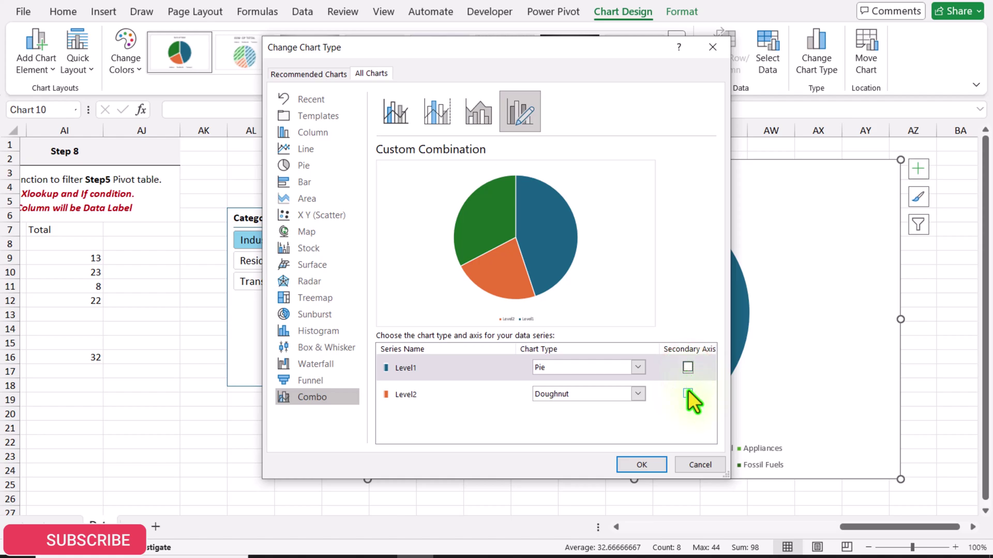
{"action": "left_click", "coordinate": [688, 394]}
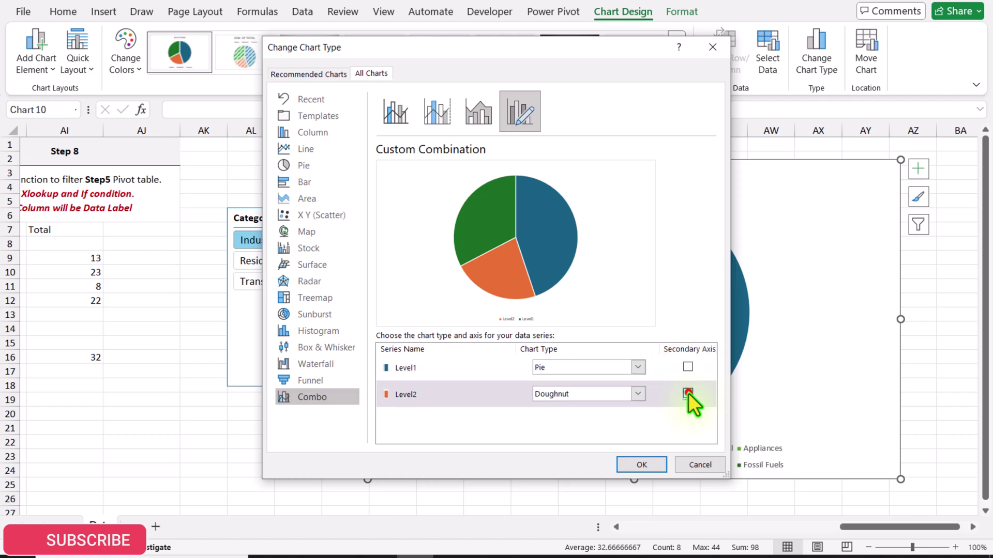
{"action": "left_click", "coordinate": [642, 463]}
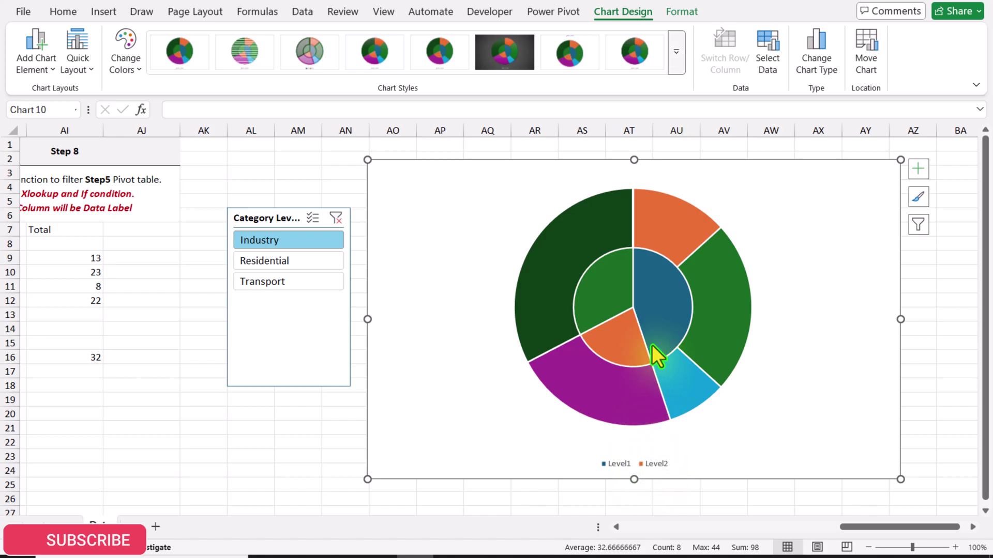
- Set the doughnut hole size of the Level2 series to 70%
{"action": "left_click", "coordinate": [681, 10]}
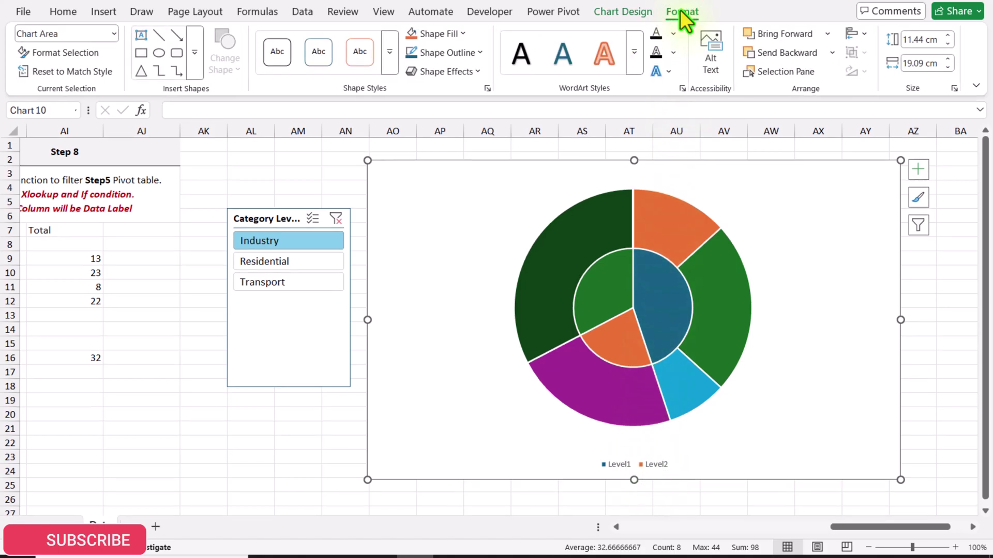
{"action": "left_click", "coordinate": [114, 33]}
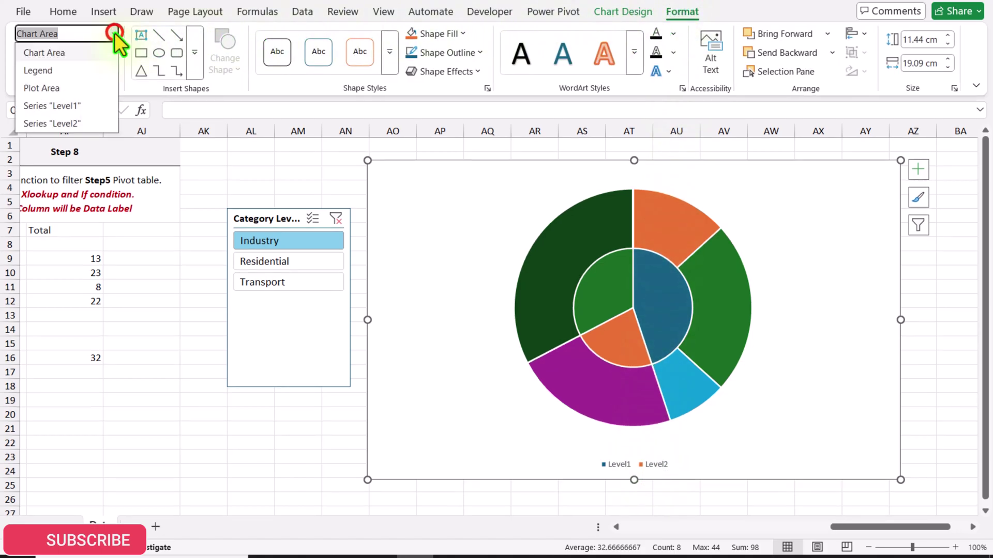
{"action": "left_click", "coordinate": [88, 122]}
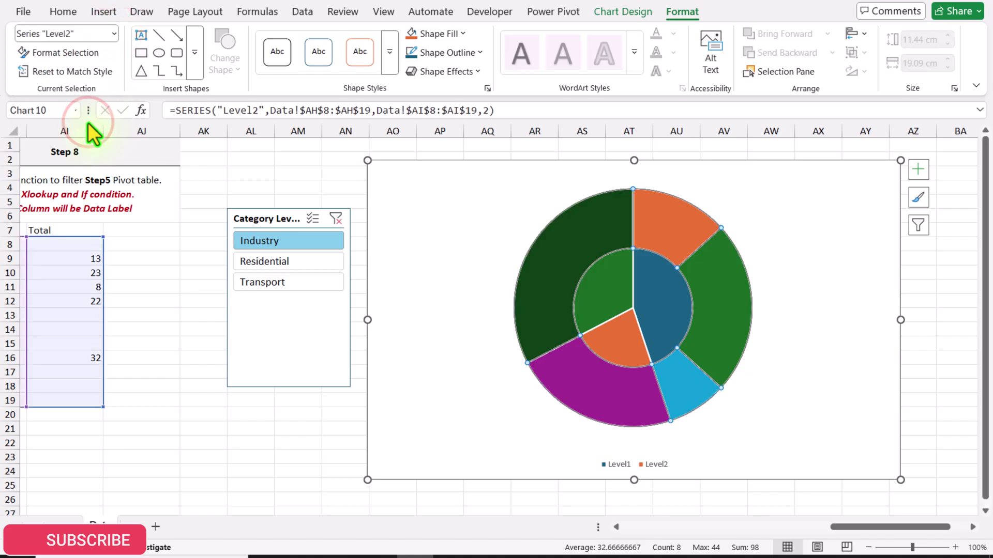
{"action": "right_click", "coordinate": [533, 287]}
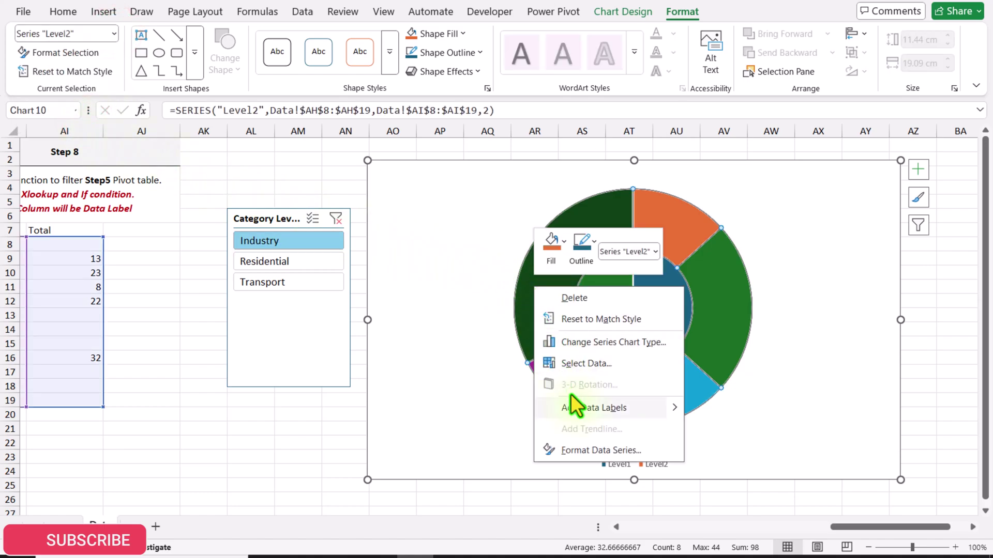
{"action": "left_click", "coordinate": [590, 449]}
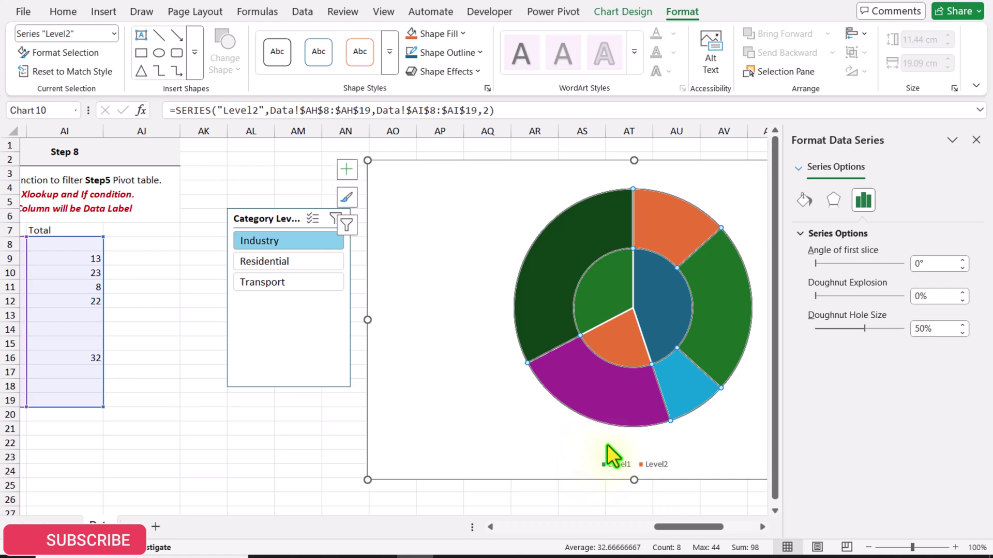
{"action": "double_click", "coordinate": [947, 329]}
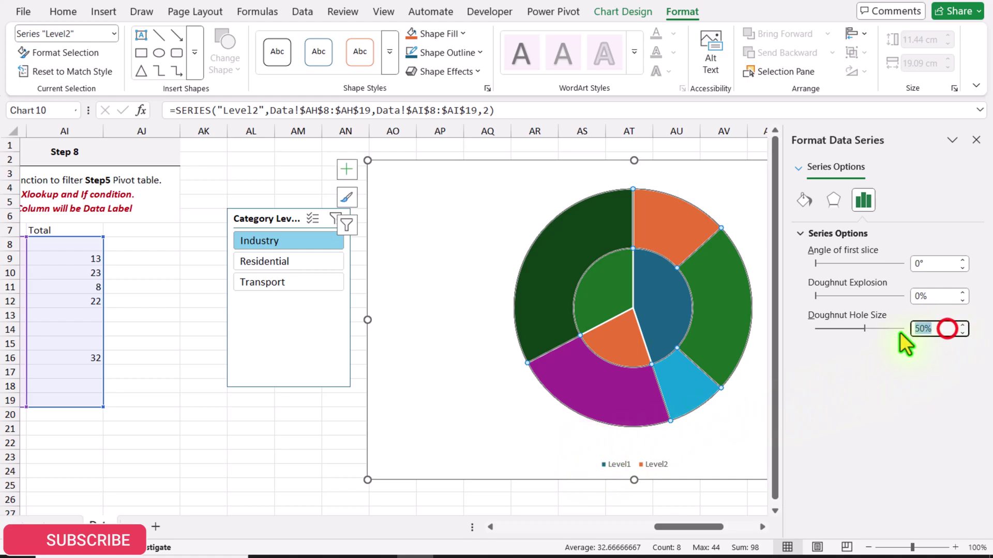
{"action": "type", "text": "70"}
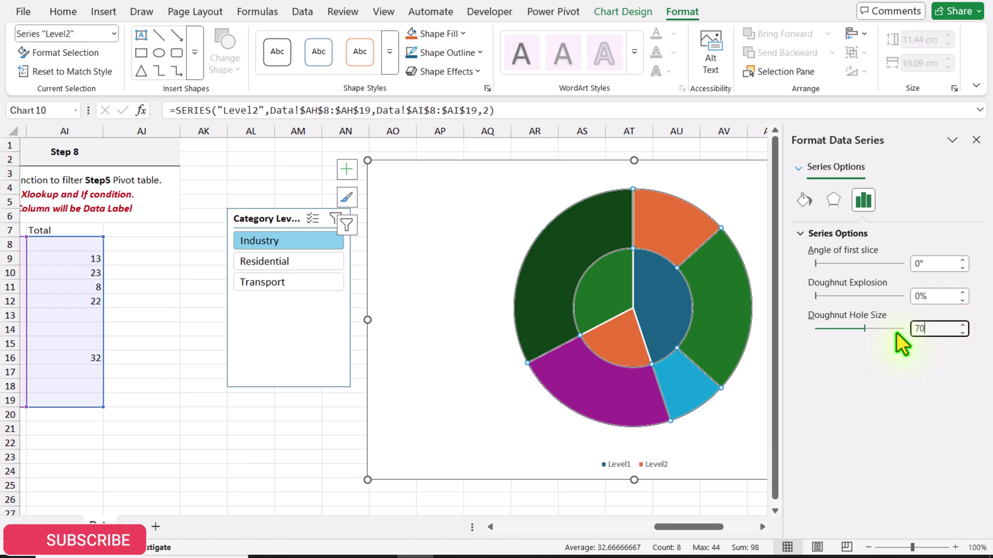
{"action": "key", "text": "Return"}
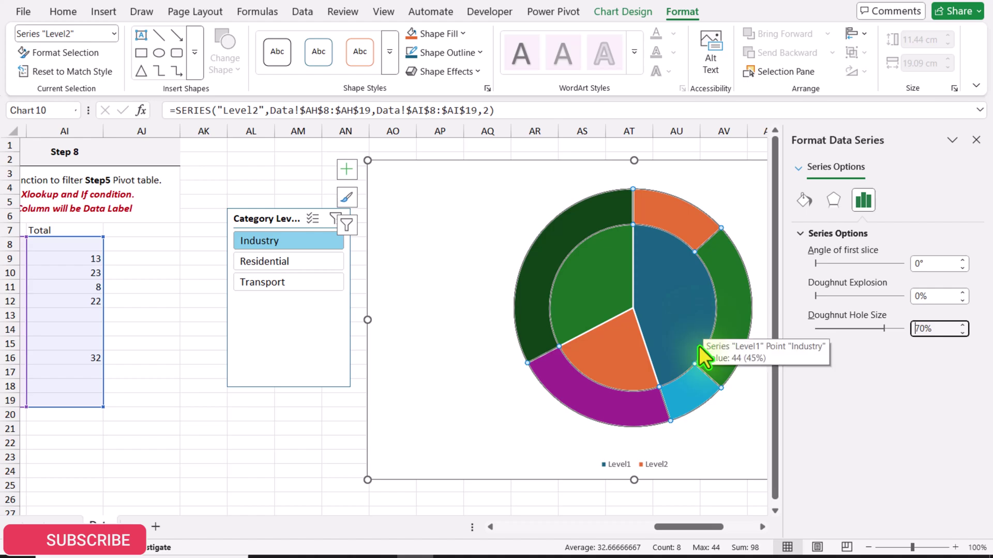
- Fill the Transport and Residential slices of the Level2 outer ring with white
{"action": "left_click", "coordinate": [570, 234]}
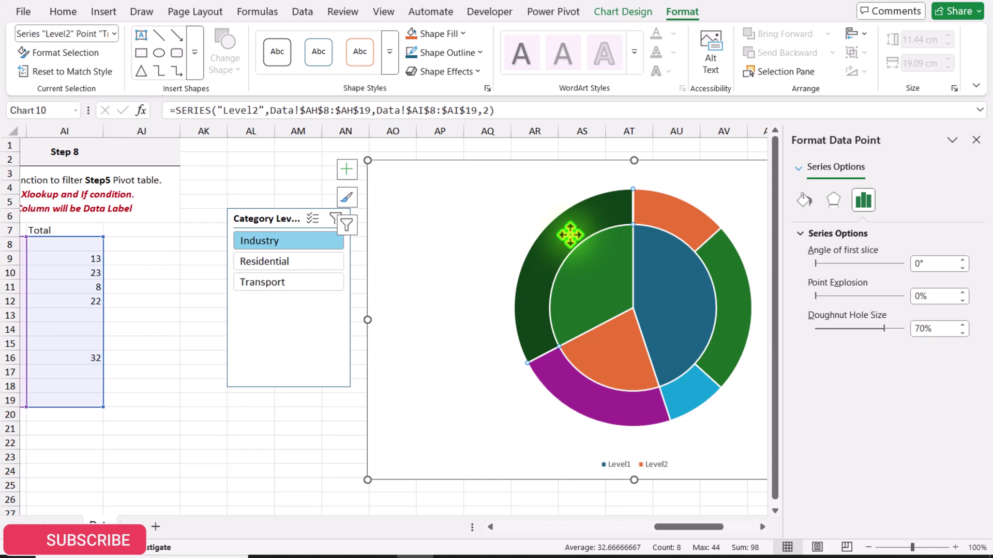
{"action": "left_click", "coordinate": [460, 32]}
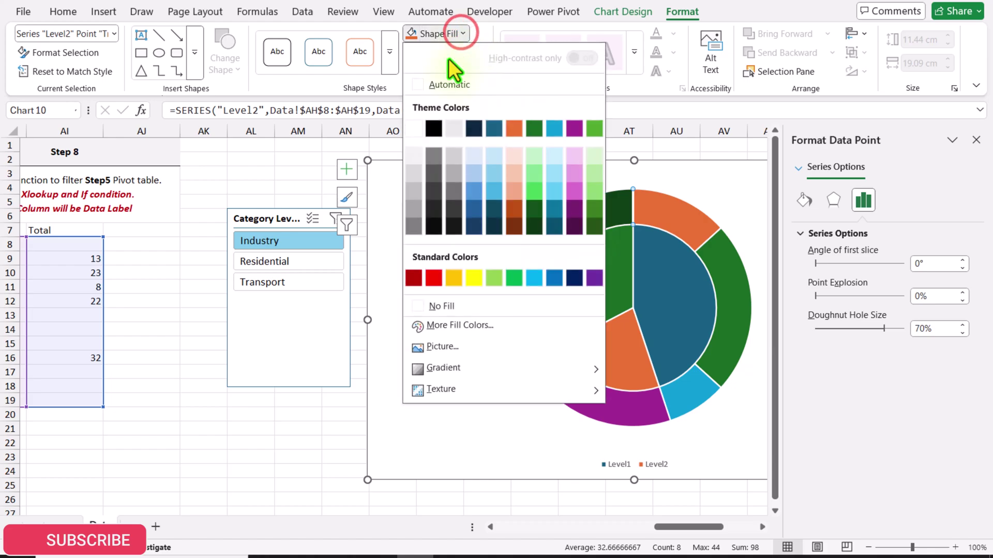
{"action": "left_click", "coordinate": [417, 126]}
{"action": "mouse_move", "coordinate": [561, 371]}
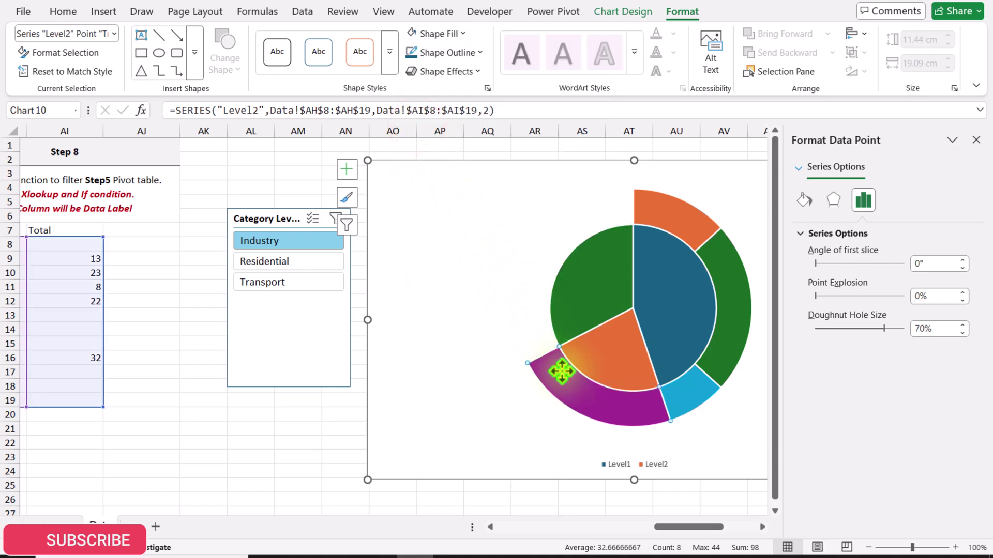
{"action": "left_click", "coordinate": [561, 371]}
{"action": "left_click", "coordinate": [424, 34]}
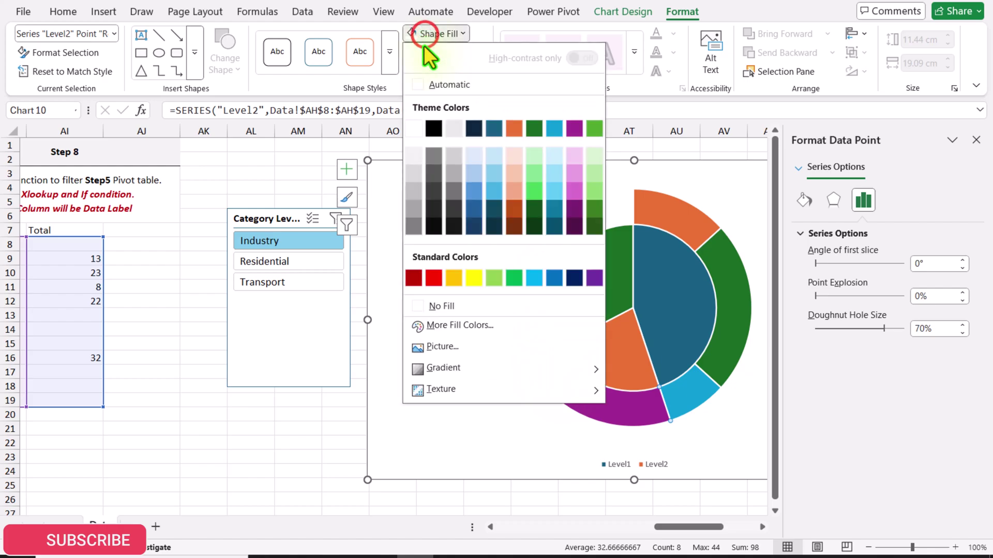
{"action": "left_click", "coordinate": [417, 135]}
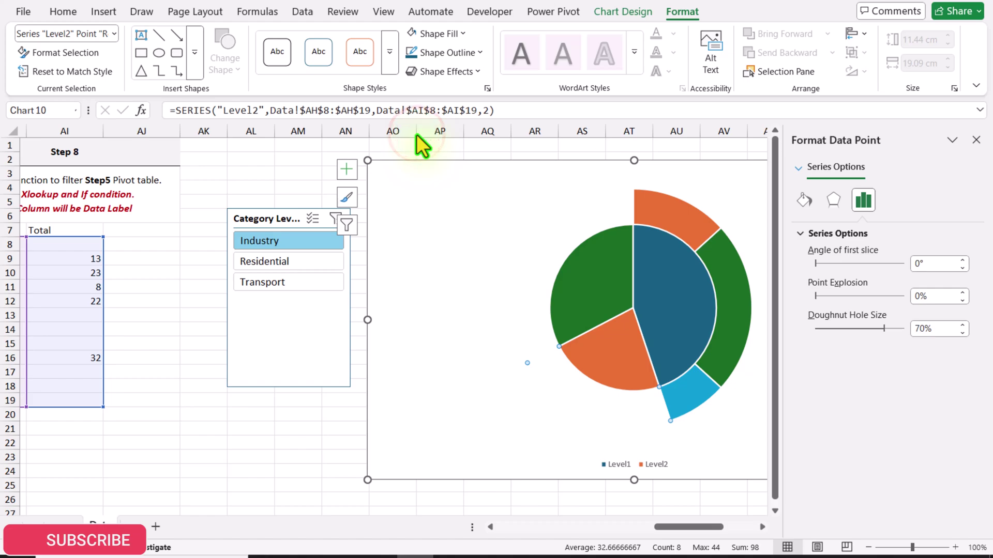
- Filter the slicer to Residential and fill the Industry slice of the Level2 outer ring with white
{"action": "left_click", "coordinate": [309, 254]}
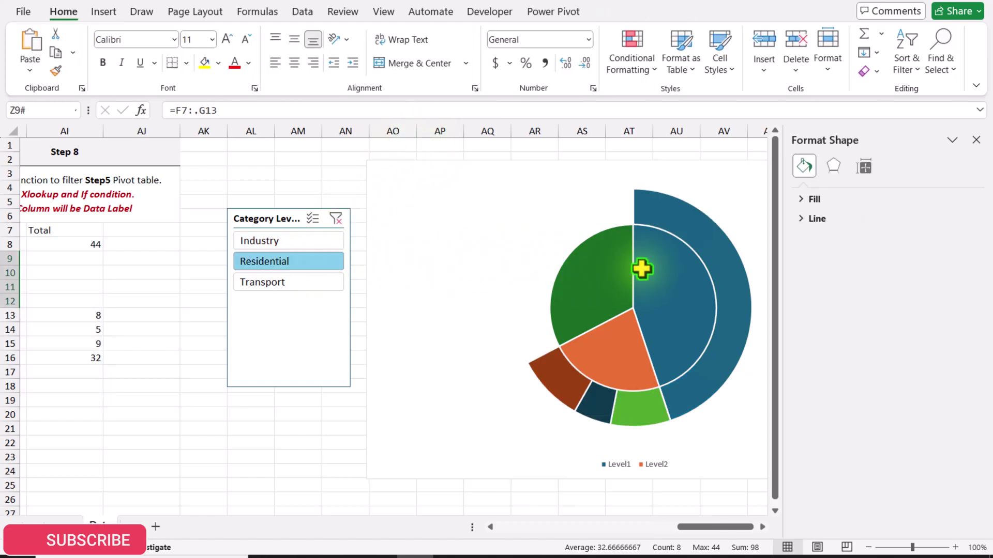
{"action": "mouse_move", "coordinate": [696, 271]}
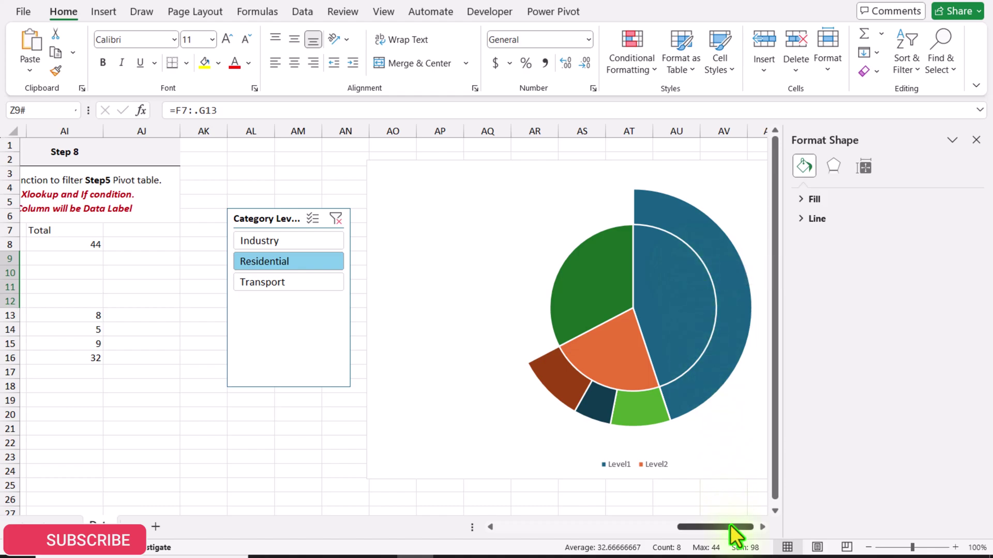
{"action": "left_click_drag", "start_coordinate": [731, 527], "coordinate": [717, 527]}
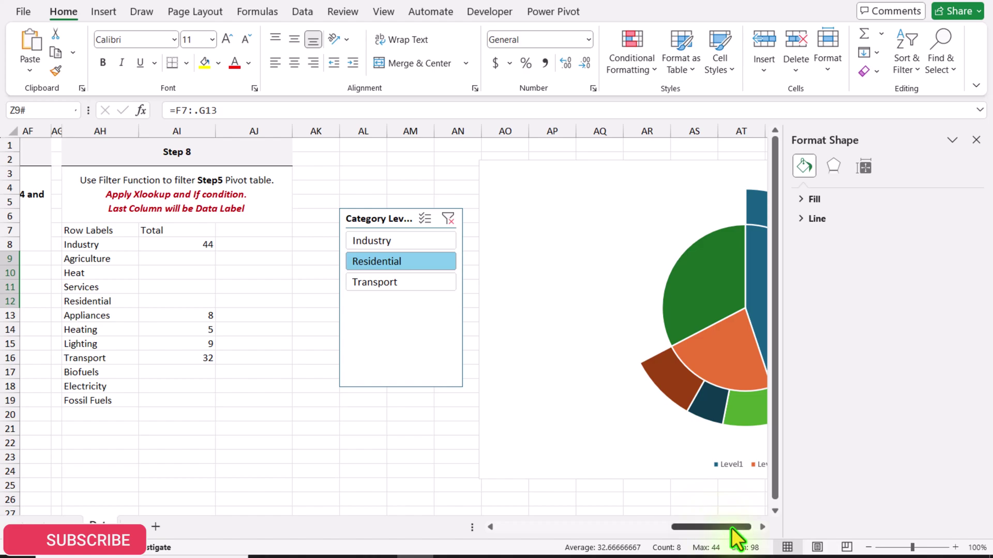
{"action": "left_click_drag", "start_coordinate": [732, 528], "coordinate": [739, 527]}
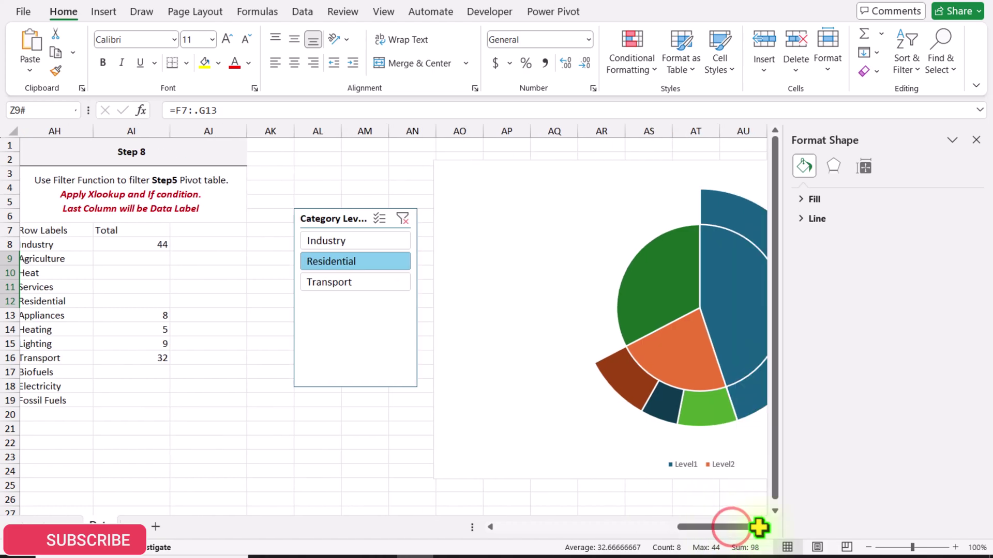
{"action": "double_click", "coordinate": [732, 212]}
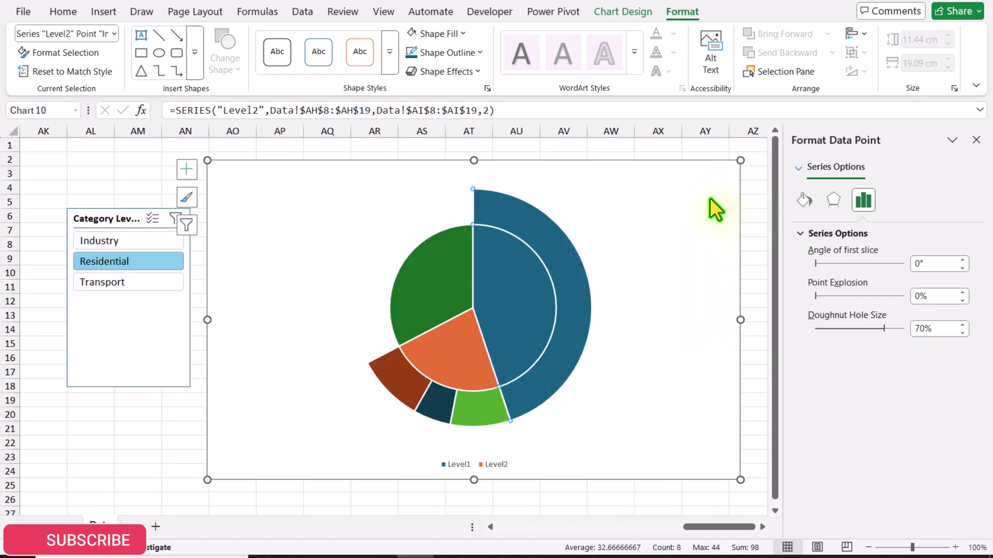
{"action": "left_click", "coordinate": [452, 40]}
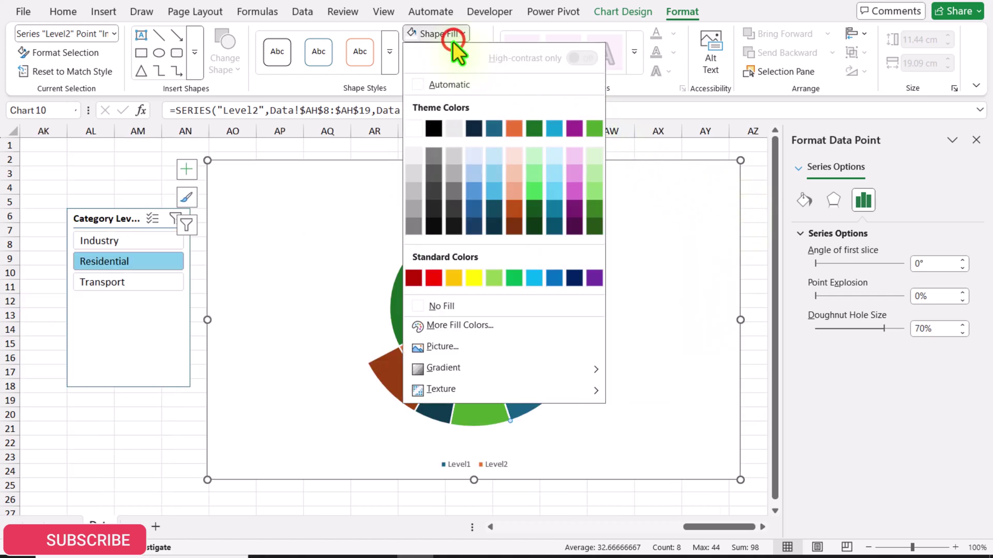
{"action": "left_click", "coordinate": [419, 133]}
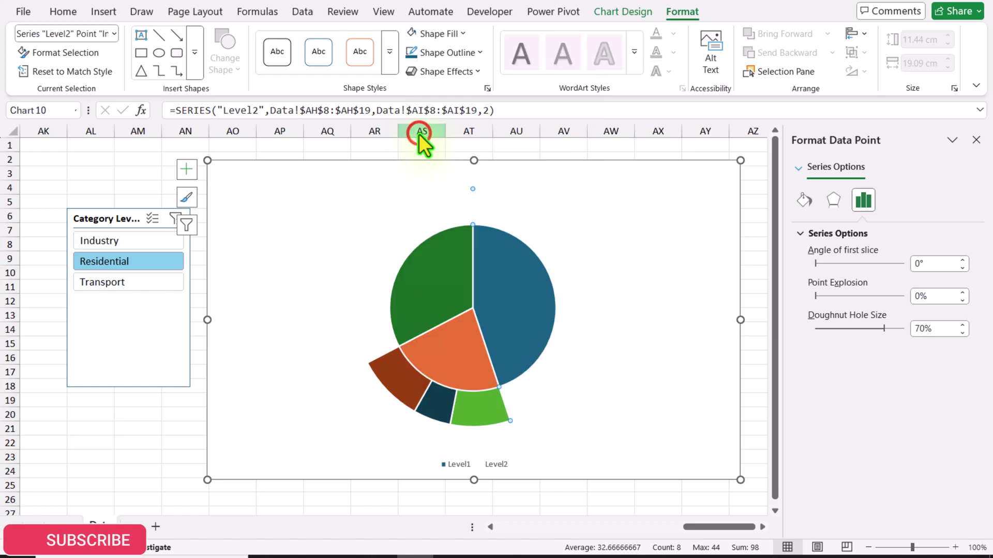
- Test the chart by filtering the slicer to Transport, Residential and Industry in turn, and check the helper tables
{"action": "left_click", "coordinate": [160, 287]}
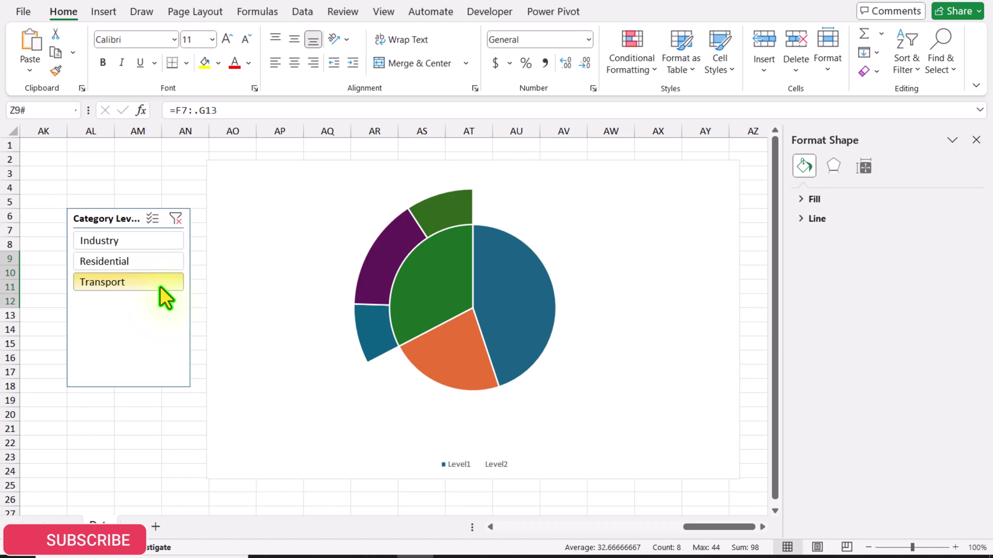
{"action": "left_click", "coordinate": [161, 259]}
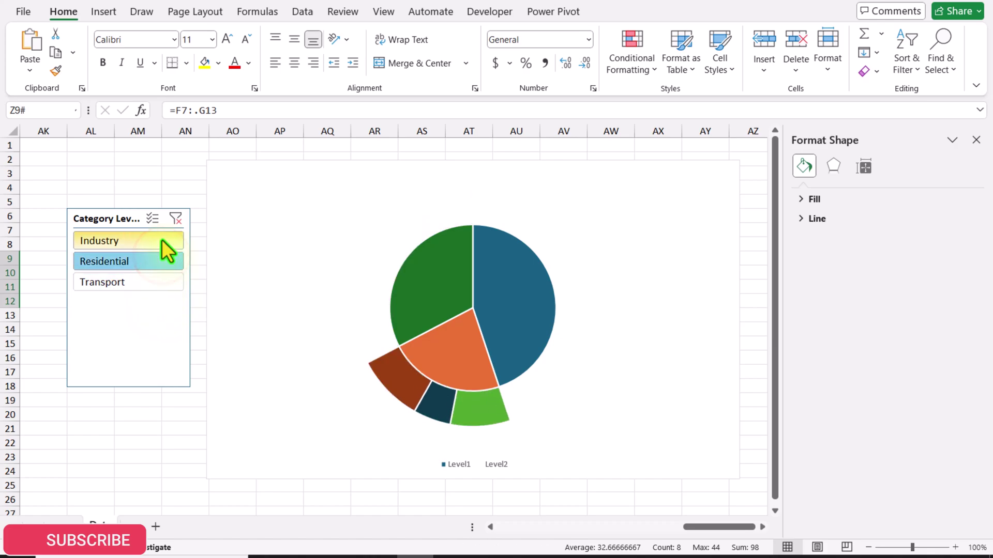
{"action": "left_click", "coordinate": [161, 240]}
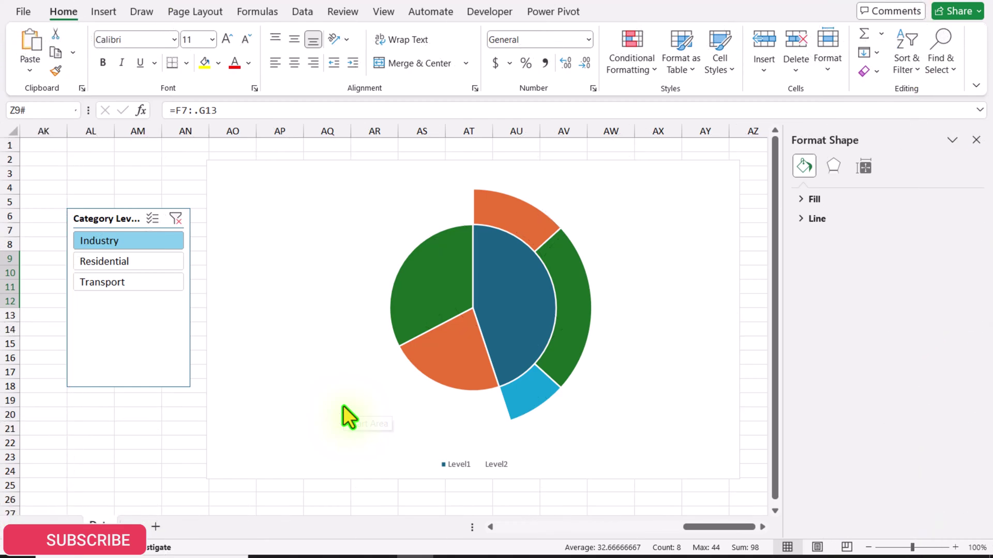
{"action": "left_click_drag", "start_coordinate": [690, 526], "coordinate": [587, 531]}
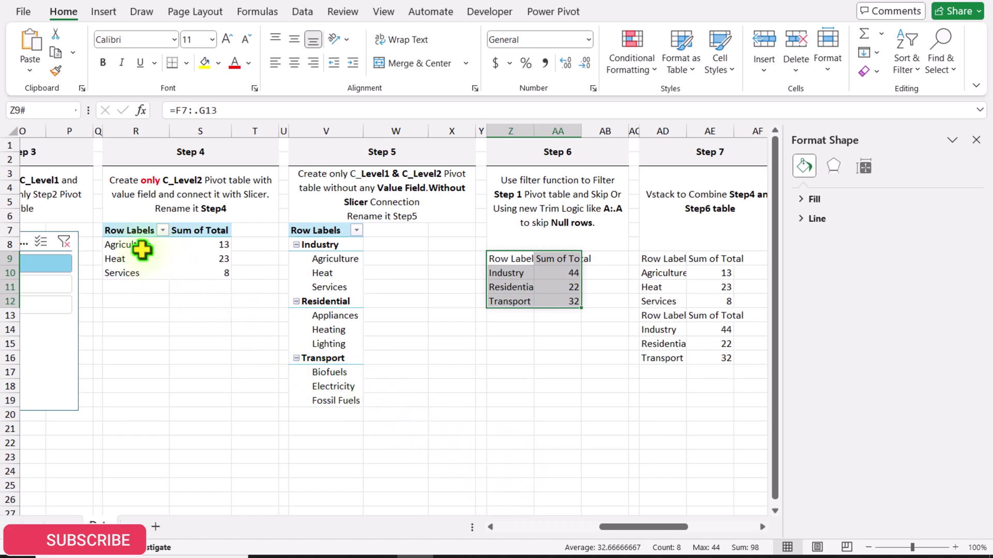
- Filter the slicer to Transport and then to Residential, checking the sources listed in the Step 4 PivotTable
{"action": "left_click_drag", "start_coordinate": [625, 528], "coordinate": [610, 527]}
{"action": "left_click", "coordinate": [157, 309]}
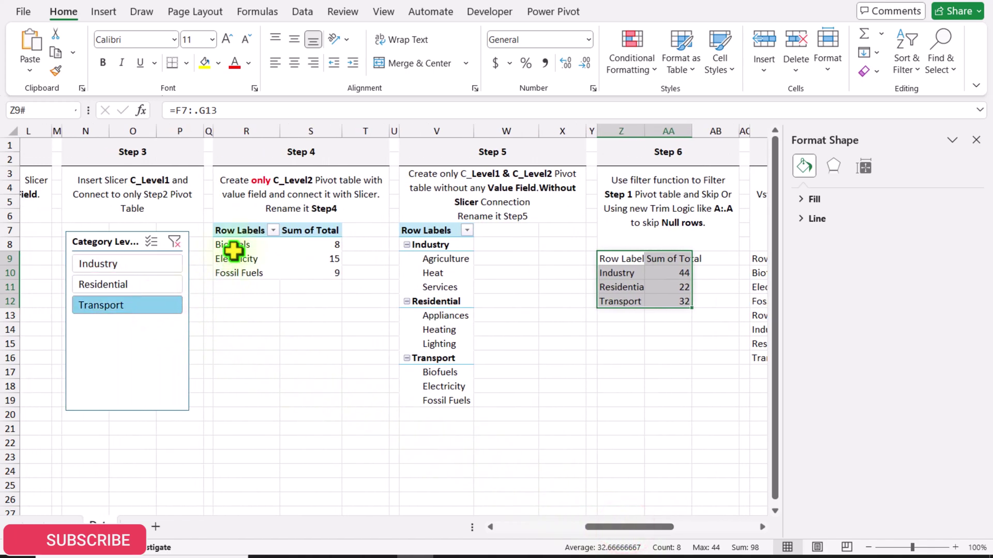
{"action": "left_click", "coordinate": [141, 287]}
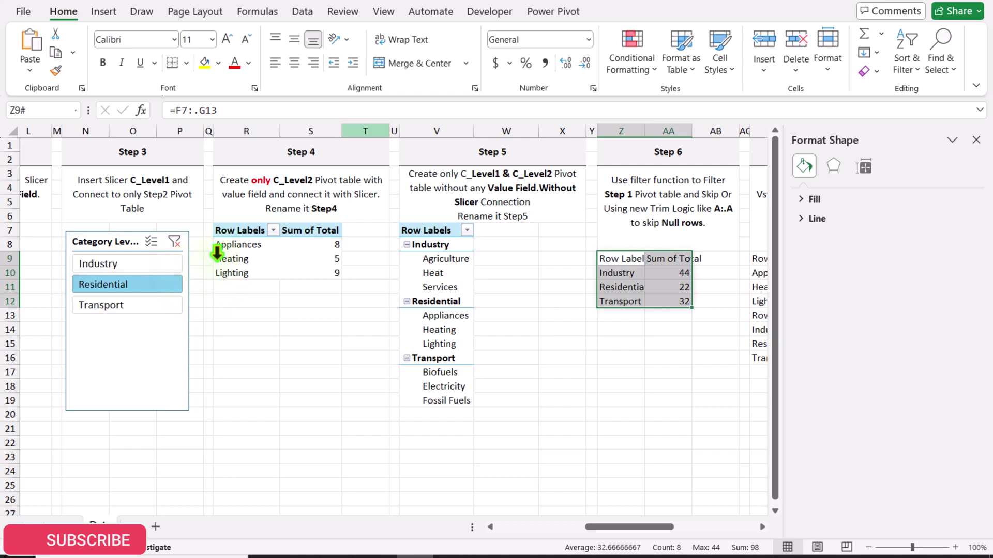
- Widen column T beside the Step 4 PivotTable and enter =S8/SUM(Data[Total]) in T8
{"action": "left_click_drag", "start_coordinate": [390, 131], "coordinate": [458, 132]}
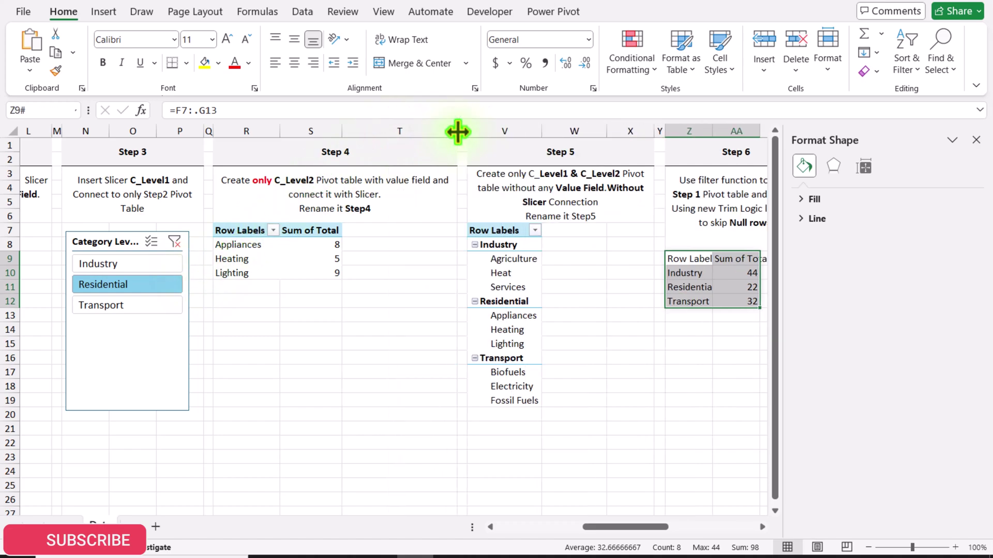
{"action": "left_click", "coordinate": [373, 248]}
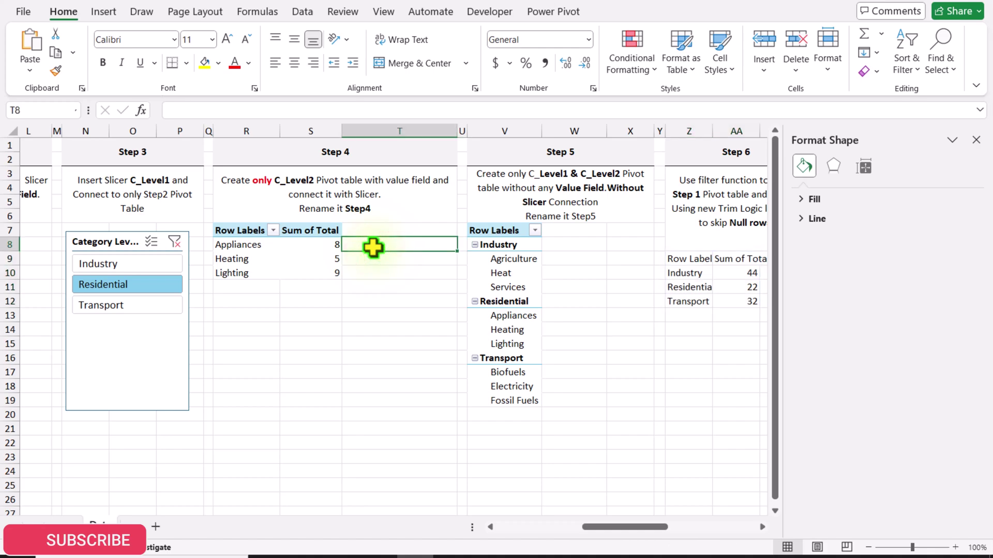
{"action": "type", "text": "="}
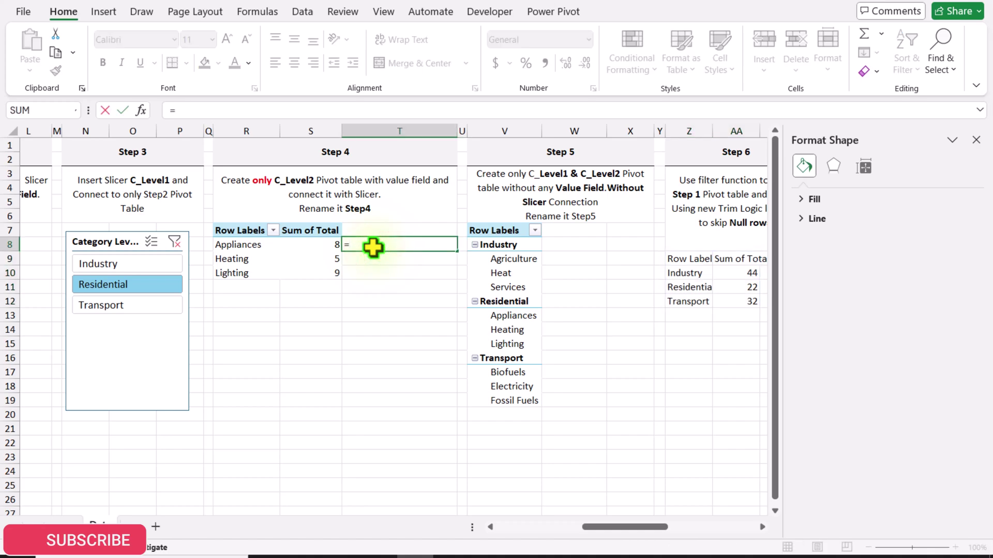
{"action": "left_click", "coordinate": [318, 249]}
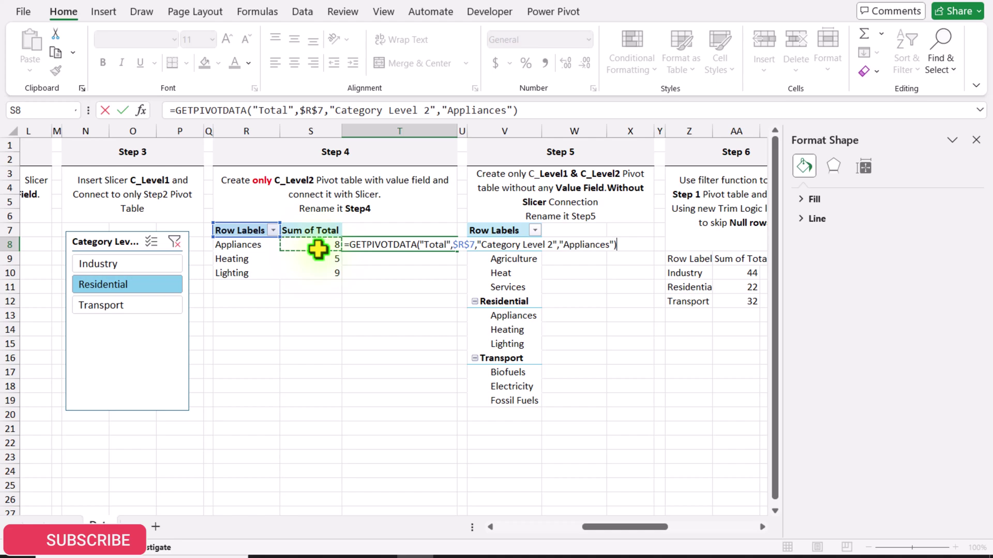
{"action": "left_click", "coordinate": [267, 246]}
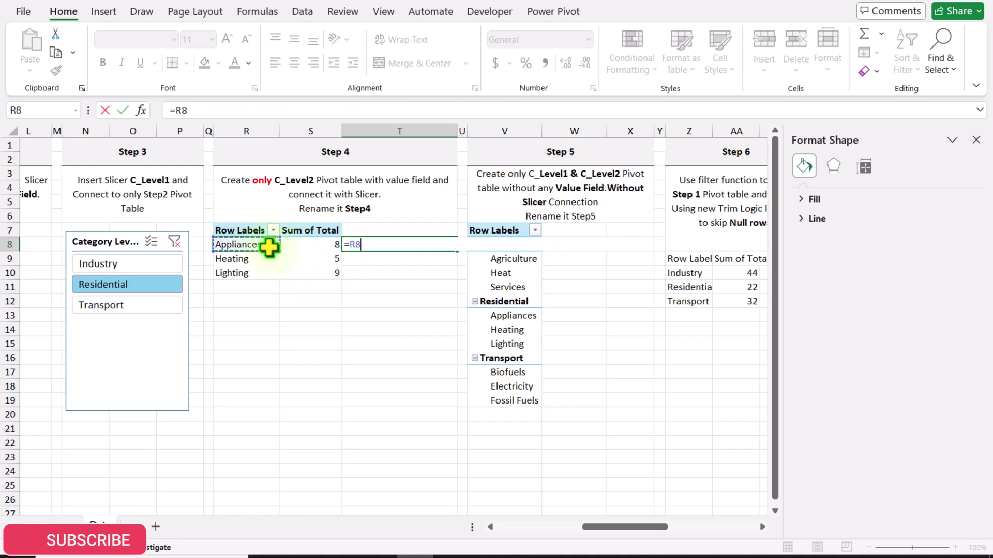
{"action": "left_click", "coordinate": [181, 110]}
{"action": "key", "text": "BackSpace"}
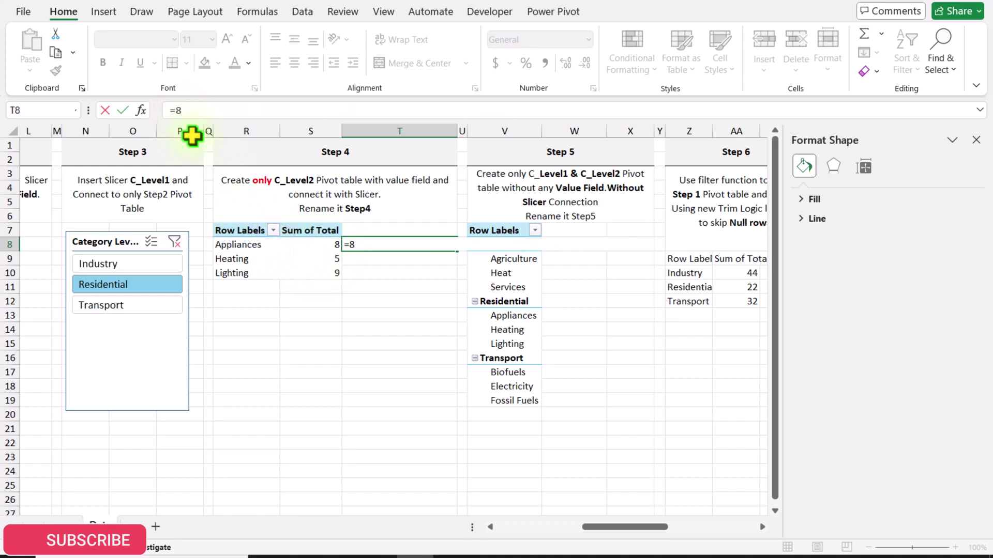
{"action": "type", "text": "S8/s"}
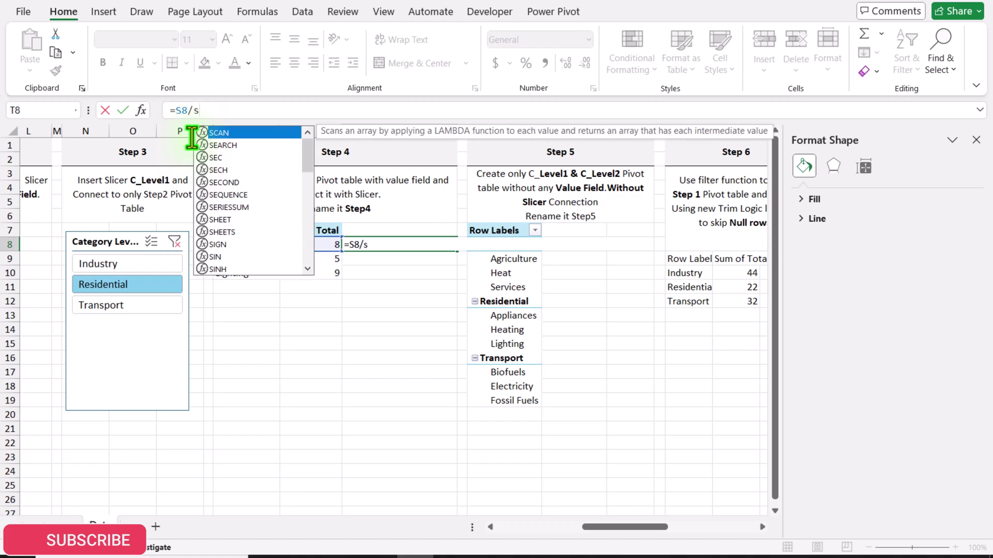
{"action": "type", "text": "um("}
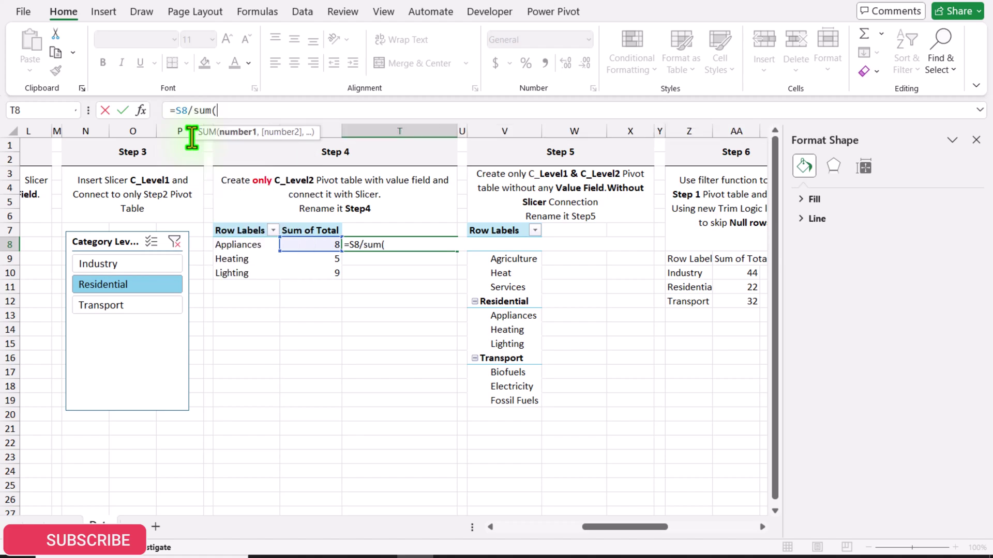
{"action": "left_click_drag", "start_coordinate": [622, 526], "coordinate": [513, 527]}
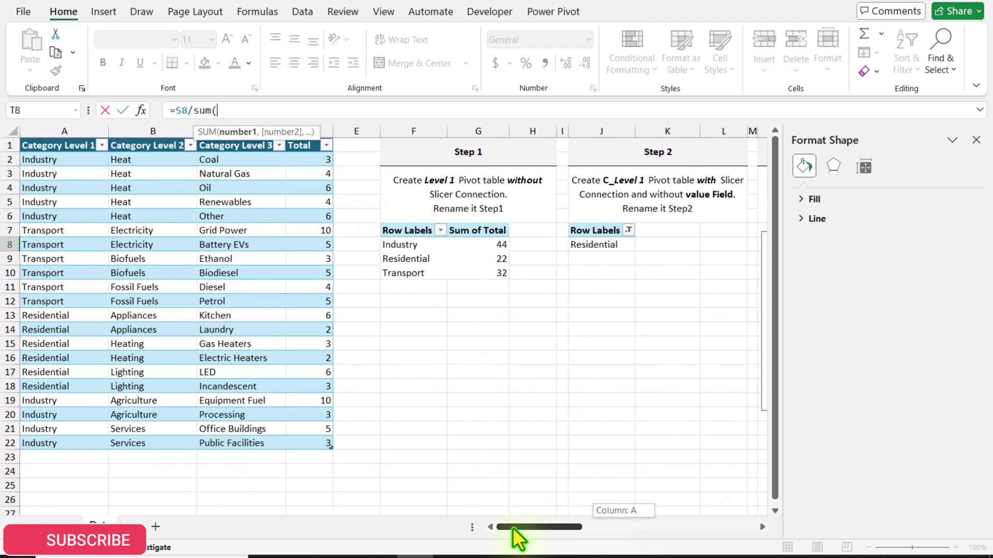
{"action": "left_click", "coordinate": [303, 141]}
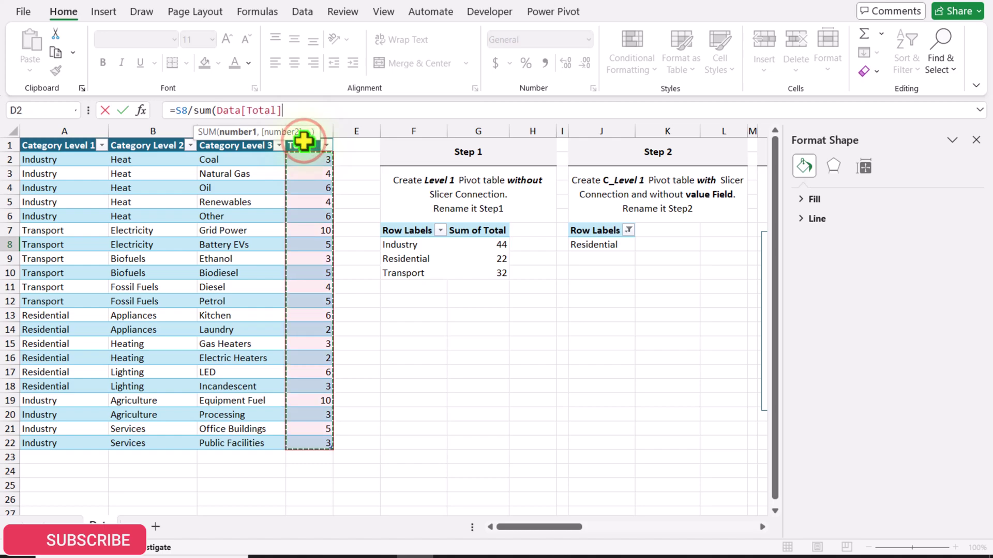
{"action": "key", "text": "Return"}
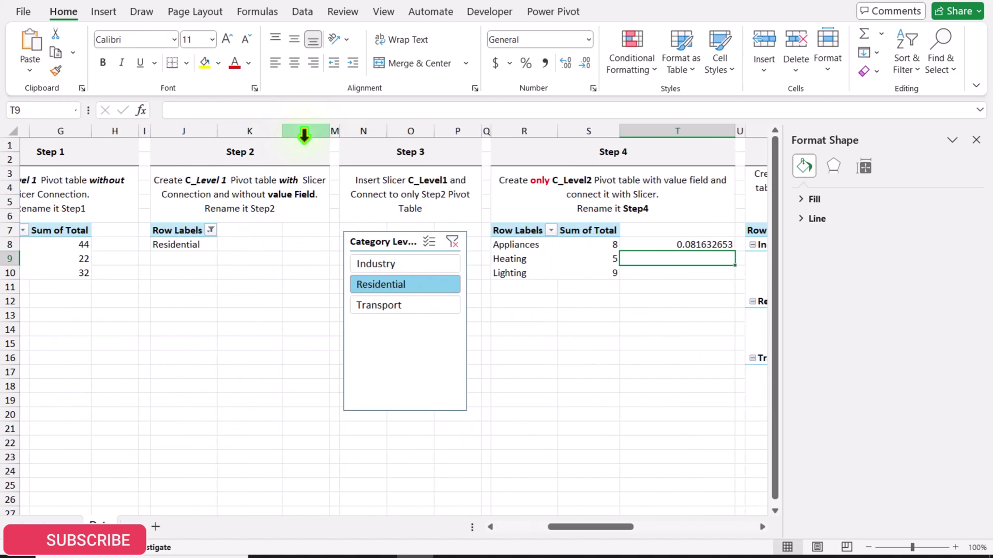
- Format T8 as a percentage and fill its formula down to T16
{"action": "left_click_drag", "start_coordinate": [602, 528], "coordinate": [627, 527]}
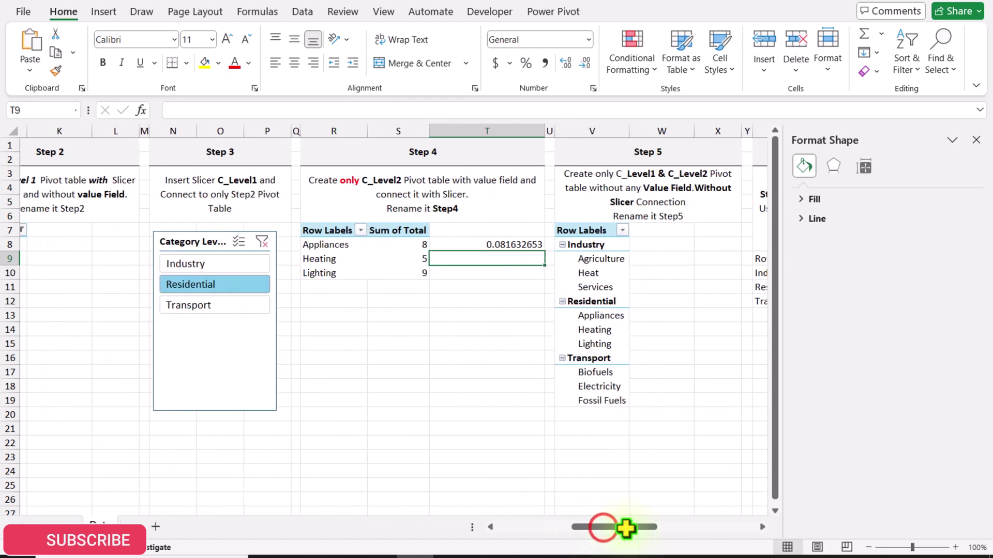
{"action": "left_click", "coordinate": [478, 246]}
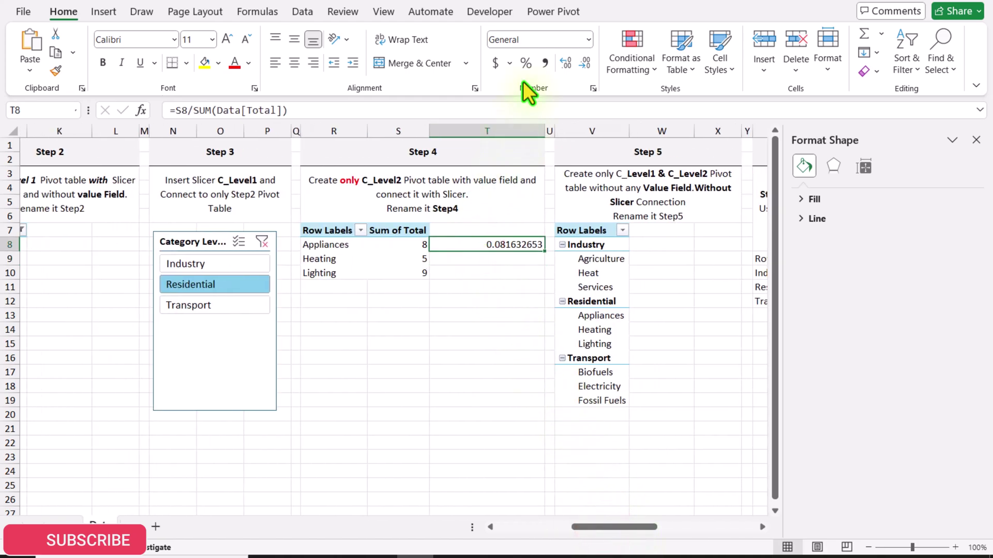
{"action": "left_click", "coordinate": [526, 64]}
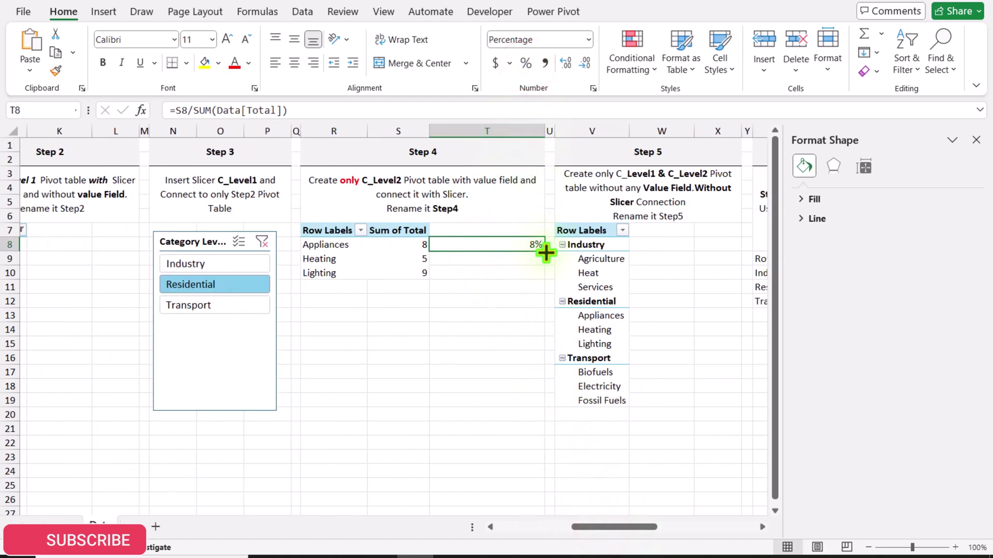
{"action": "left_click_drag", "start_coordinate": [543, 251], "coordinate": [518, 367]}
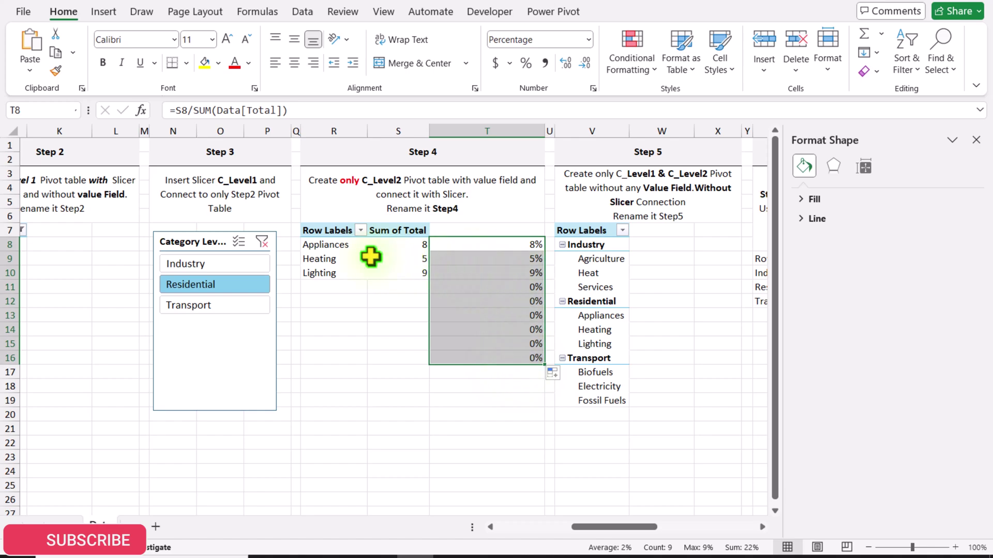
- Wrap the T8 formula in TEXT with the format "0.0%" and fill it down to T16
{"action": "left_click", "coordinate": [445, 246]}
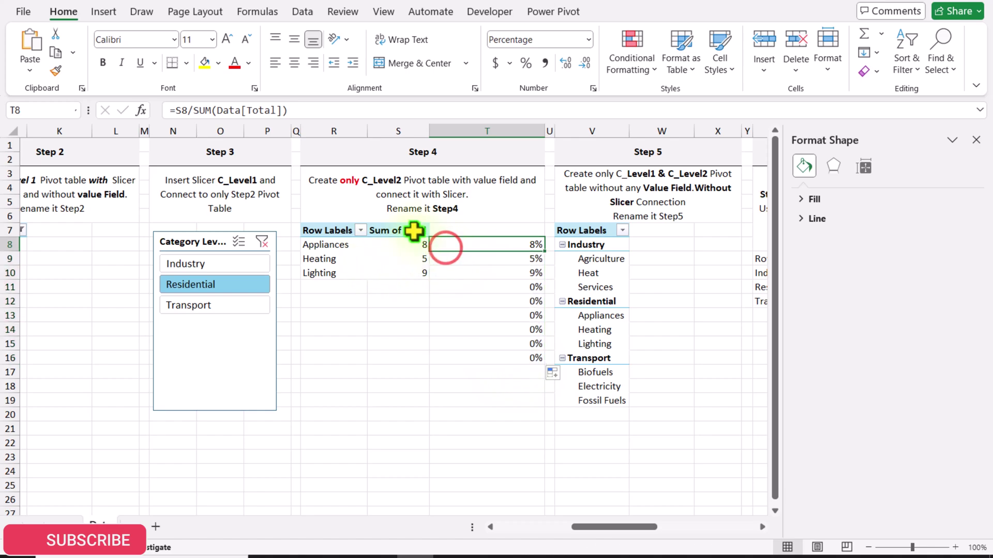
{"action": "left_click", "coordinate": [173, 107]}
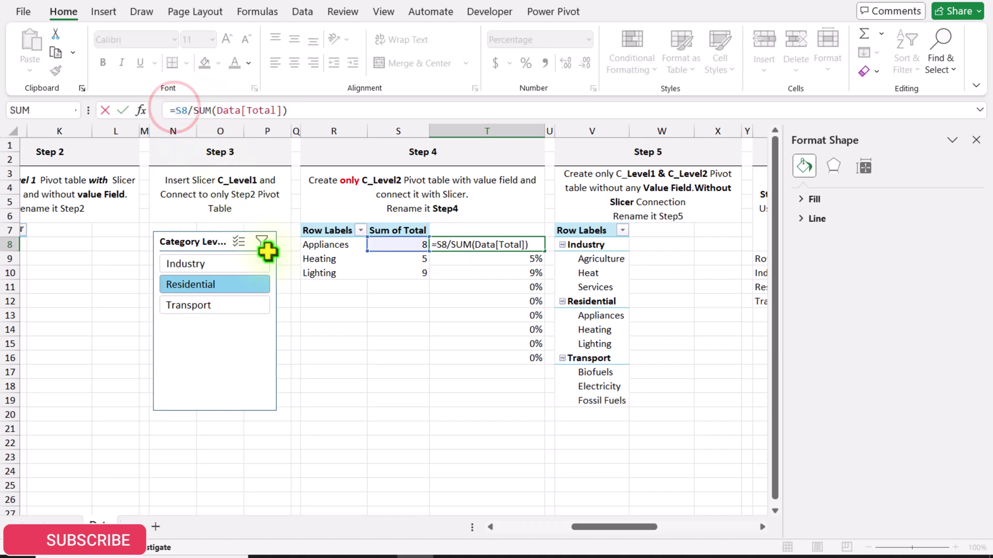
{"action": "type", "text": "Text("}
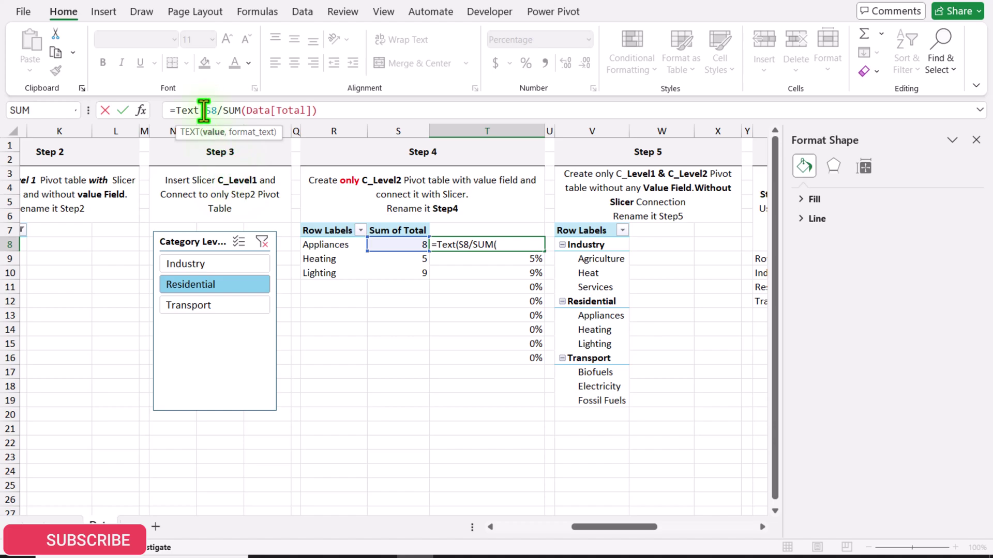
{"action": "left_click_drag", "start_coordinate": [205, 110], "coordinate": [312, 113]}
{"action": "left_click", "coordinate": [320, 110]}
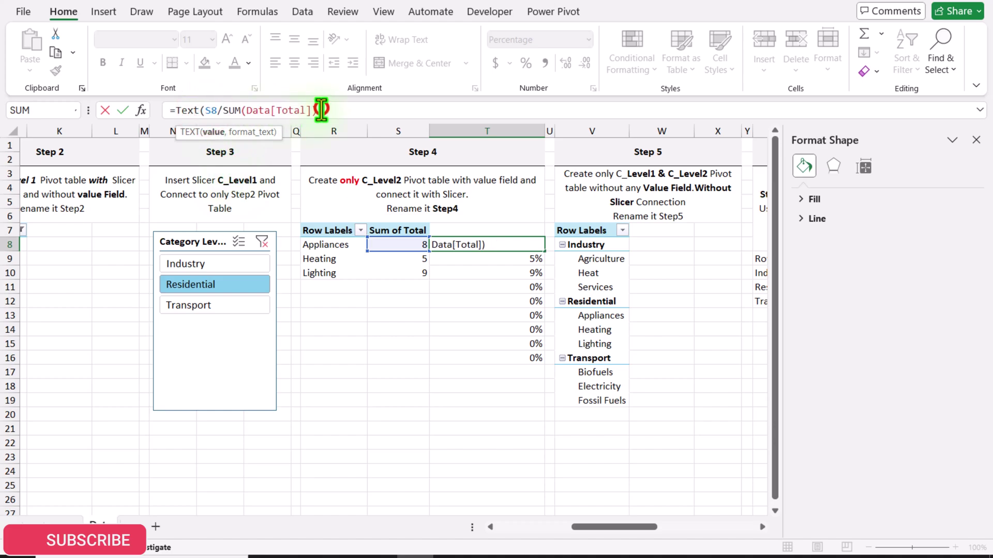
{"action": "type", "text": ",\"0."}
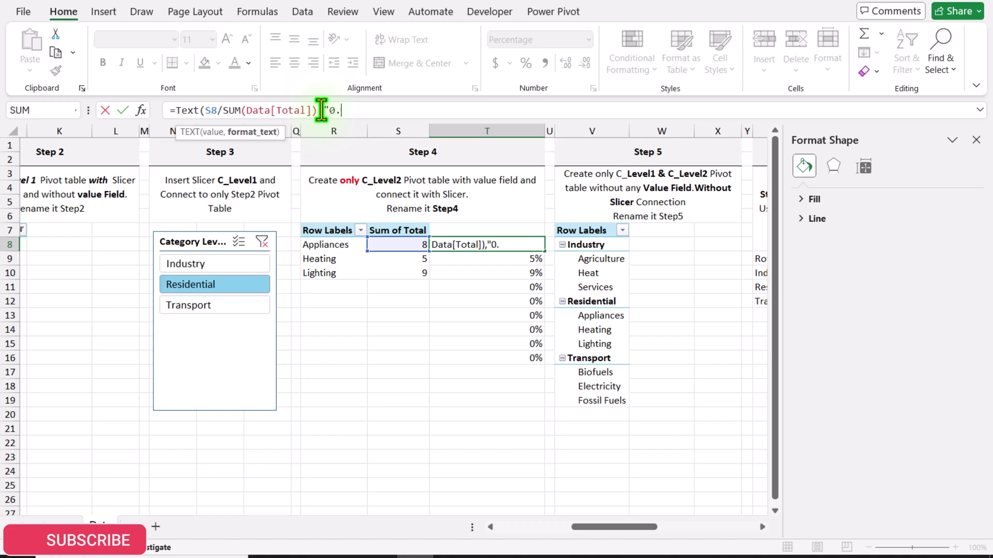
{"action": "type", "text": "0%\")"}
{"action": "key", "text": "Return"}
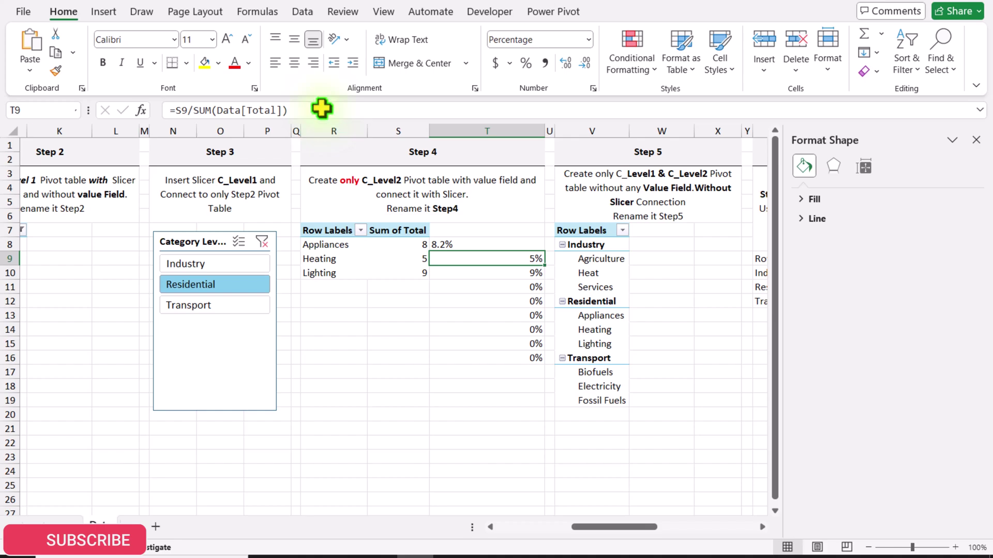
{"action": "left_click", "coordinate": [538, 244]}
{"action": "left_click_drag", "start_coordinate": [543, 252], "coordinate": [542, 359]}
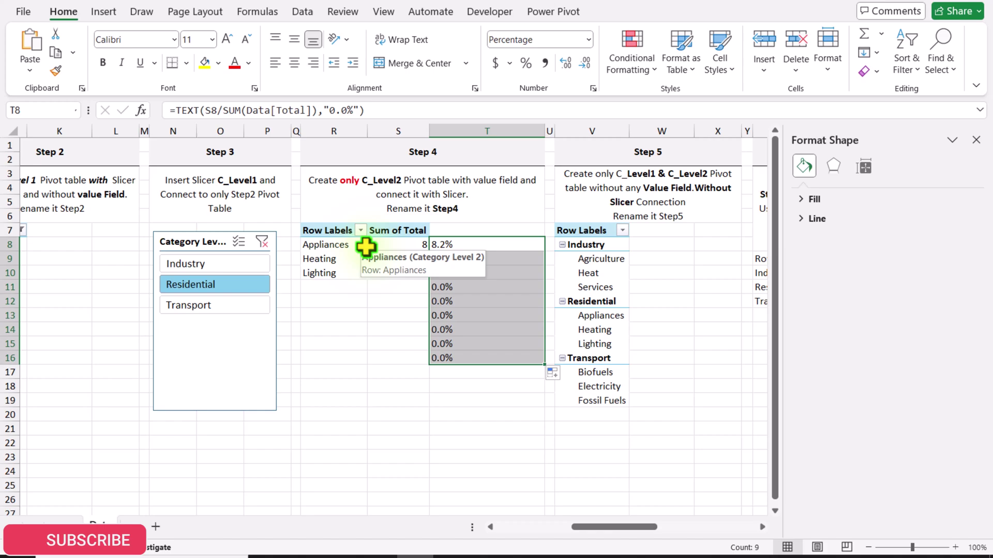
- Prefix the T8 formula with R8&CHAR(10)& to combine the row label and percentage, and fill it down to T16
{"action": "key", "text": "F2"}
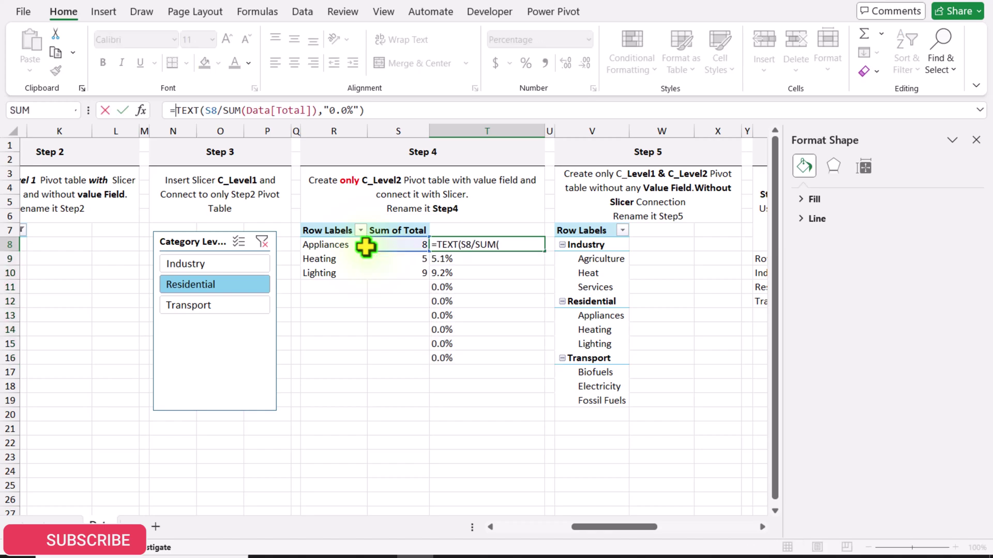
{"action": "left_click", "coordinate": [324, 247]}
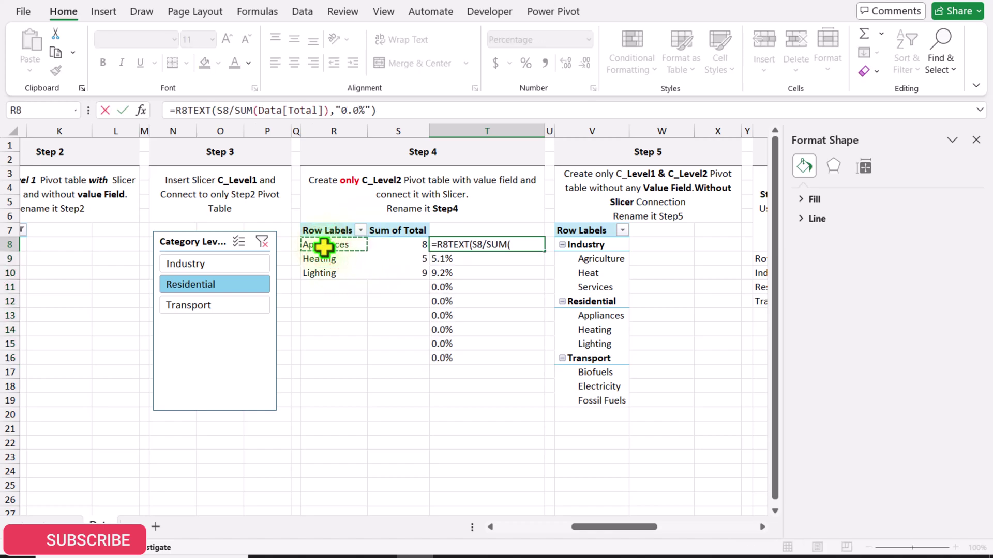
{"action": "type", "text": "&\""}
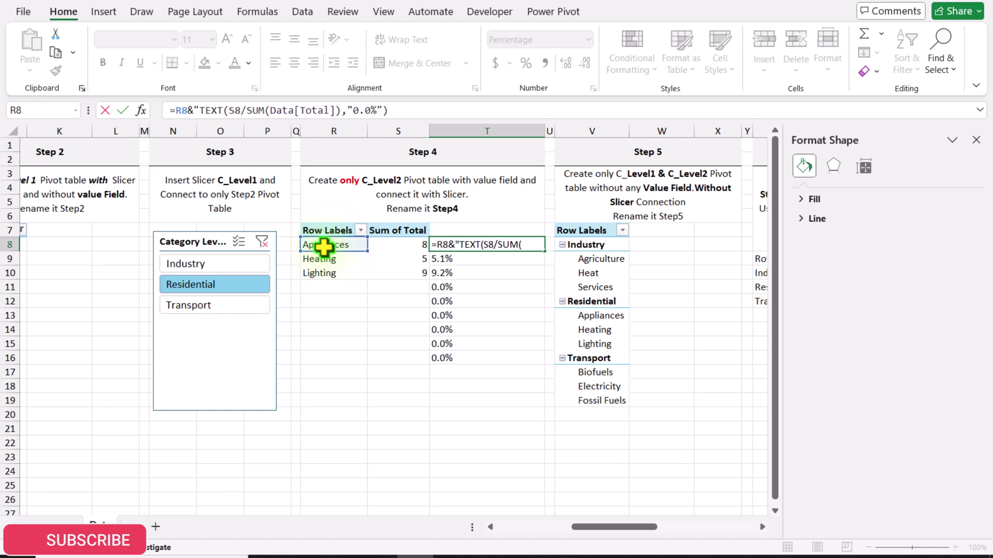
{"action": "key", "text": "BackSpace"}
{"action": "type", "text": "char(10"}
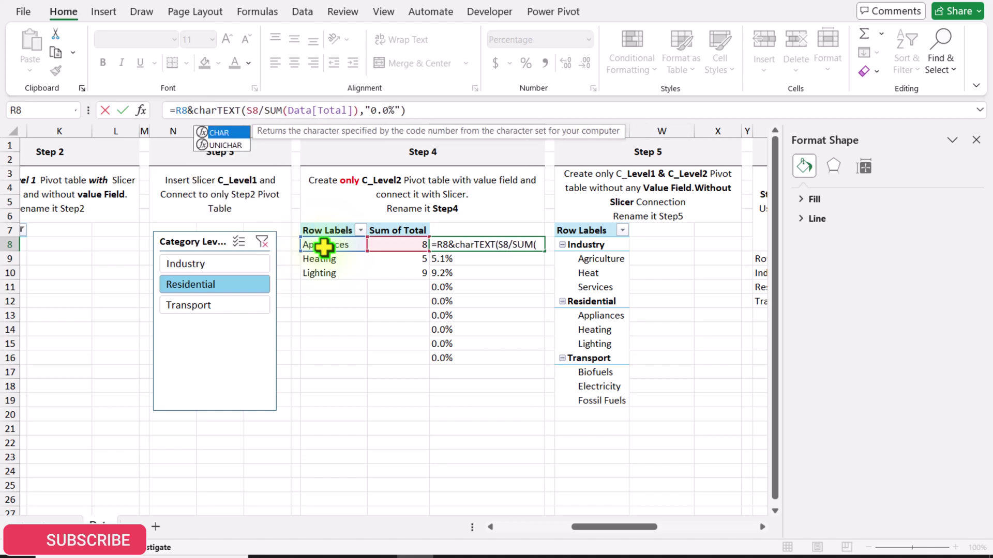
{"action": "type", "text": ")"}
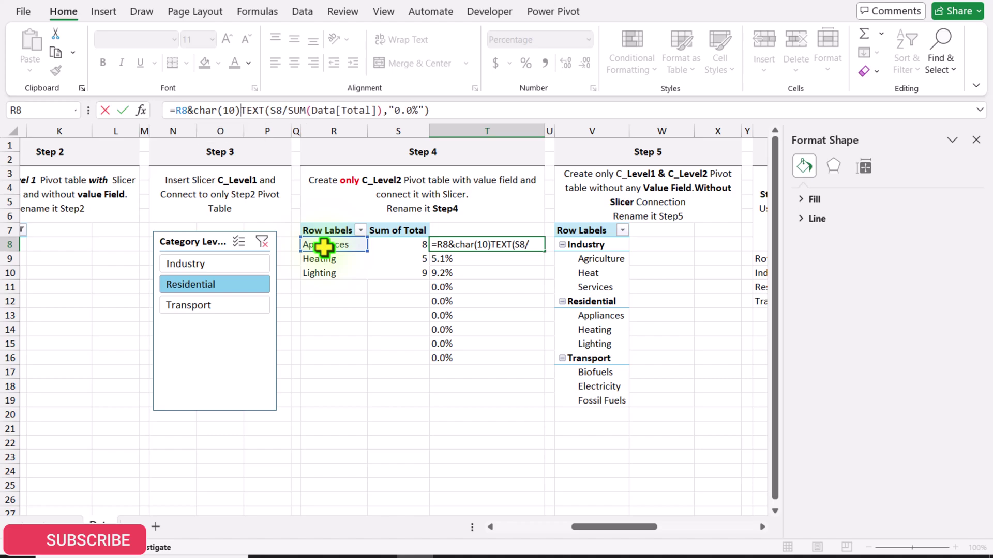
{"action": "type", "text": "&"}
{"action": "key", "text": "Return"}
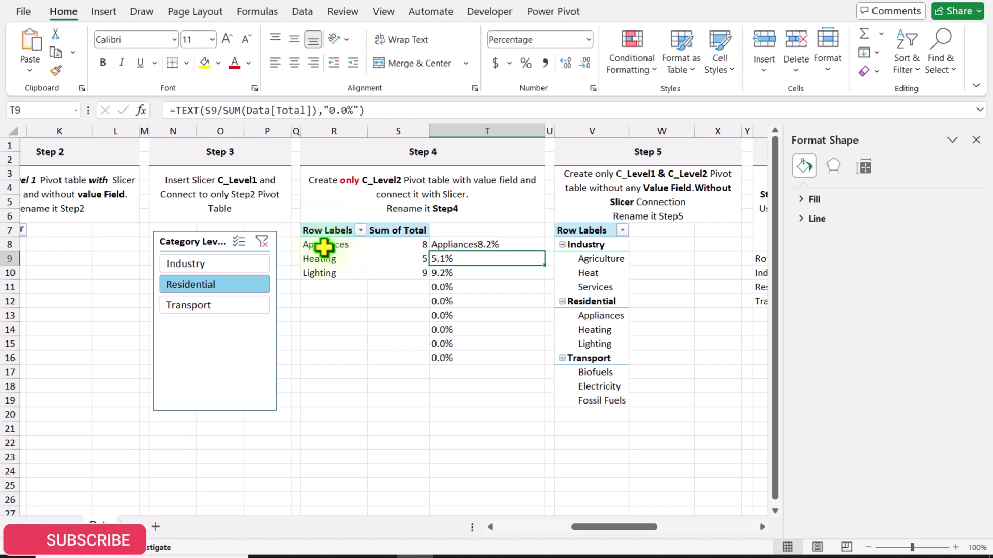
{"action": "left_click", "coordinate": [537, 244]}
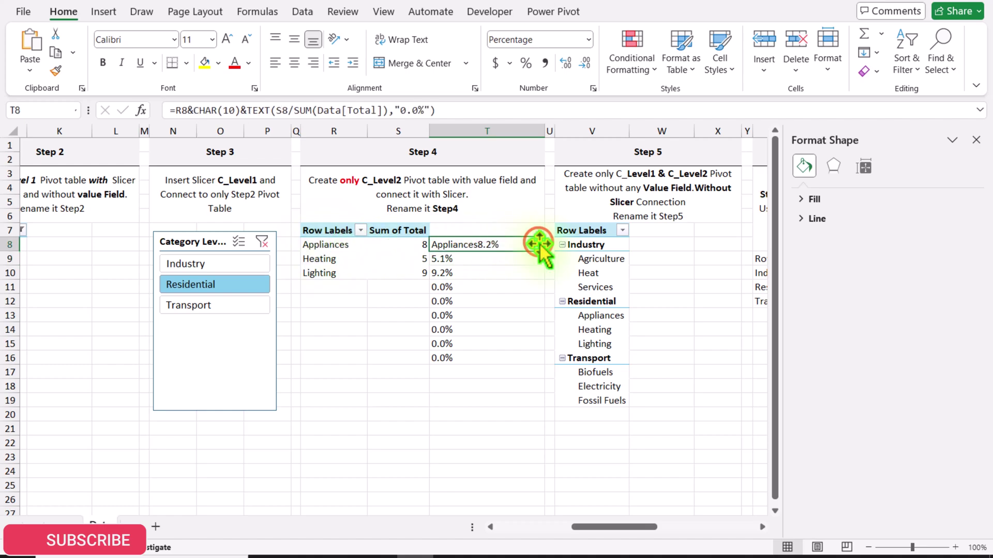
{"action": "left_click_drag", "start_coordinate": [545, 253], "coordinate": [543, 370]}
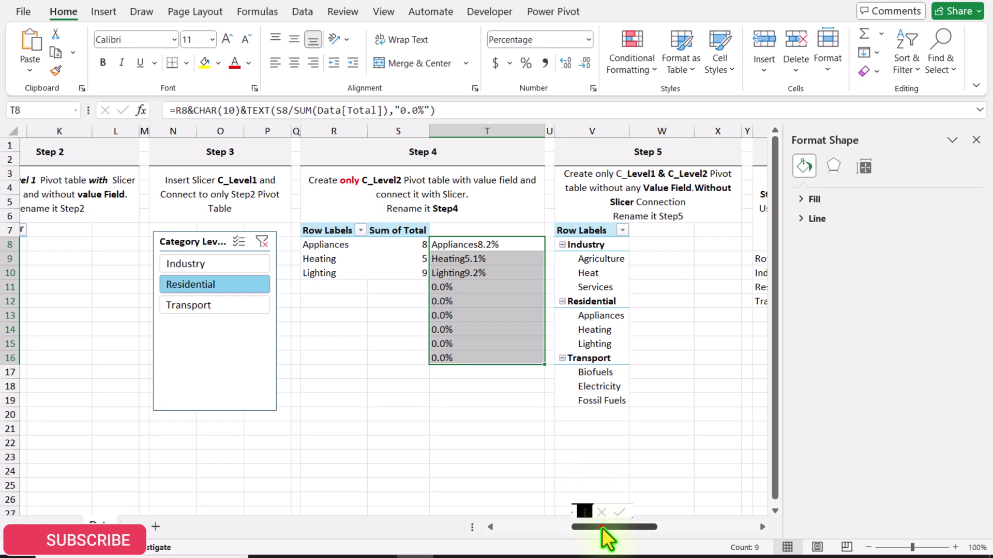
- Add the column header "Data Label" in AJ7 of the Step 8 table
{"action": "left_click_drag", "start_coordinate": [602, 527], "coordinate": [682, 545]}
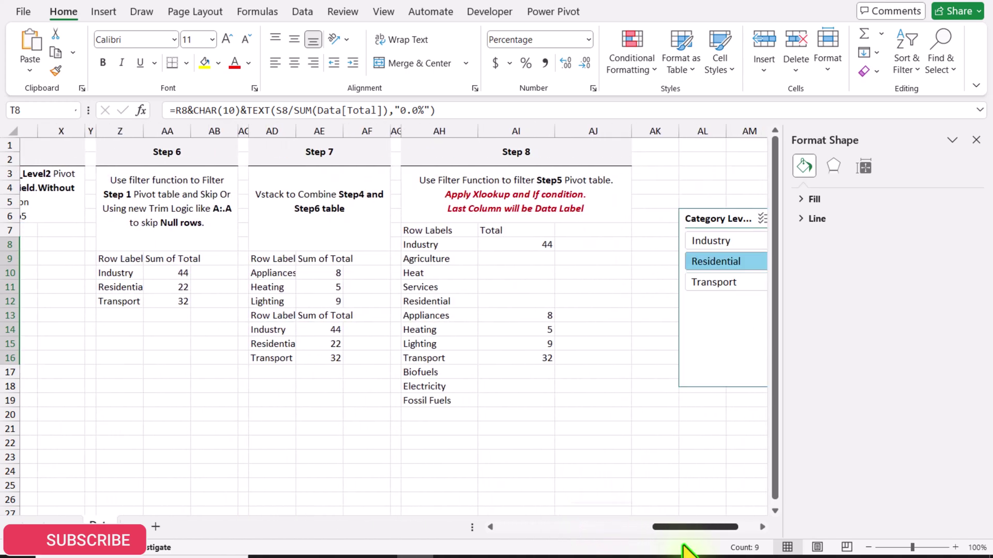
{"action": "left_click", "coordinate": [571, 229]}
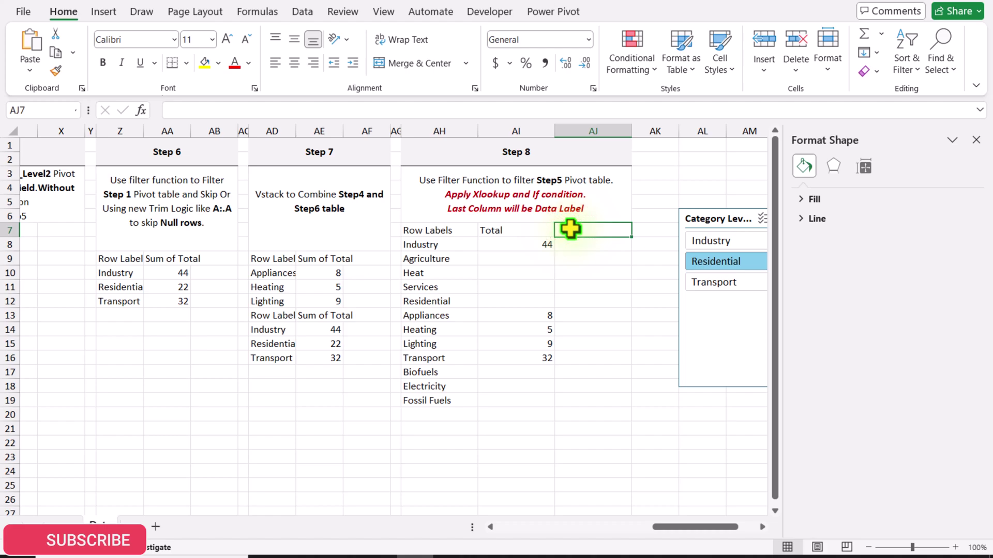
{"action": "type", "text": "Data Label"}
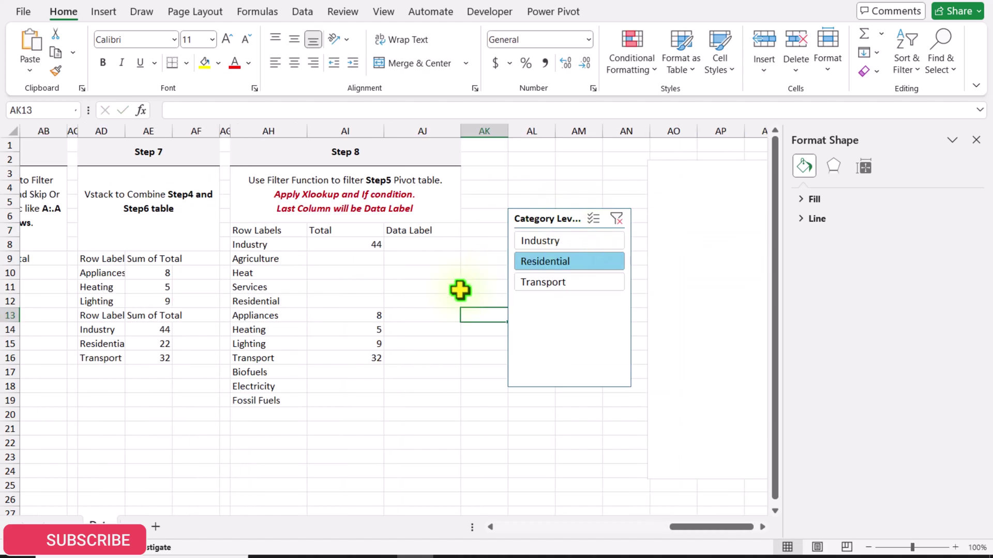
- Start an XLOOKUP formula in AJ8 with AH8 as the lookup value and $R$8:$R$16 as the lookup array
{"action": "left_click", "coordinate": [425, 250]}
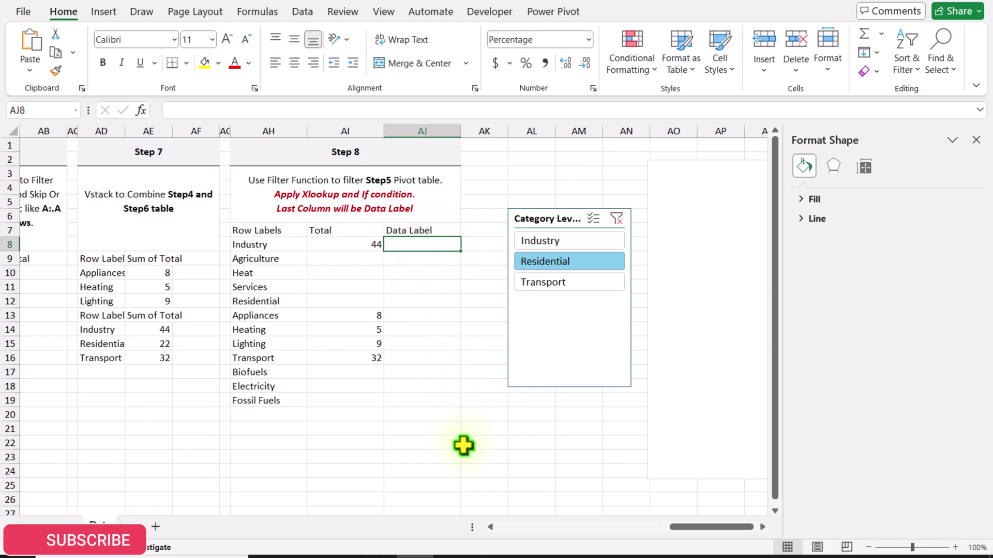
{"action": "type", "text": "=xlookup("}
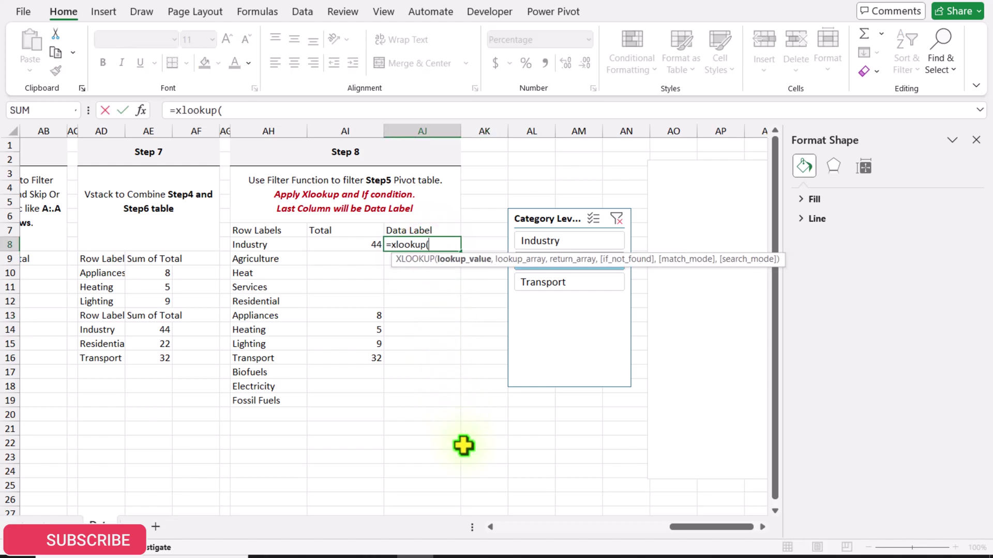
{"action": "left_click", "coordinate": [265, 250]}
{"action": "type", "text": ","}
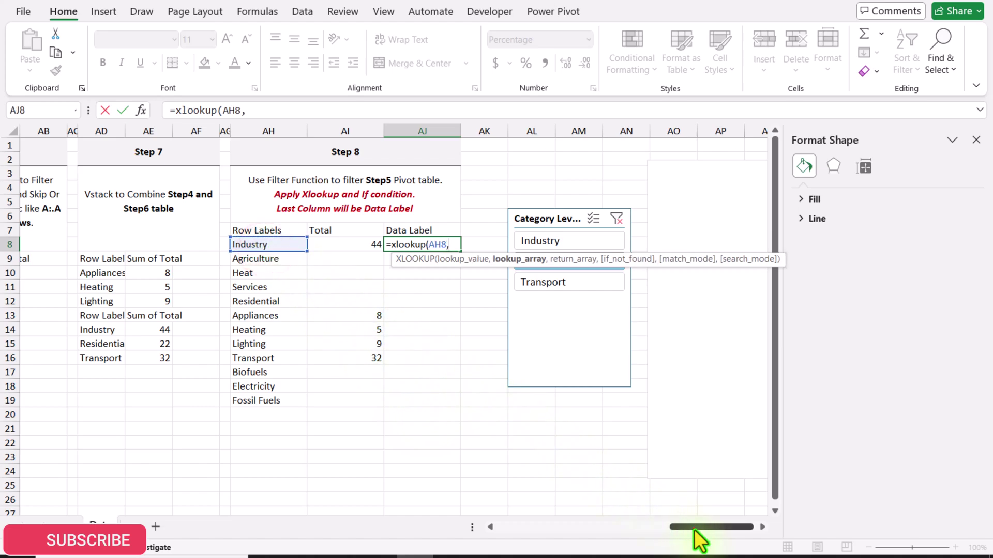
{"action": "left_click_drag", "start_coordinate": [694, 530], "coordinate": [613, 527]}
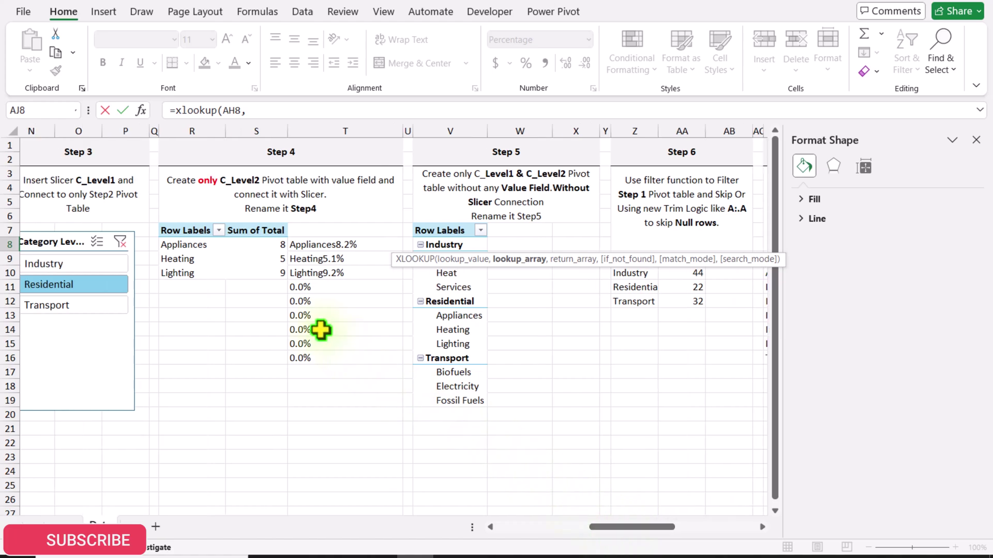
{"action": "left_click_drag", "start_coordinate": [195, 246], "coordinate": [195, 361]}
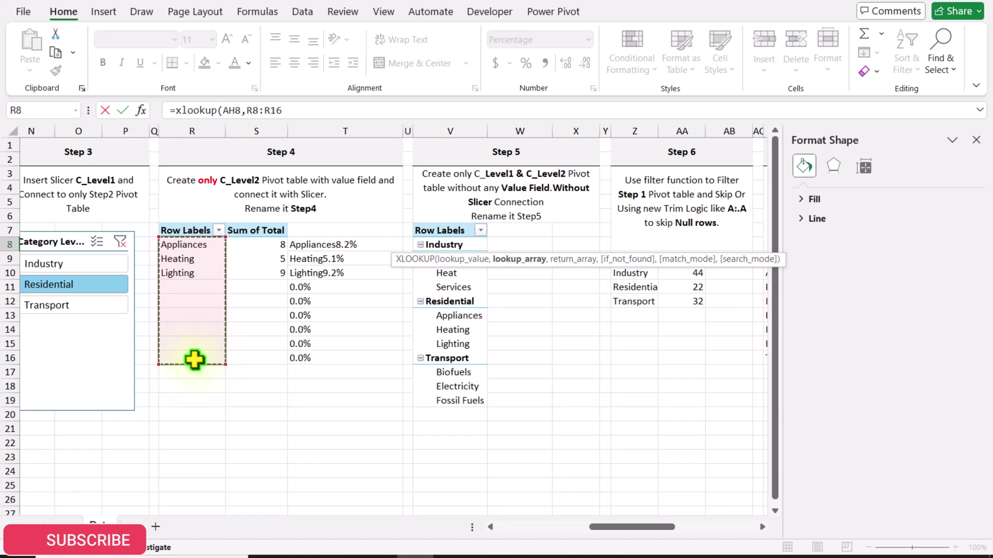
{"action": "key", "text": "F4"}
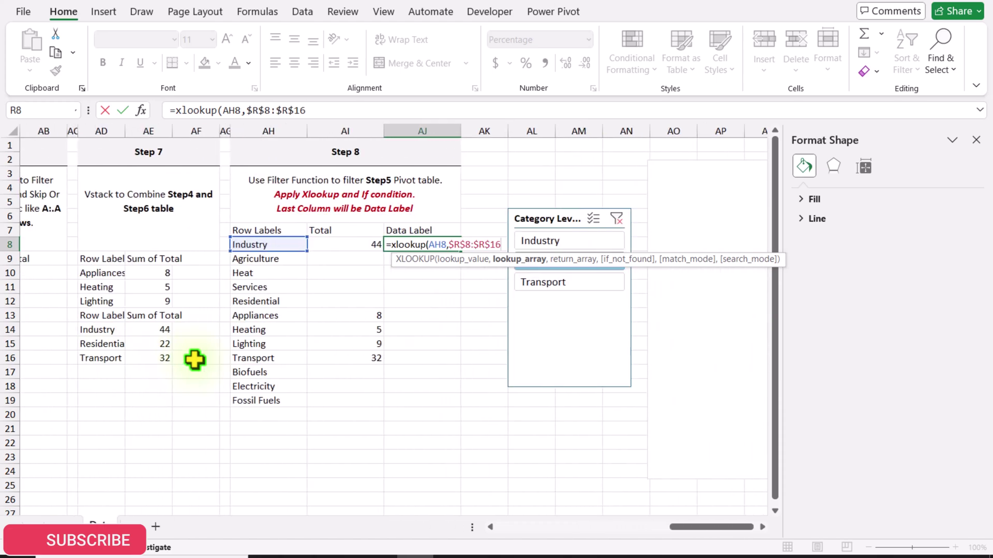
- Complete the AJ8 XLOOKUP with return array $T$8:$T$16 and "" if not found, and fill it down to AJ19
{"action": "type", "text": ","}
{"action": "left_click_drag", "start_coordinate": [700, 529], "coordinate": [610, 525]}
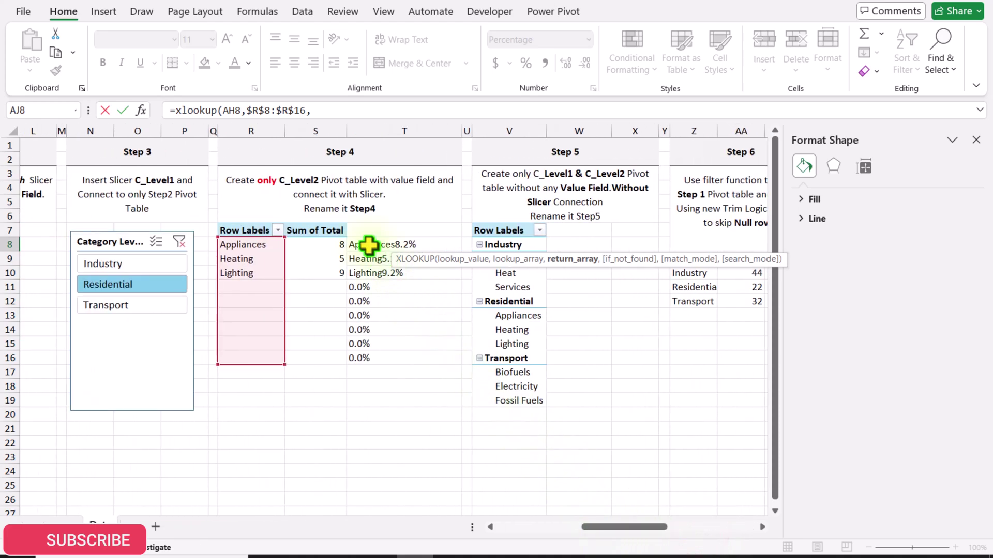
{"action": "left_click_drag", "start_coordinate": [369, 245], "coordinate": [366, 358]}
{"action": "key", "text": "F4"}
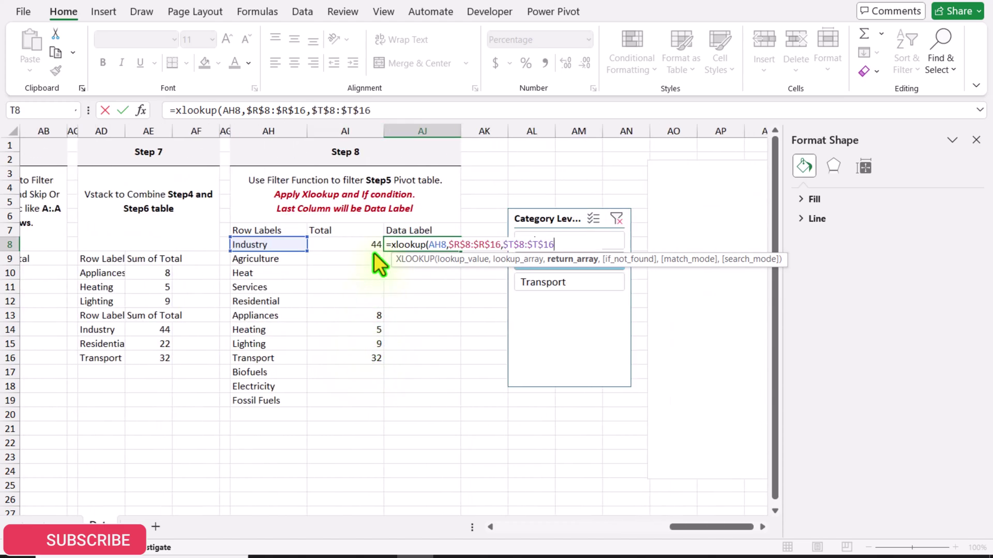
{"action": "type", "text": ","}
{"action": "left_click", "coordinate": [383, 111]}
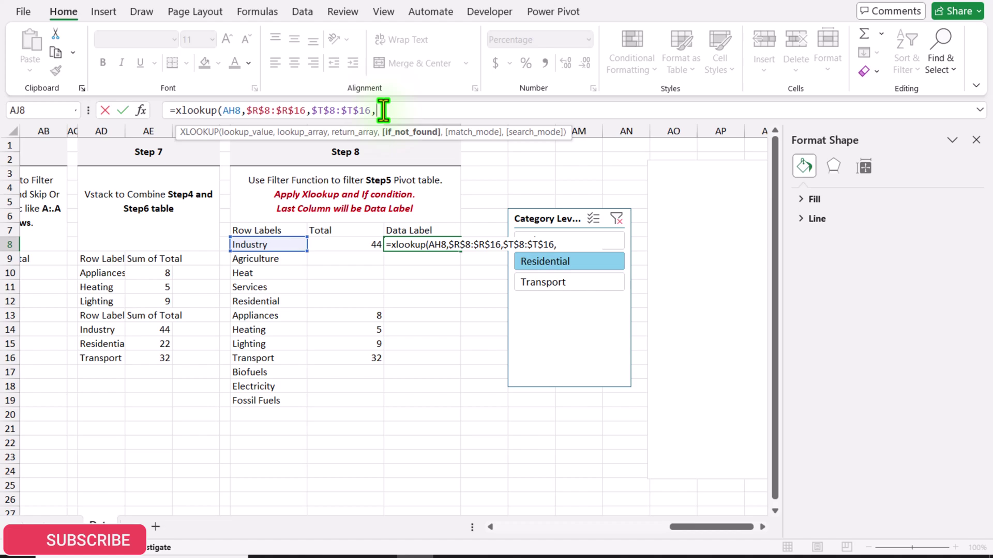
{"action": "type", "text": "\"\")"}
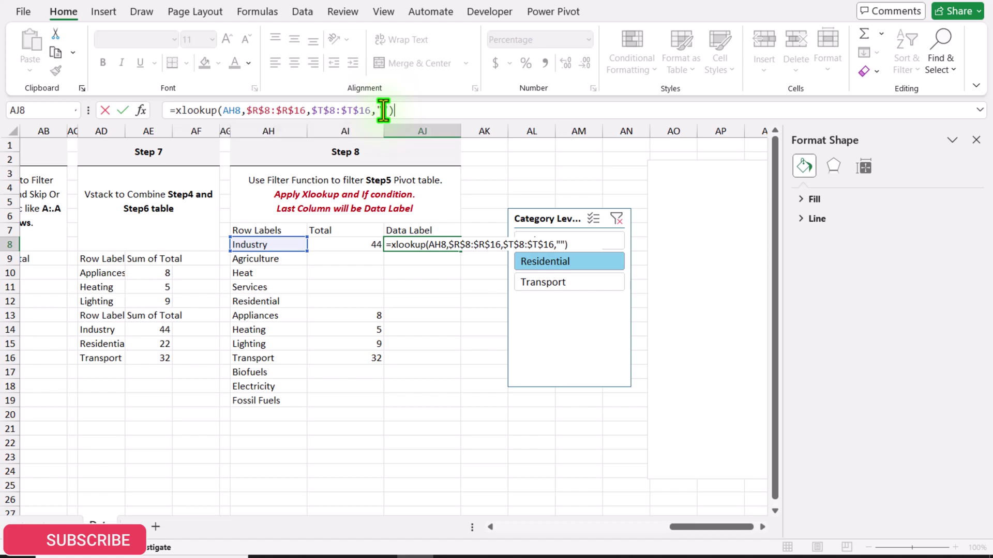
{"action": "key", "text": "Return"}
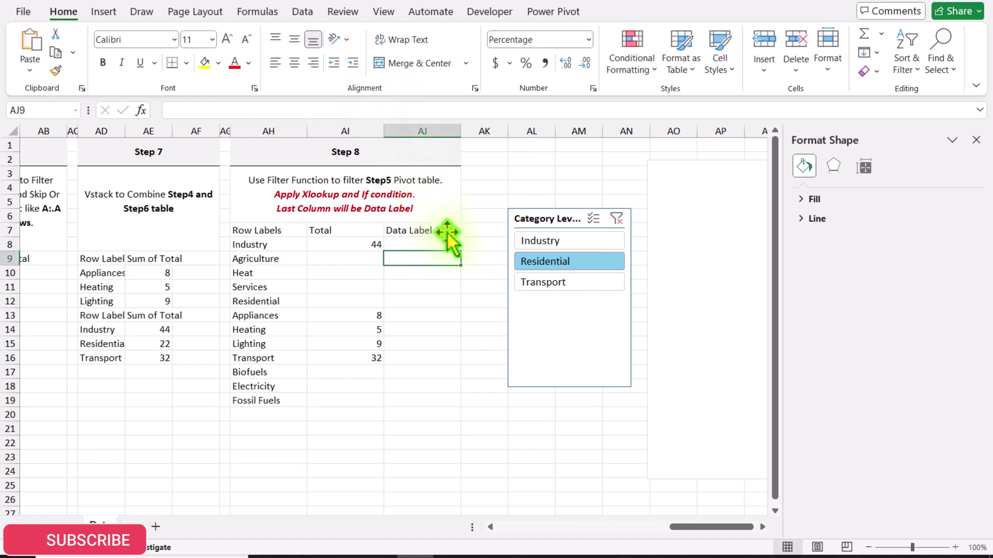
{"action": "left_click", "coordinate": [455, 249]}
{"action": "left_click_drag", "start_coordinate": [460, 251], "coordinate": [442, 405]}
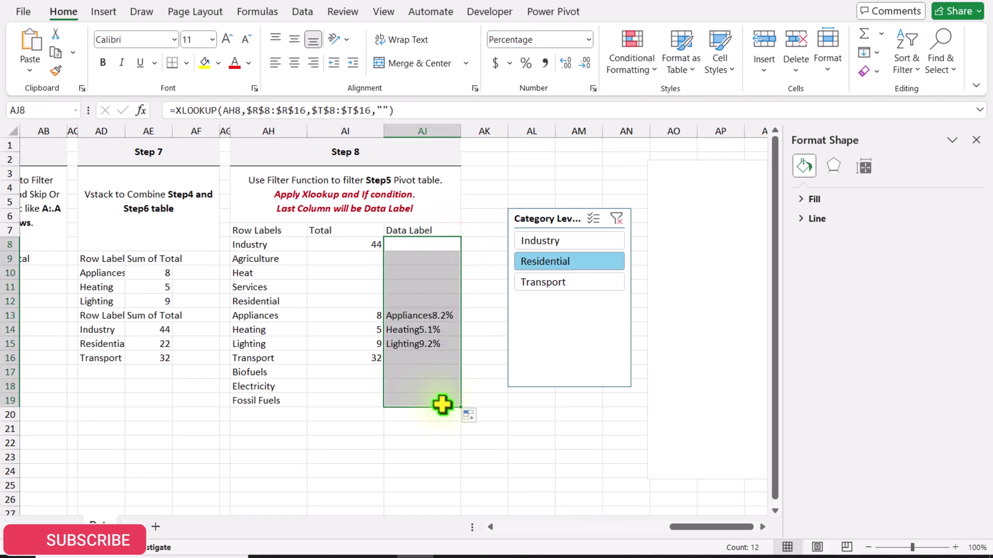
- Add data labels to the Level2 series of the pie chart
{"action": "left_click", "coordinate": [762, 527]}
{"action": "left_click", "coordinate": [762, 527]}
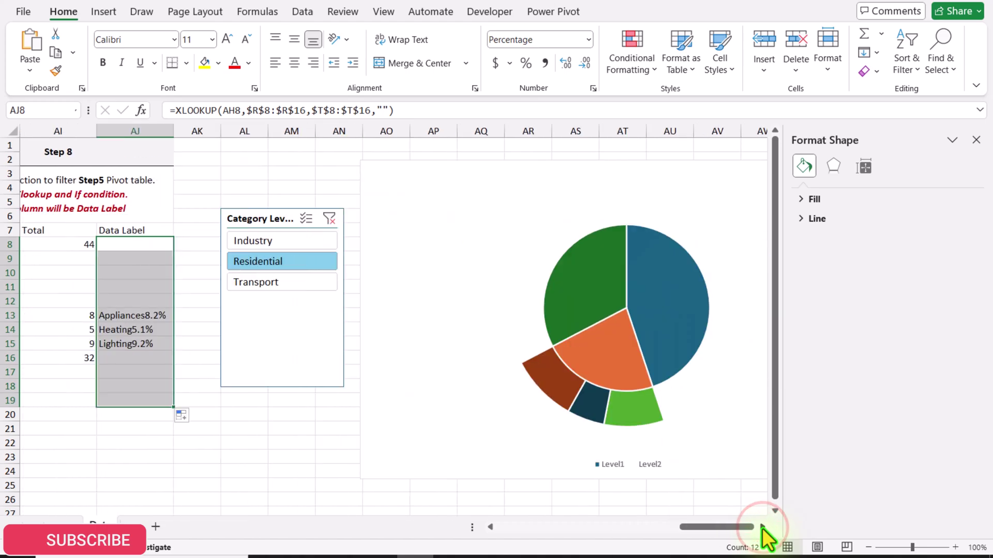
{"action": "left_click", "coordinate": [573, 175]}
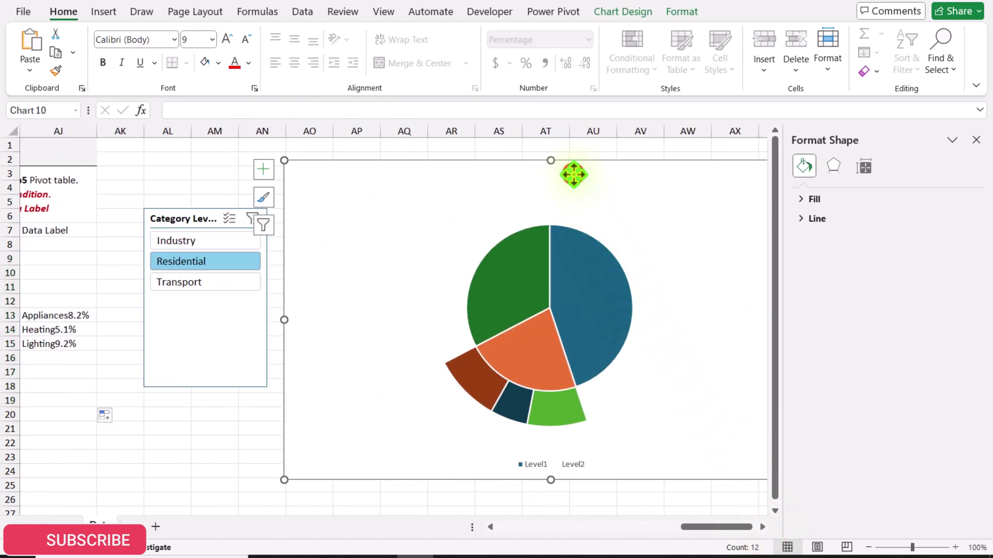
{"action": "left_click", "coordinate": [682, 11]}
{"action": "left_click", "coordinate": [114, 33]}
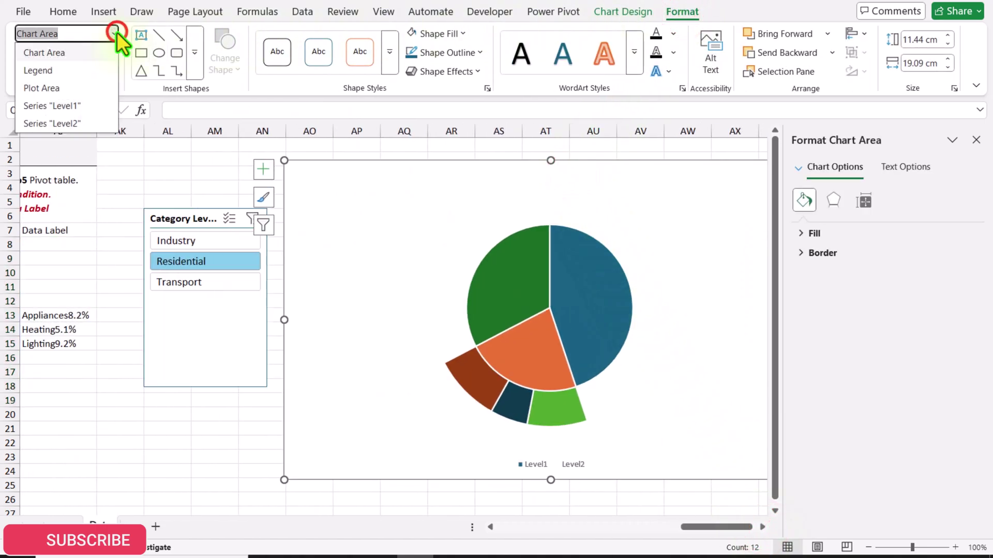
{"action": "left_click", "coordinate": [91, 125]}
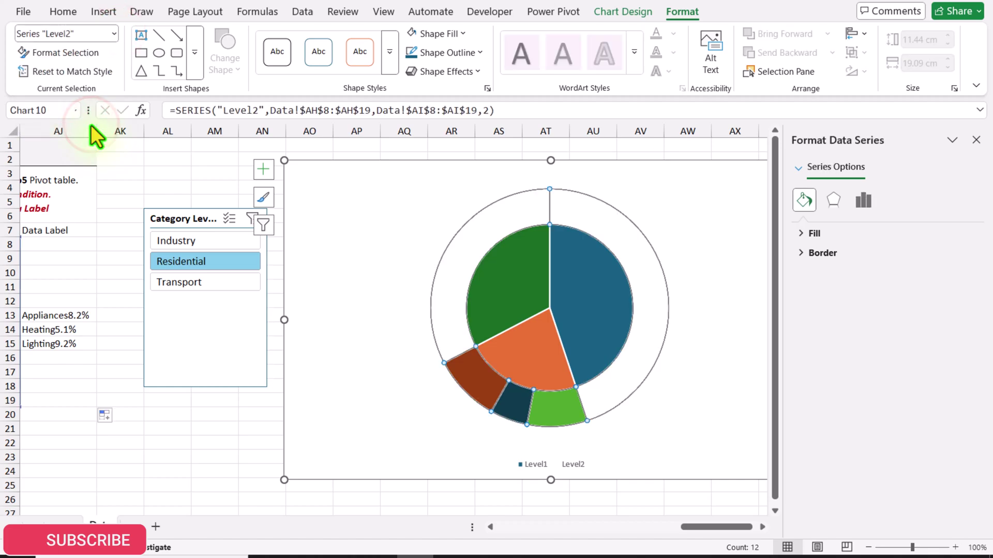
{"action": "left_click", "coordinate": [264, 168]}
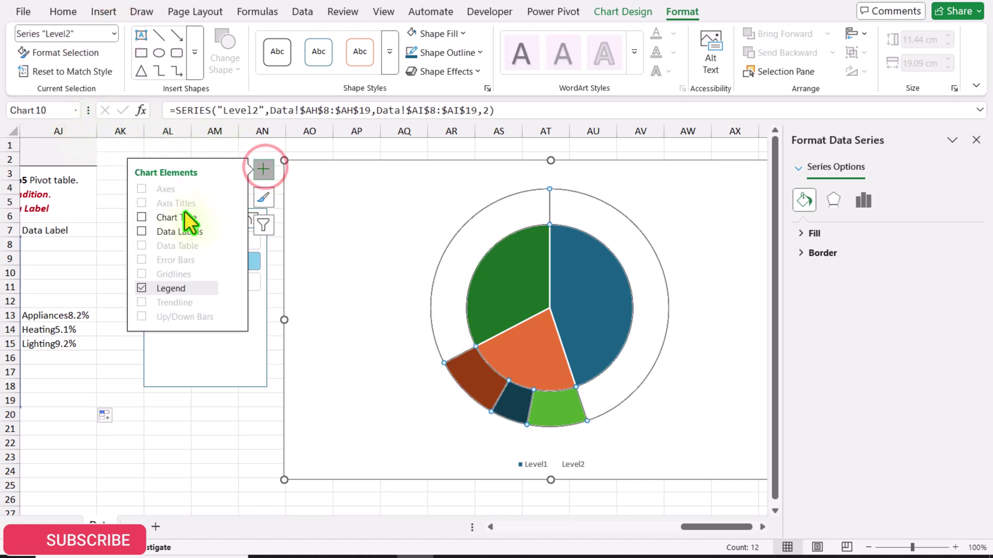
{"action": "left_click", "coordinate": [144, 231]}
- Set the Level2 data labels to take their values from cells, using the range $AJ$8:$AJ$19 on the Data sheet
{"action": "left_click", "coordinate": [235, 232]}
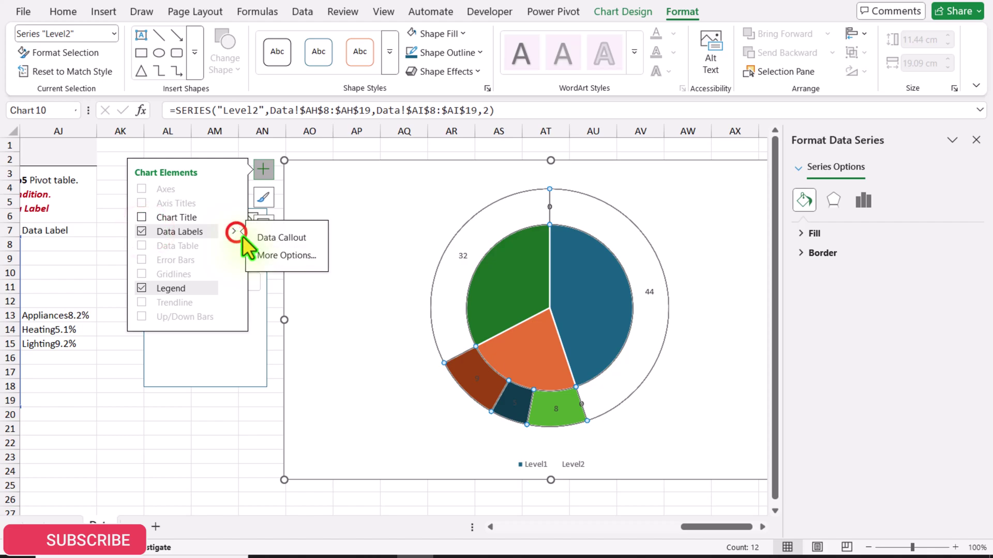
{"action": "left_click", "coordinate": [289, 260]}
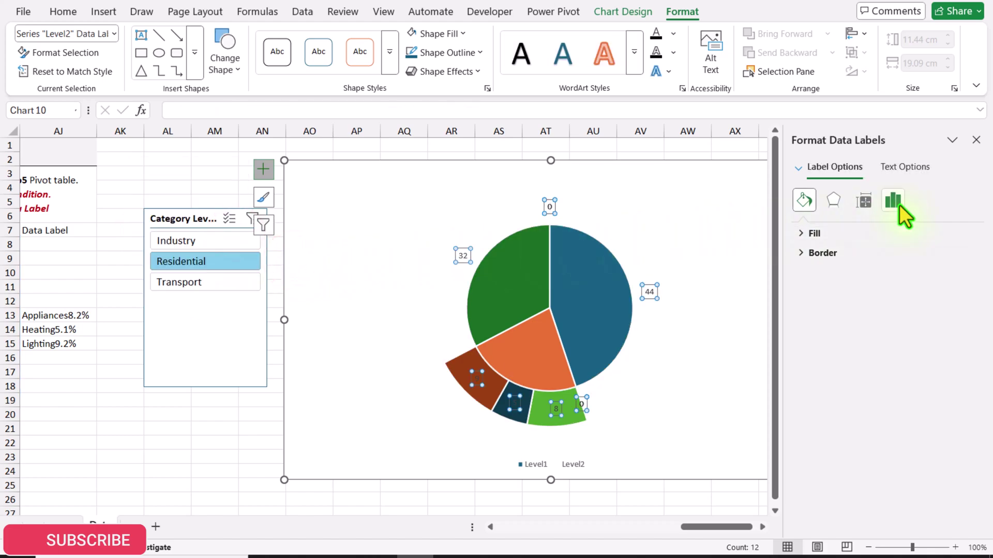
{"action": "left_click", "coordinate": [898, 204]}
{"action": "left_click", "coordinate": [859, 233]}
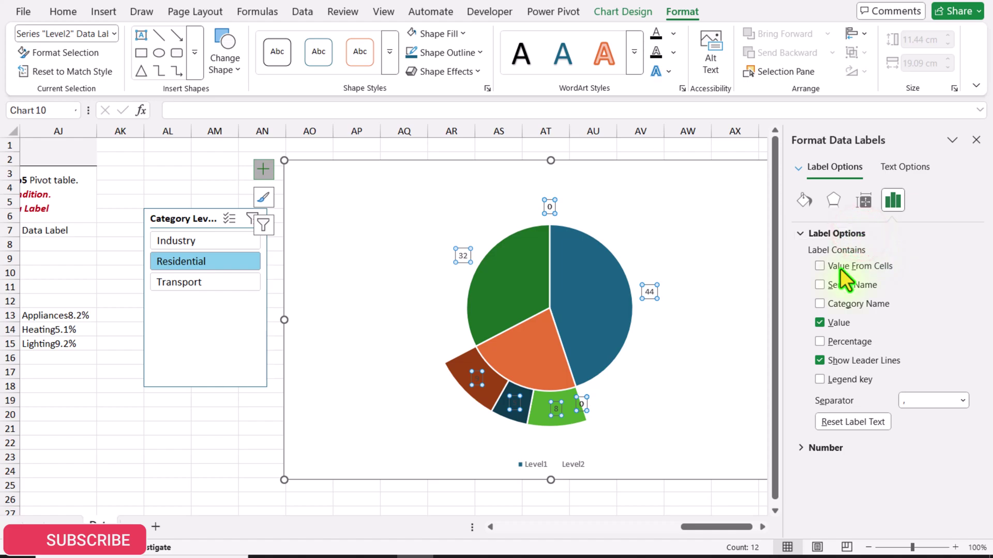
{"action": "left_click", "coordinate": [840, 268]}
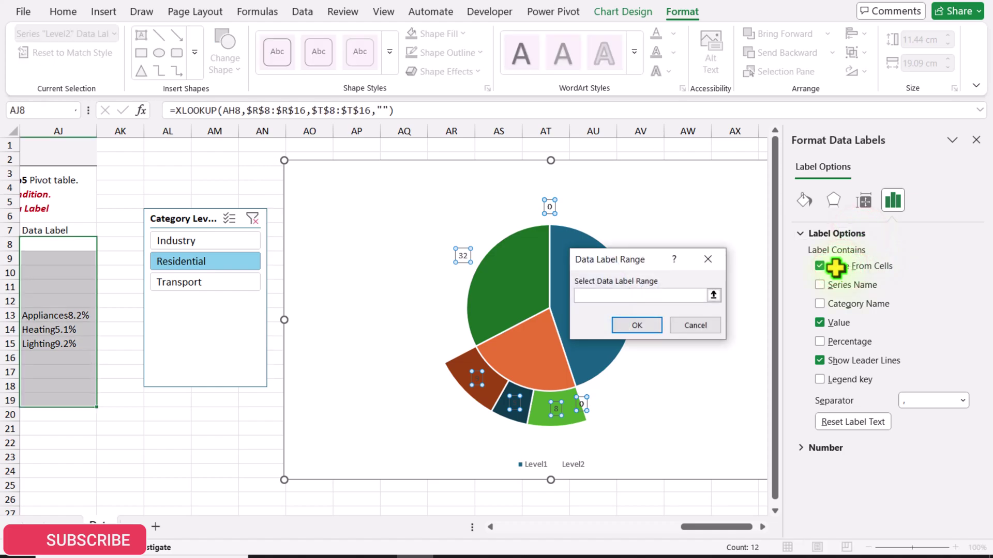
{"action": "left_click_drag", "start_coordinate": [80, 243], "coordinate": [71, 400]}
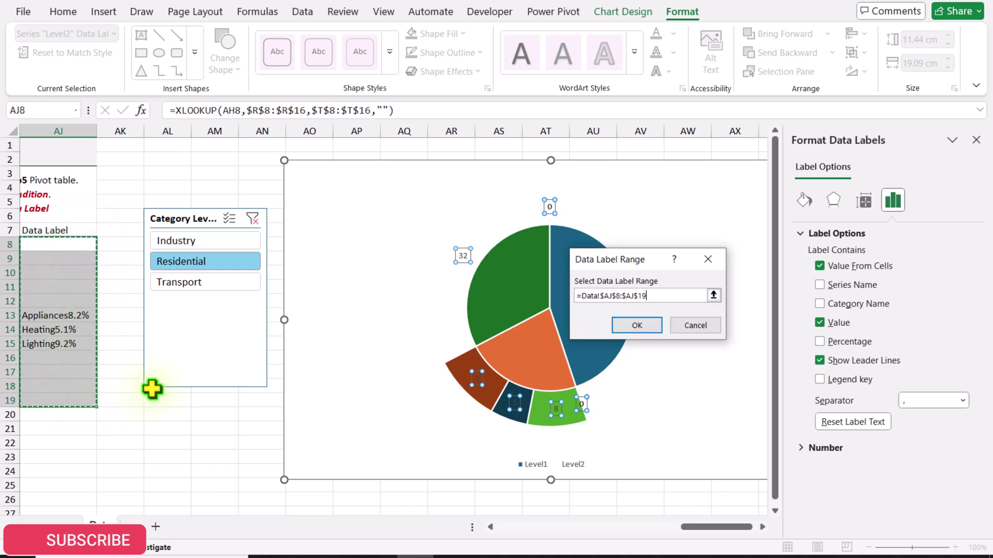
{"action": "left_click", "coordinate": [644, 326]}
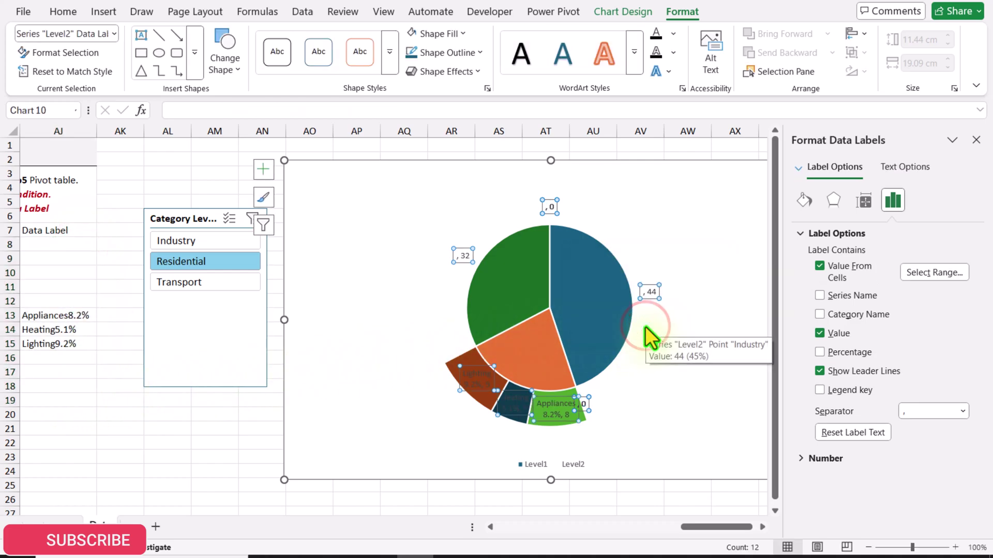
- Remove the value and leader lines from the Level2 data labels and colour their text white
{"action": "left_click", "coordinate": [843, 334]}
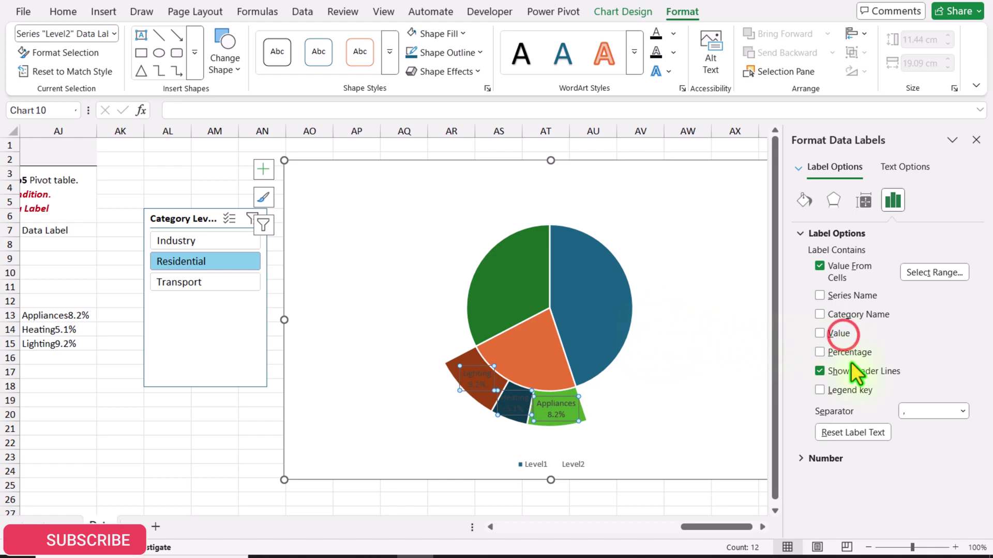
{"action": "left_click", "coordinate": [854, 372]}
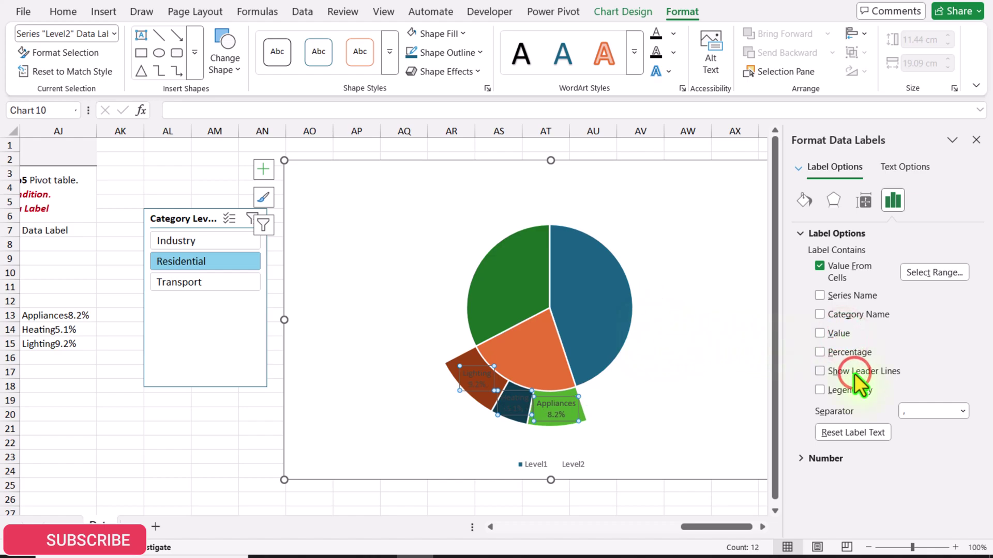
{"action": "left_click", "coordinate": [673, 34]}
{"action": "left_click", "coordinate": [659, 128]}
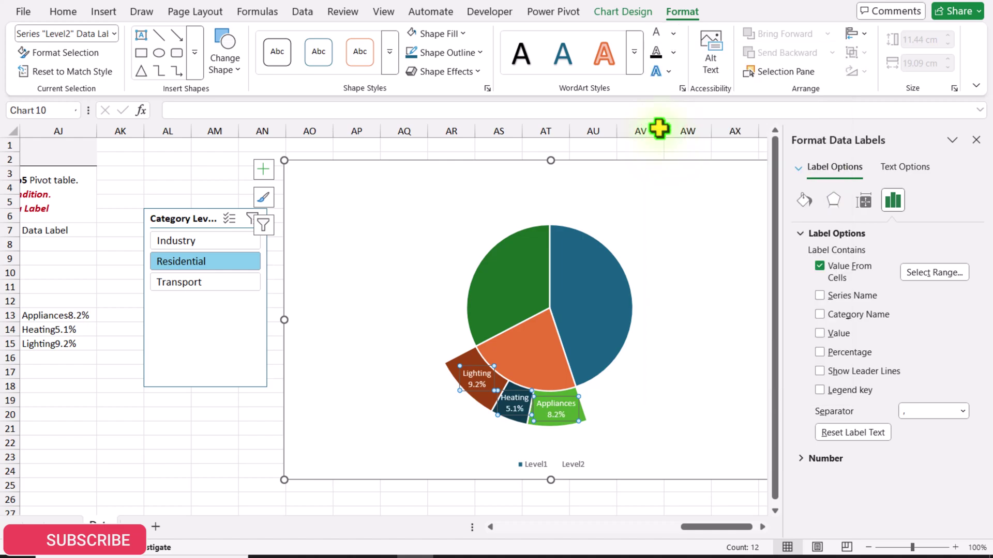
- Test the chart's labels by filtering the category slicer to Transport and finally to Industry
{"action": "left_click", "coordinate": [178, 281]}
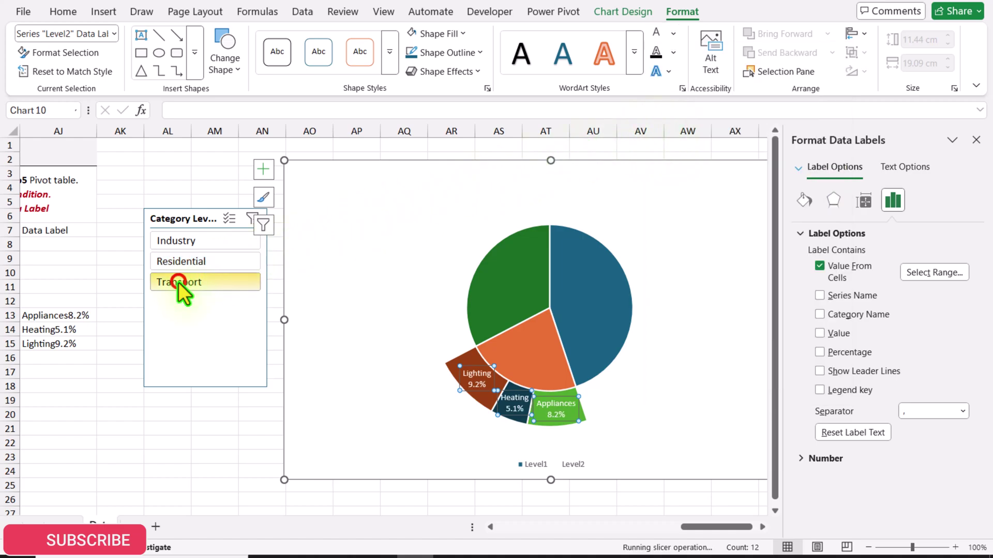
{"action": "left_click", "coordinate": [187, 241]}
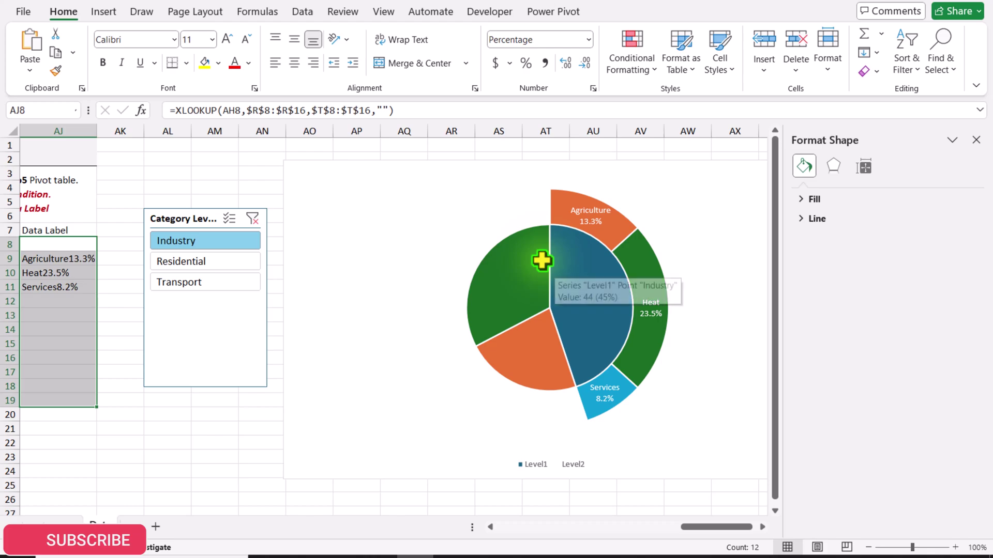
{"action": "mouse_move", "coordinate": [590, 313]}
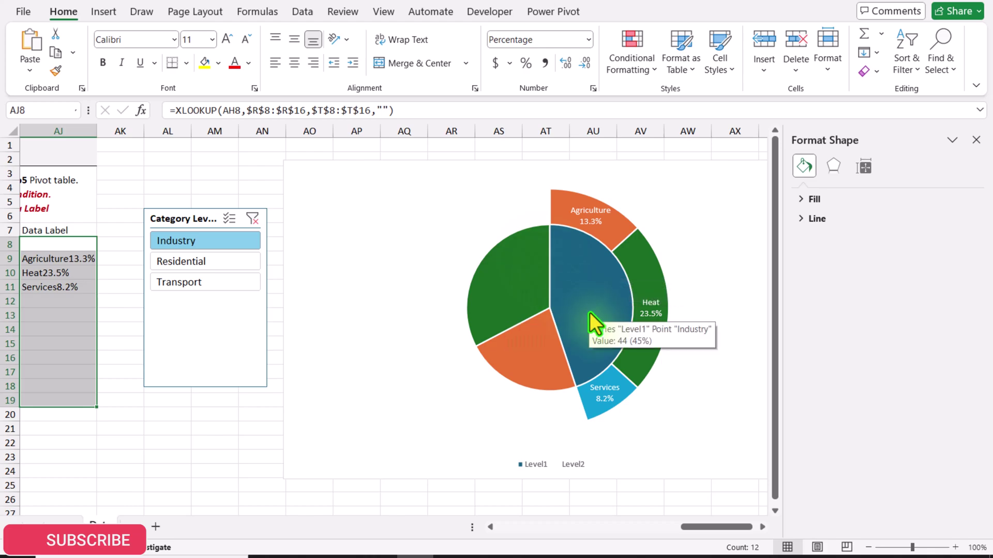
- Add data labels to the Level1 series of the pie chart
{"action": "left_click", "coordinate": [470, 196]}
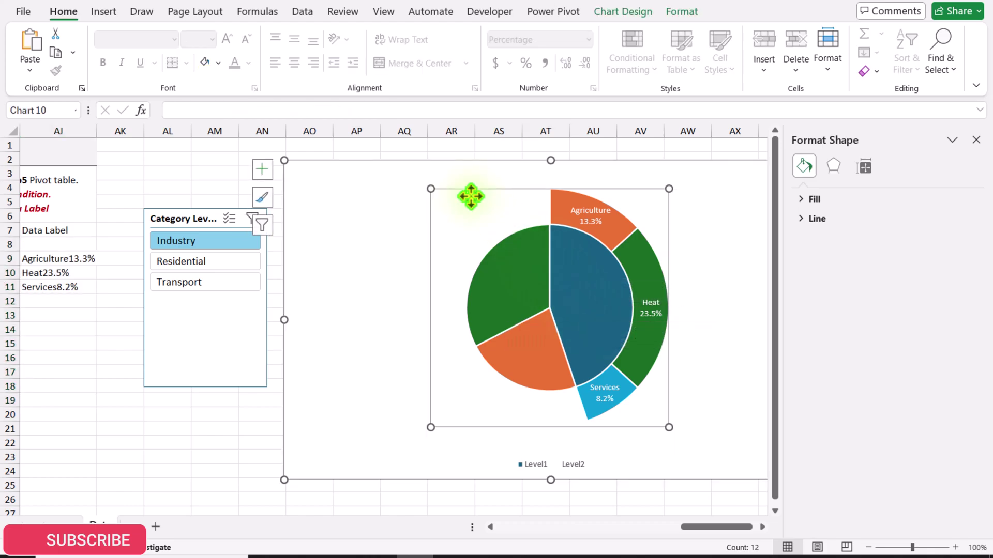
{"action": "left_click", "coordinate": [681, 10]}
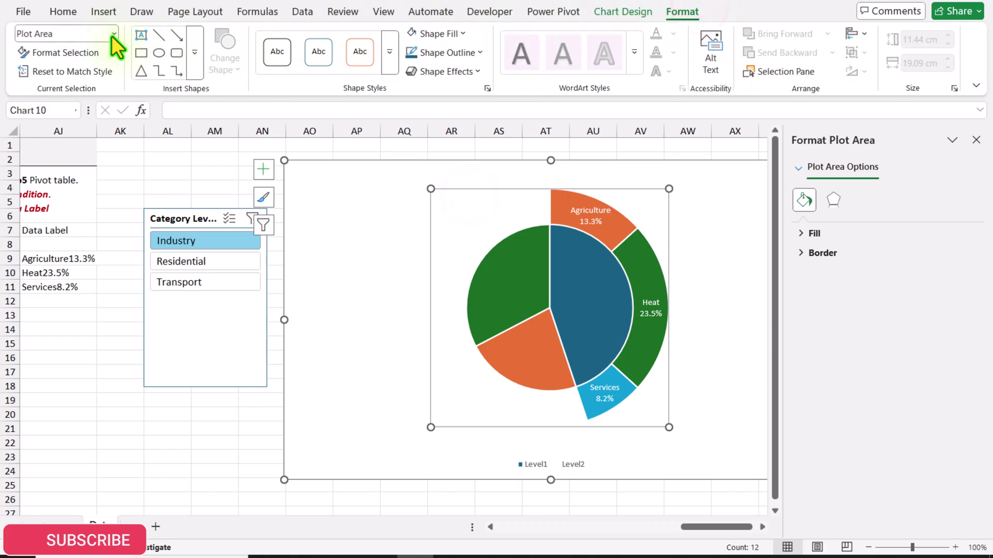
{"action": "left_click", "coordinate": [110, 35]}
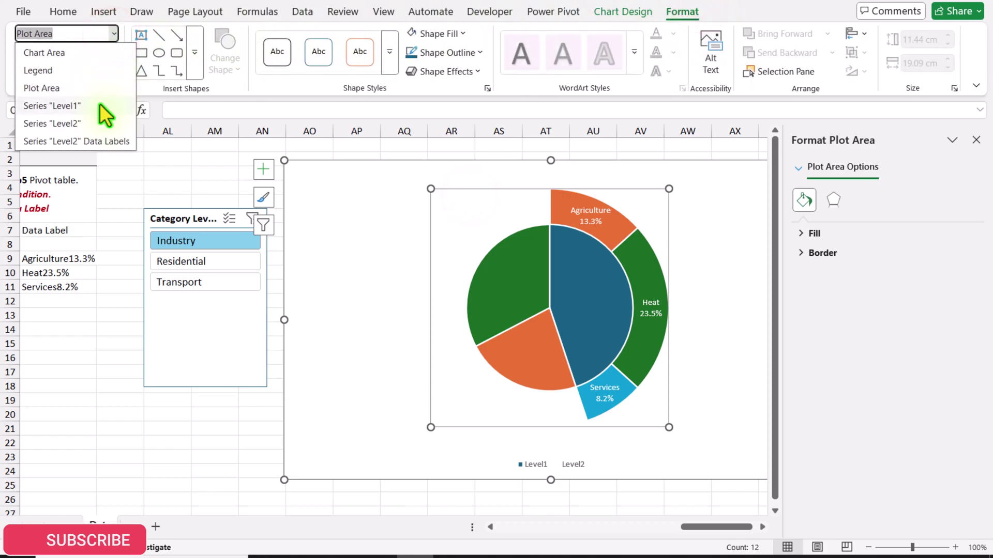
{"action": "left_click", "coordinate": [100, 104]}
{"action": "left_click", "coordinate": [261, 170]}
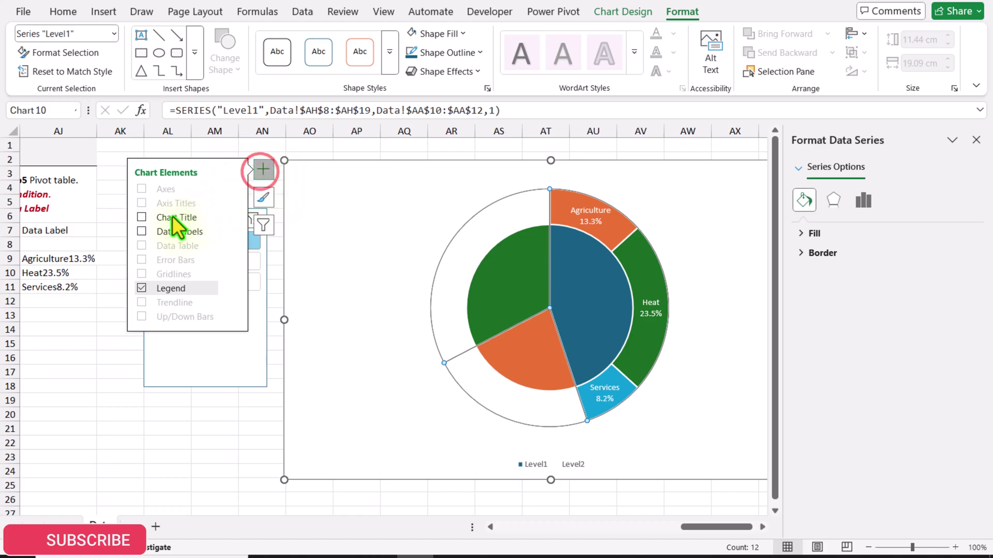
{"action": "left_click", "coordinate": [141, 233]}
- Add data labels to the Level1 series showing the category name and percentage instead of the value
{"action": "left_click", "coordinate": [234, 231]}
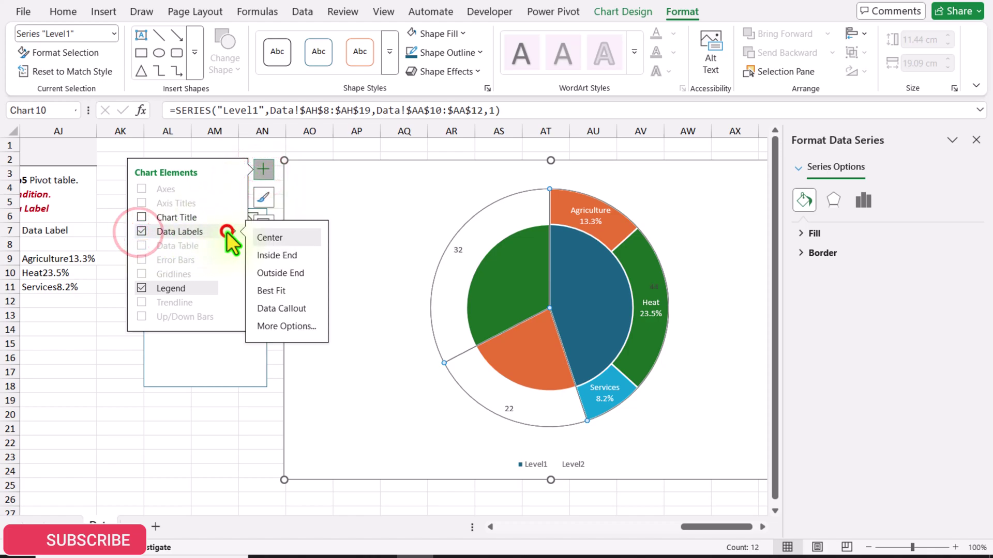
{"action": "left_click", "coordinate": [297, 325]}
{"action": "left_click", "coordinate": [894, 202]}
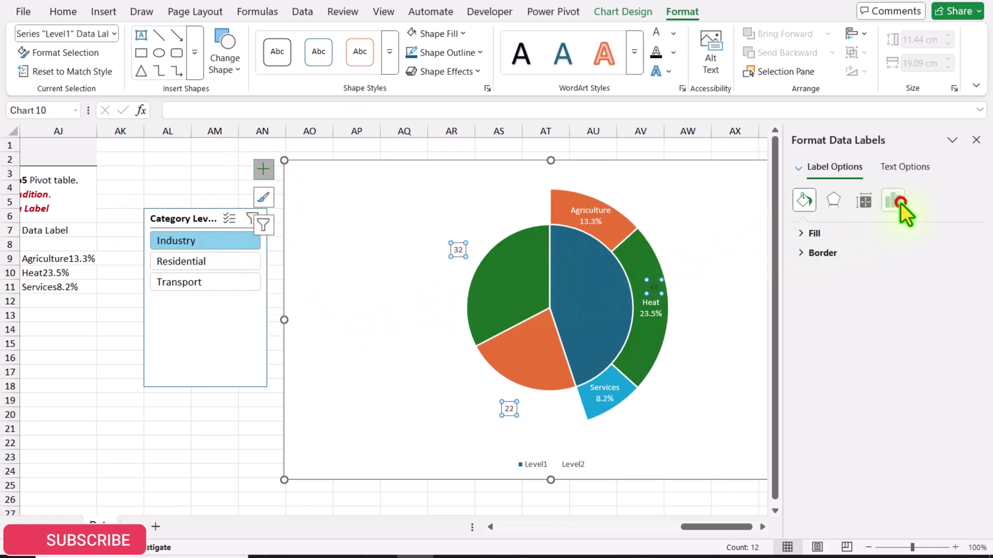
{"action": "left_click", "coordinate": [873, 232]}
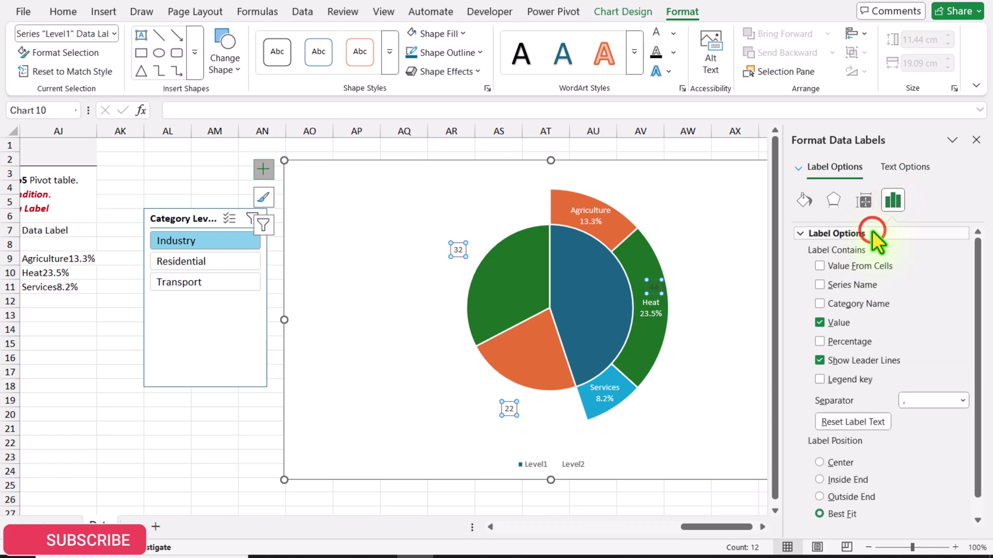
{"action": "left_click", "coordinate": [845, 342]}
{"action": "left_click", "coordinate": [841, 322]}
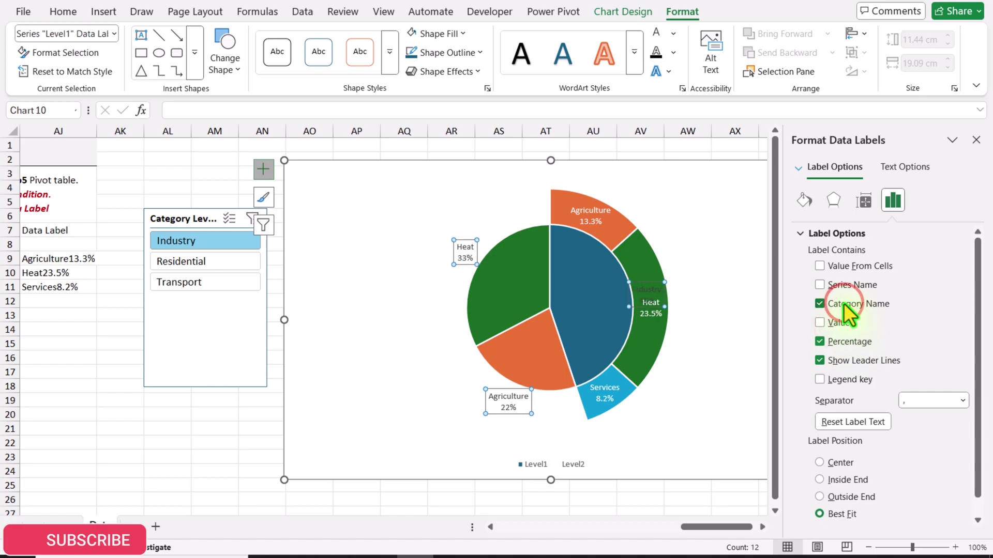
- Centre the Level1 data labels with a new-line separator and make their text bold white
{"action": "left_click", "coordinate": [848, 466]}
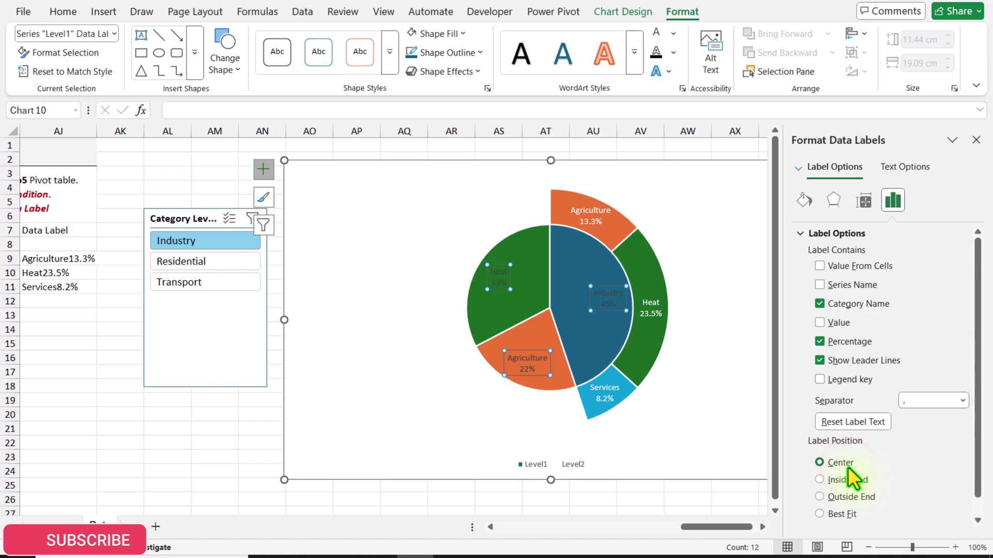
{"action": "left_click", "coordinate": [657, 38]}
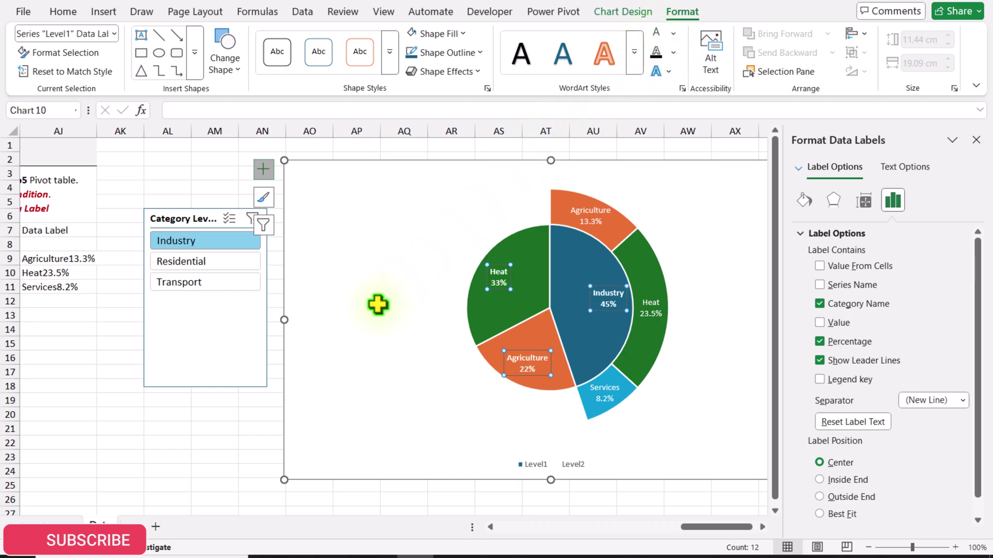
- Check the chart's inner and outer labels by filtering the category slicer to Residential and finally to Transport
{"action": "left_click", "coordinate": [206, 468]}
{"action": "left_click", "coordinate": [213, 262]}
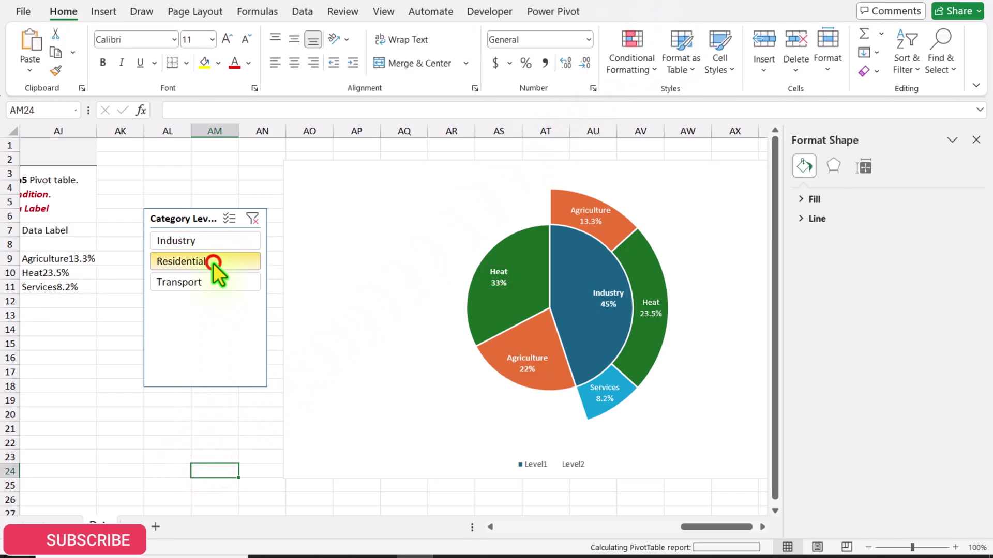
{"action": "left_click", "coordinate": [216, 282]}
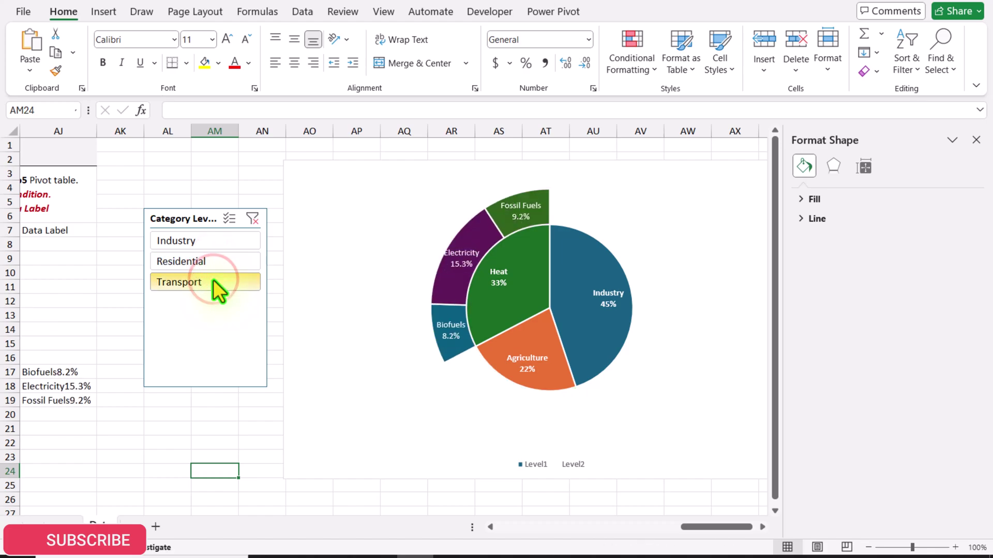
- In the source table, set the Total for Natural Gas to 10 and the Total for Laundry to 8
{"action": "left_click", "coordinate": [691, 527]}
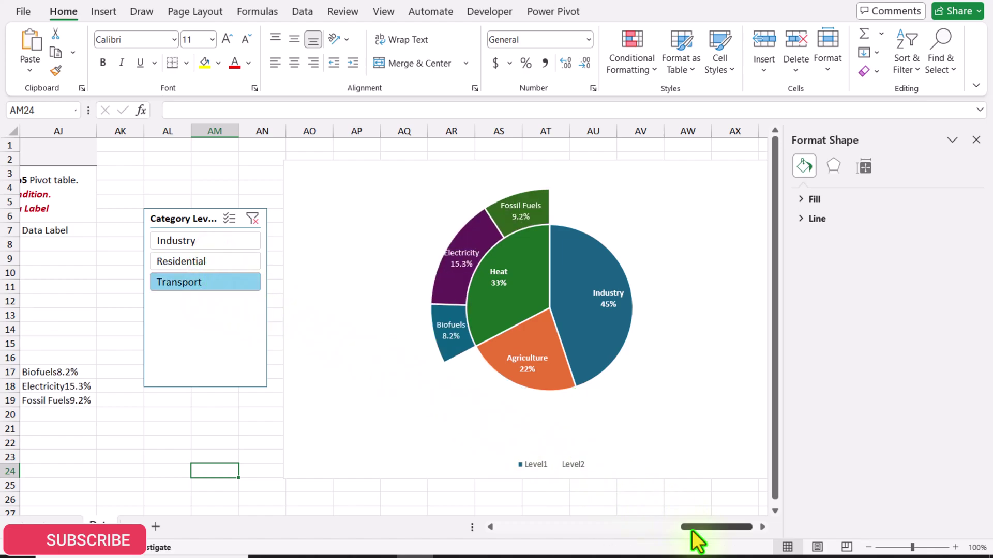
{"action": "left_click_drag", "start_coordinate": [692, 530], "coordinate": [375, 526]}
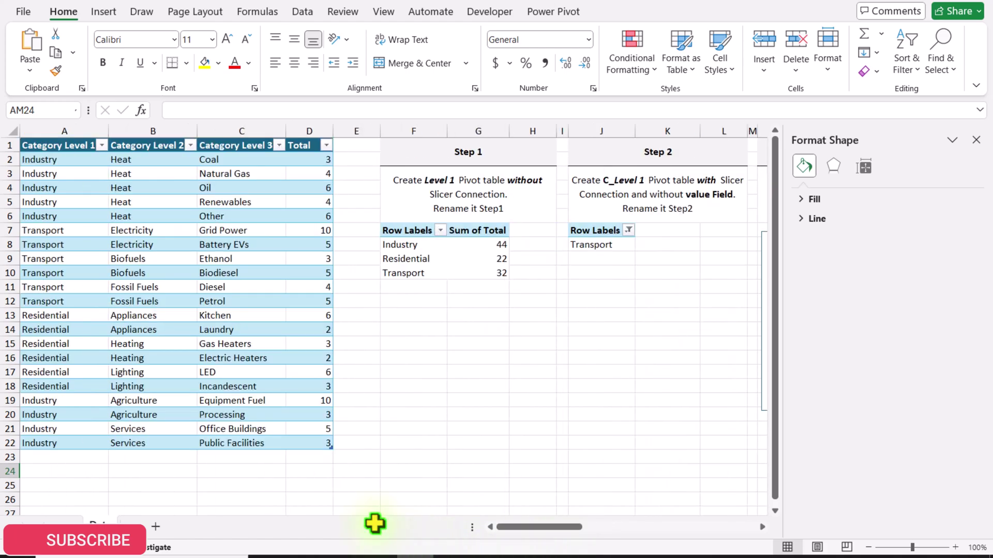
{"action": "left_click", "coordinate": [319, 177]}
{"action": "type", "text": "10"}
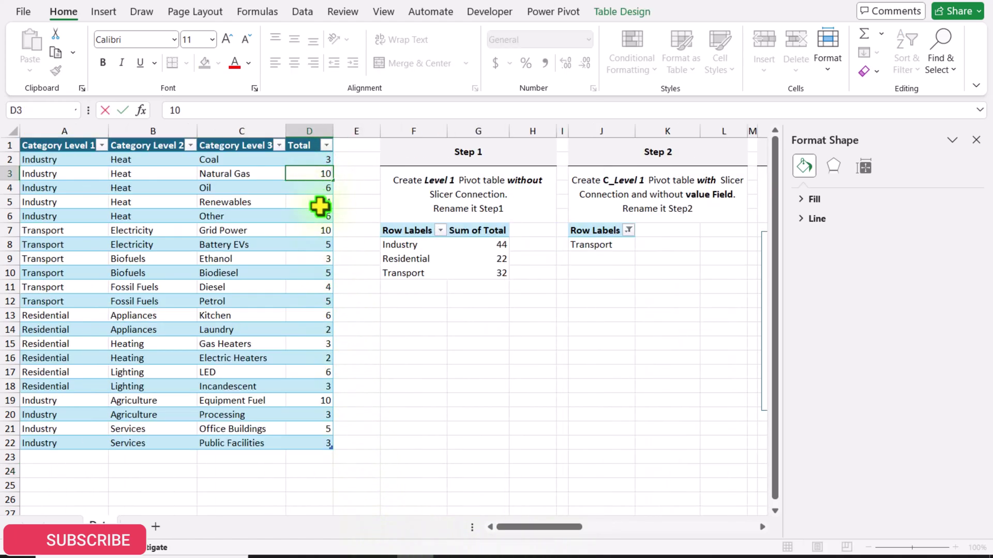
{"action": "left_click", "coordinate": [320, 229]}
{"action": "left_click", "coordinate": [309, 329]}
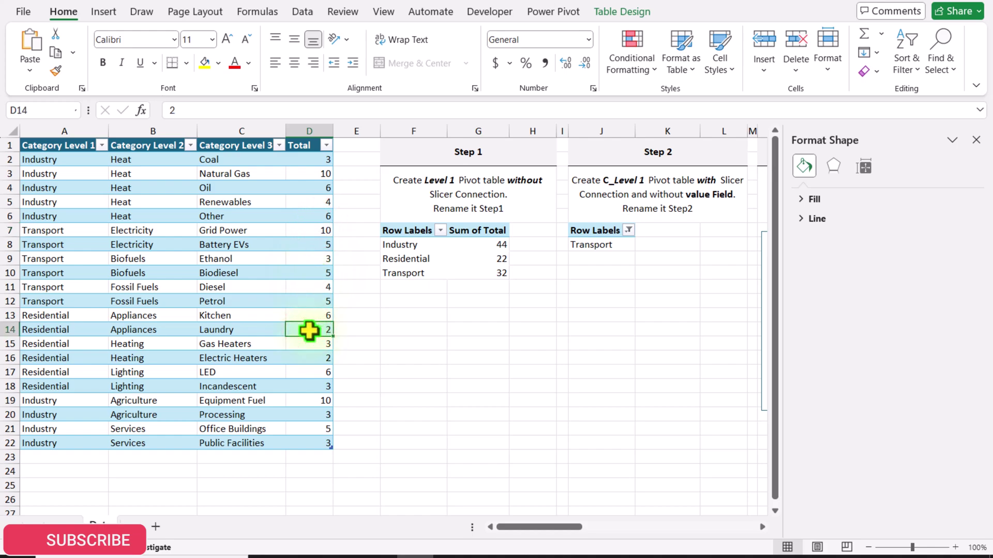
{"action": "type", "text": "8"}
{"action": "left_click", "coordinate": [399, 362]}
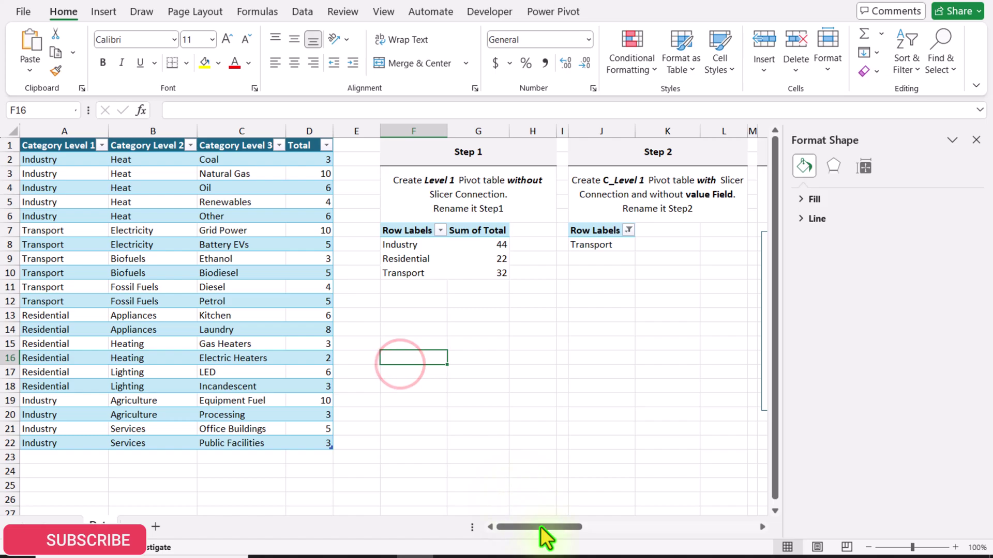
- Refresh all PivotTables and test the updated chart by filtering the category slicer to Residential and finally to Industry
{"action": "left_click_drag", "start_coordinate": [541, 526], "coordinate": [744, 543]}
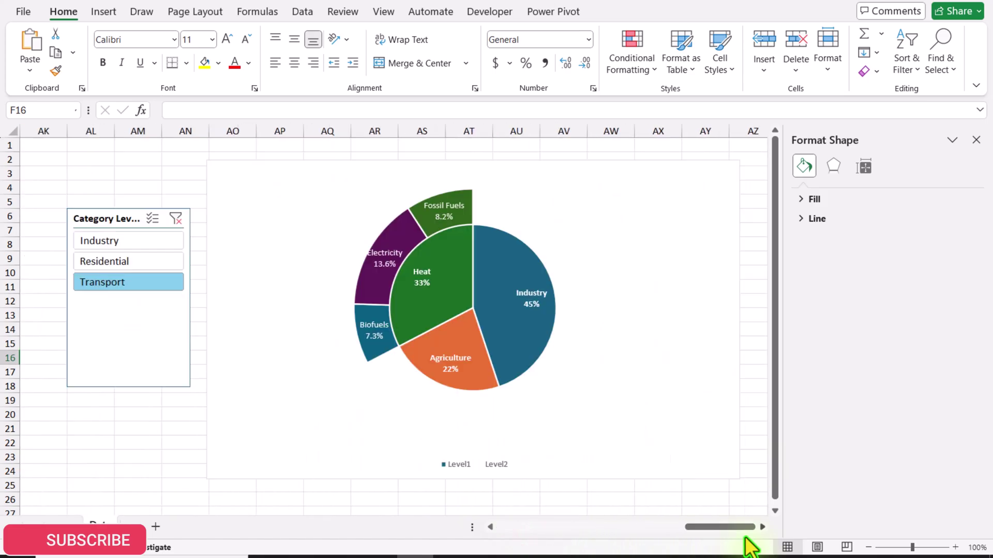
{"action": "left_click", "coordinate": [298, 14]}
{"action": "left_click", "coordinate": [280, 68]}
{"action": "left_click", "coordinate": [288, 91]}
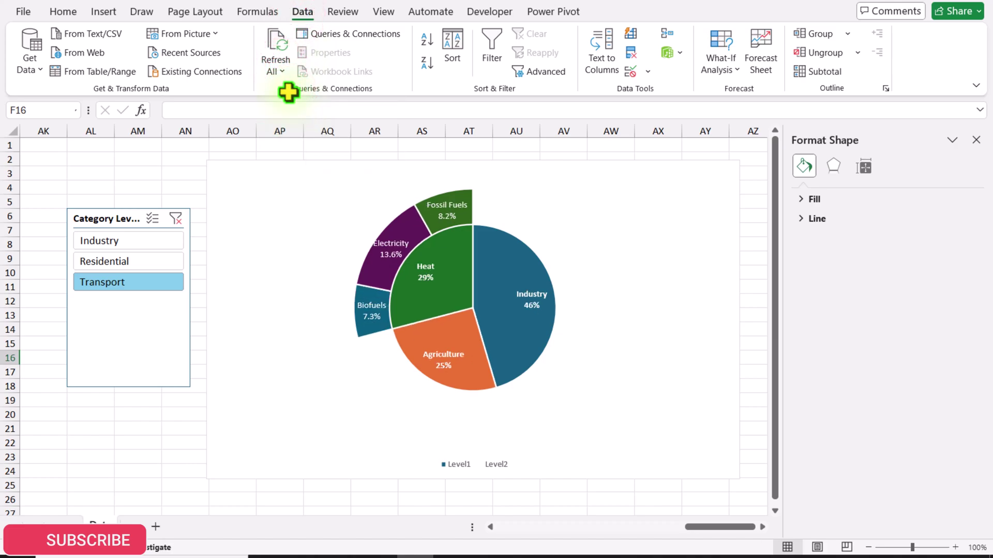
{"action": "left_click", "coordinate": [128, 262]}
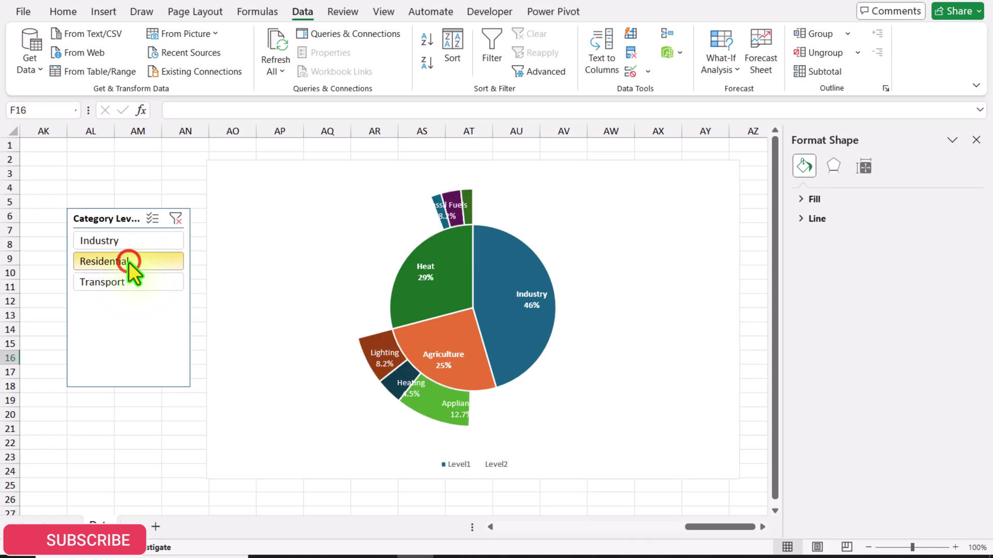
{"action": "left_click", "coordinate": [126, 245]}
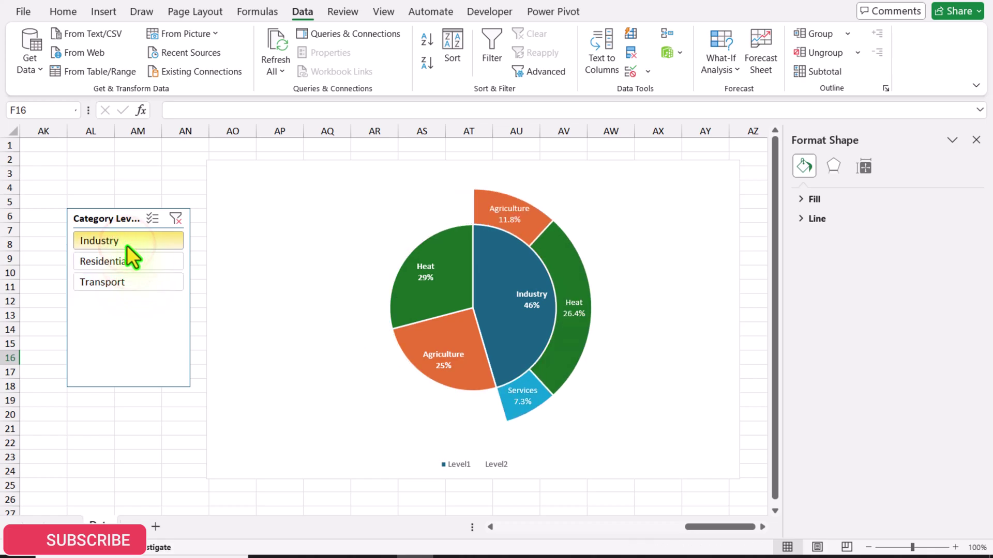